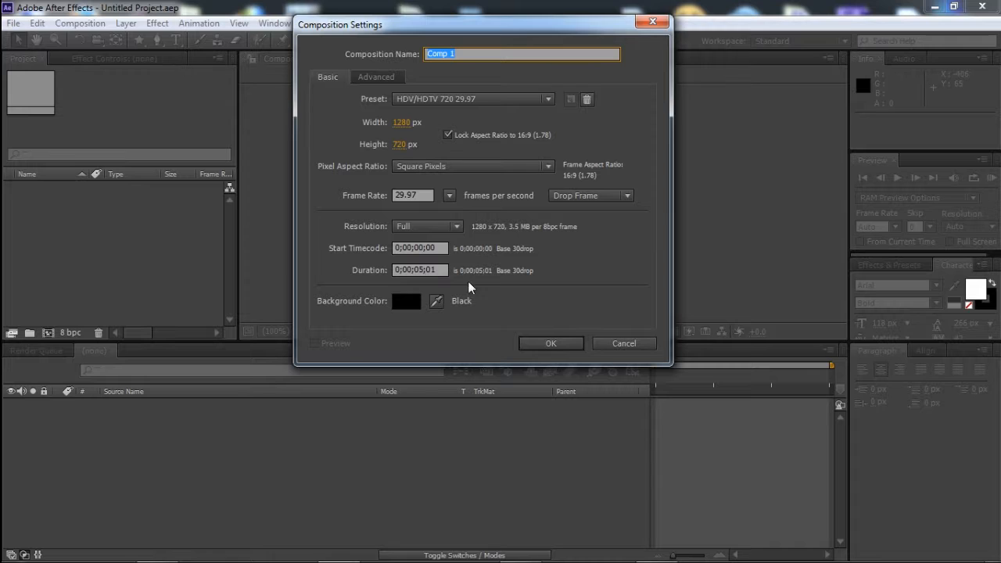
Create a 1280 × 720, 29.97 fps composition and add a full-frame deep magenta-red solid
left_click(551, 344)
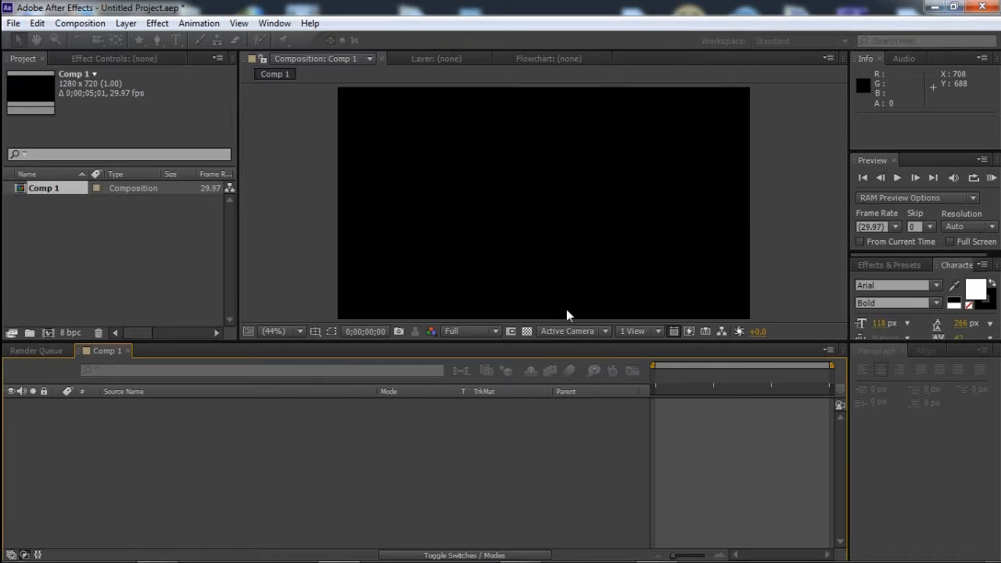
right_click(353, 467)
mouse_move(518, 317)
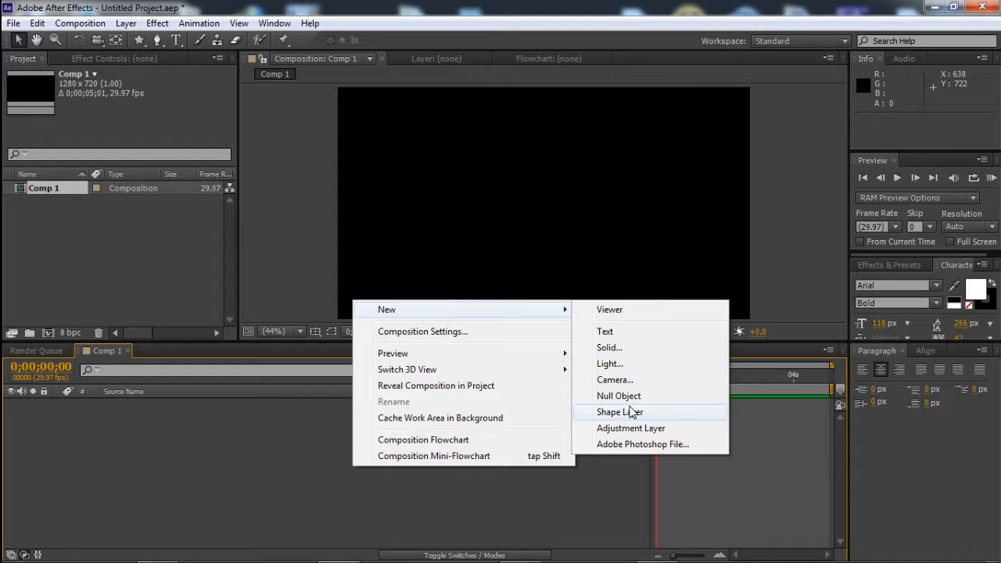
left_click(617, 349)
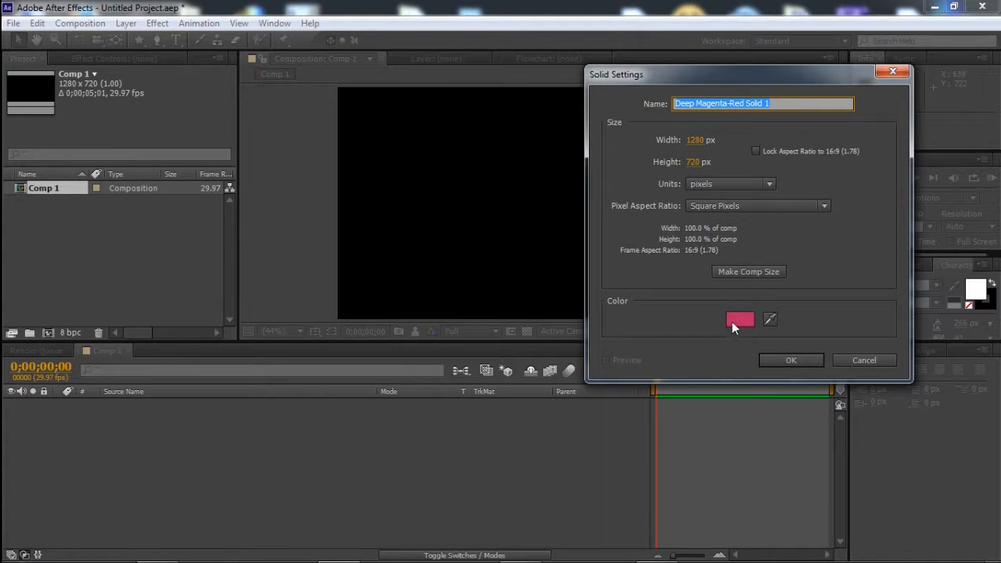
left_click(788, 361)
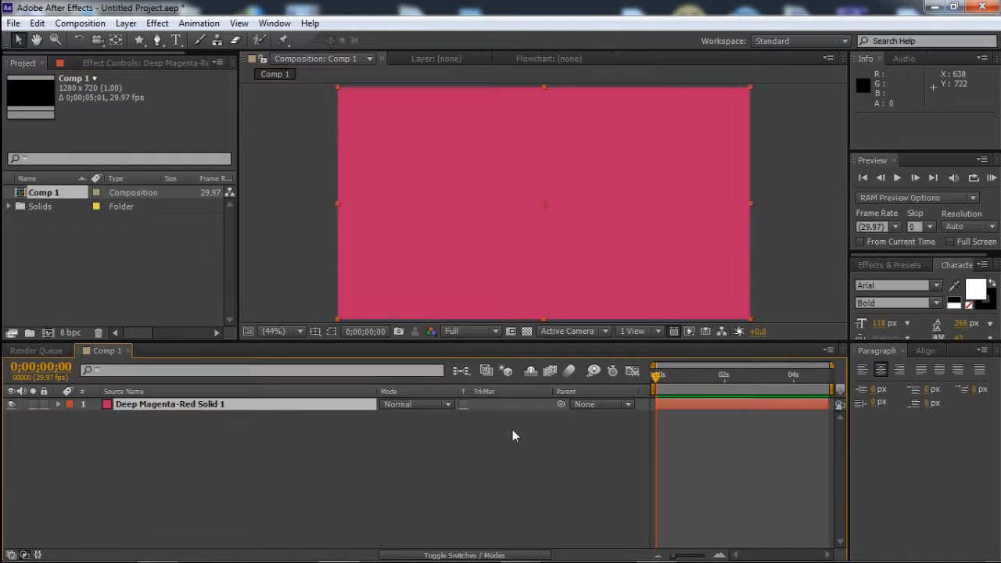
Add a shape layer and draw a stroked star in the frame's upper-left area, centred at about -451.5, -82.9
right_click(352, 472)
mouse_move(487, 314)
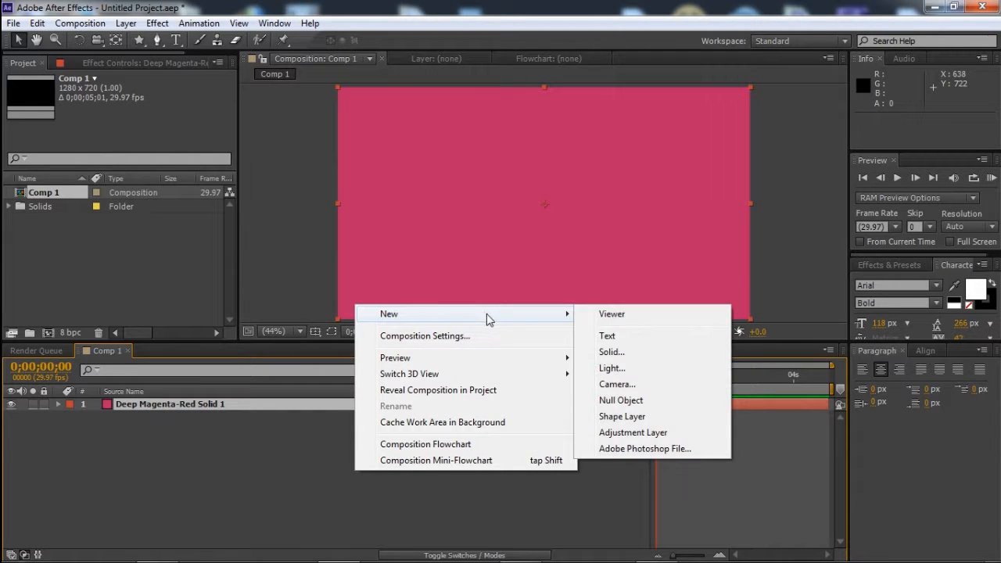
left_click(637, 416)
left_click(139, 41)
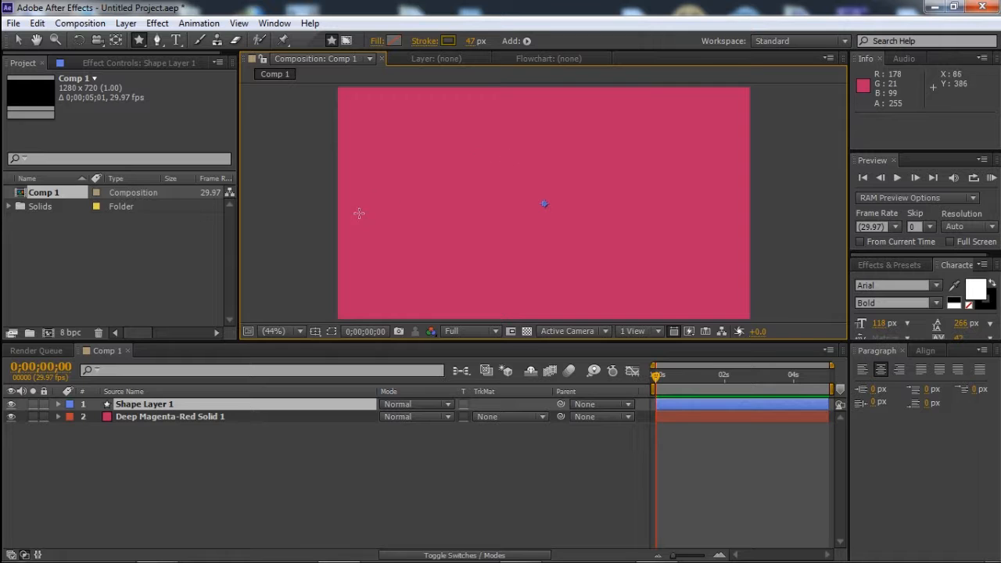
left_click_drag(396, 176, 434, 215)
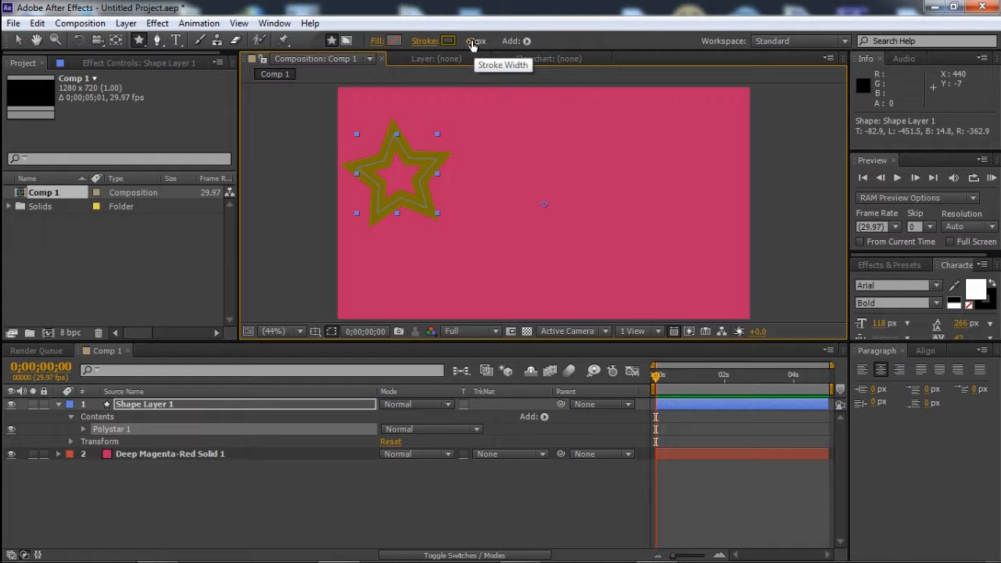
Keyframe the star's own Scale from 100% at 0;00;00;00 to 0% at 0;00;02;01
left_click(83, 430)
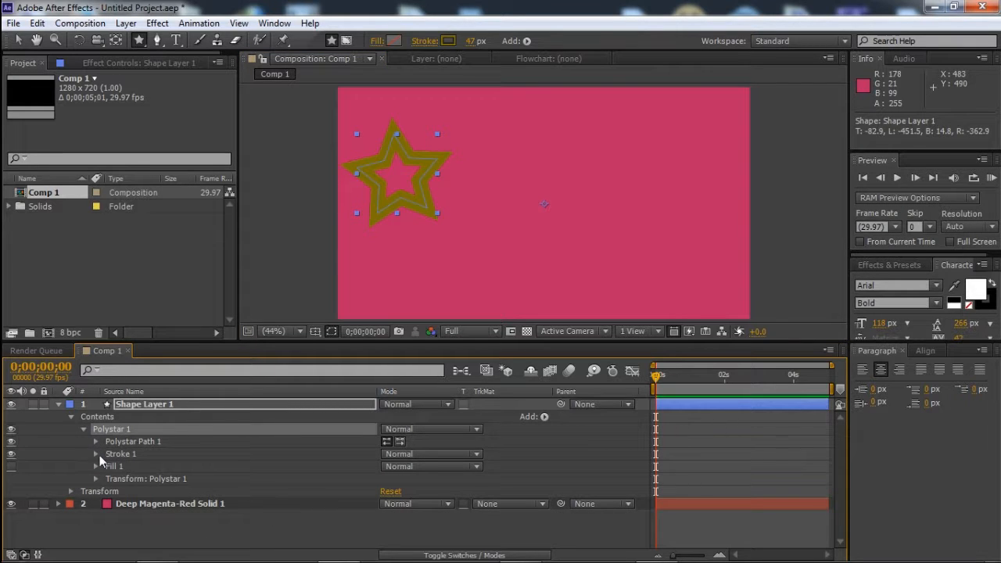
left_click(96, 479)
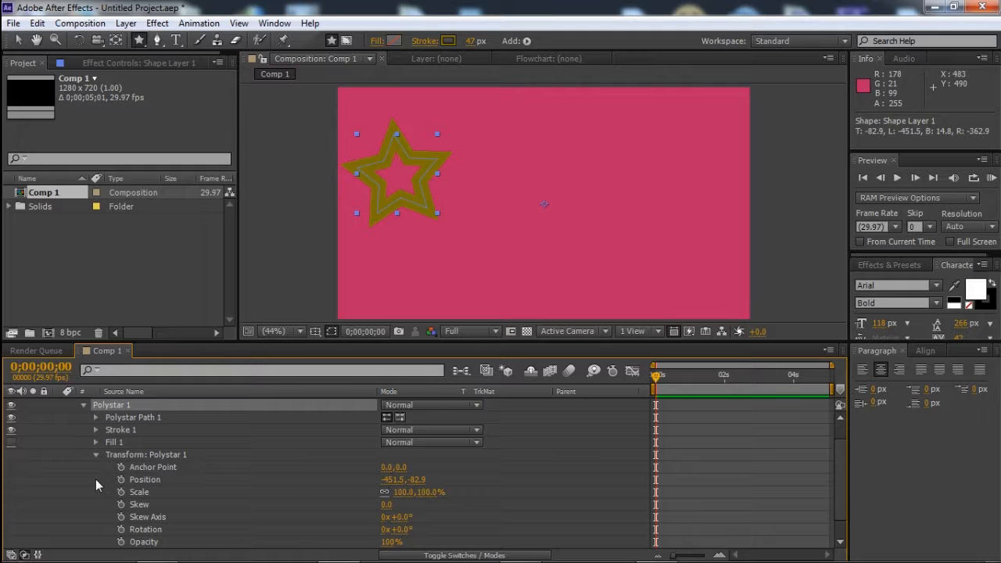
left_click(141, 492)
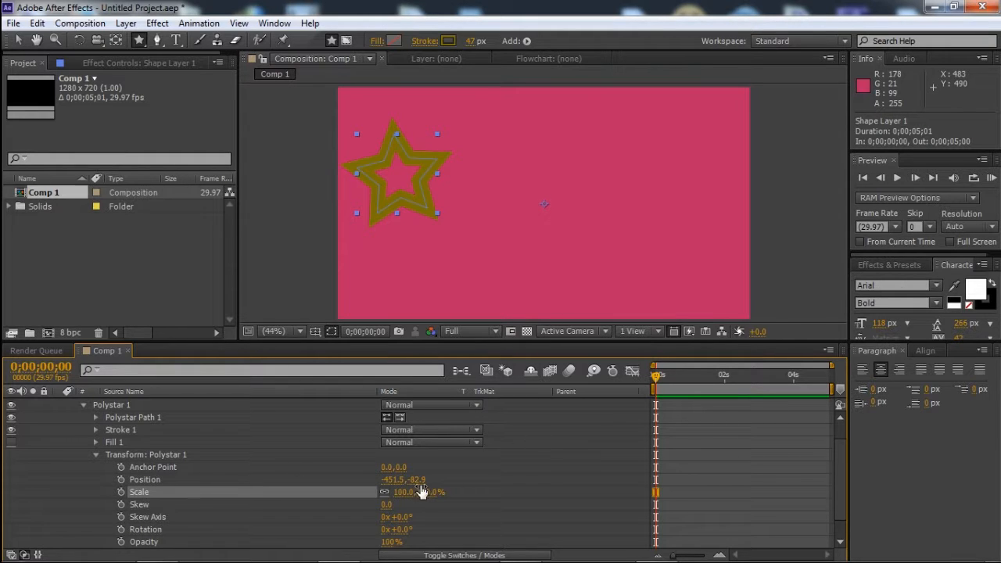
left_click(122, 492)
left_click_drag(670, 379, 748, 380)
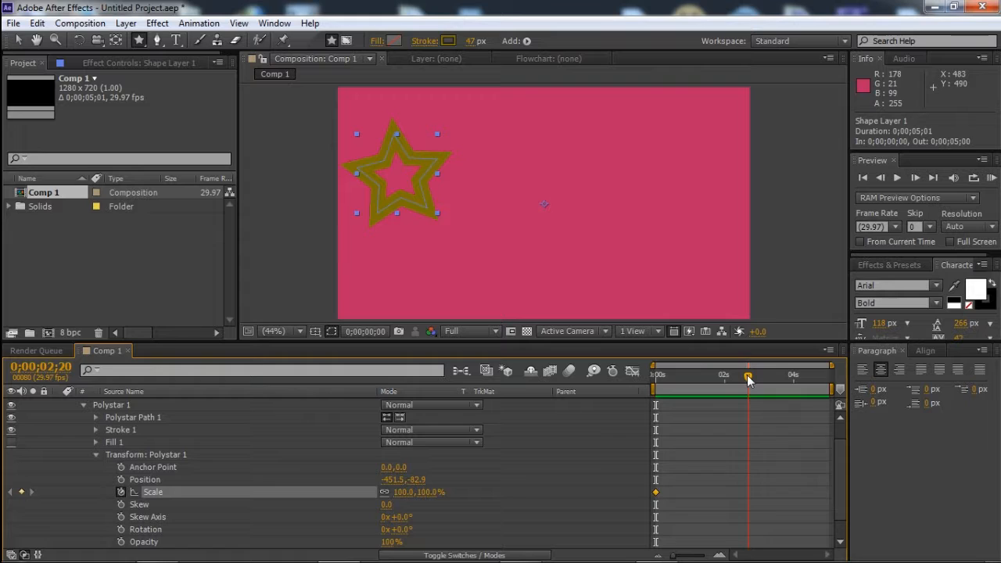
left_click_drag(748, 380, 726, 383)
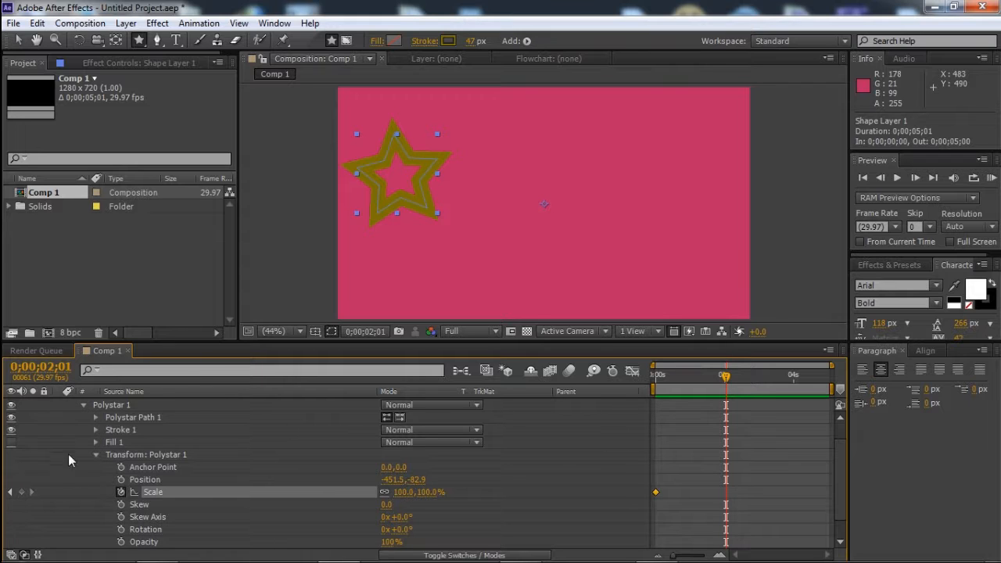
left_click(430, 492)
type("0")
key("Return")
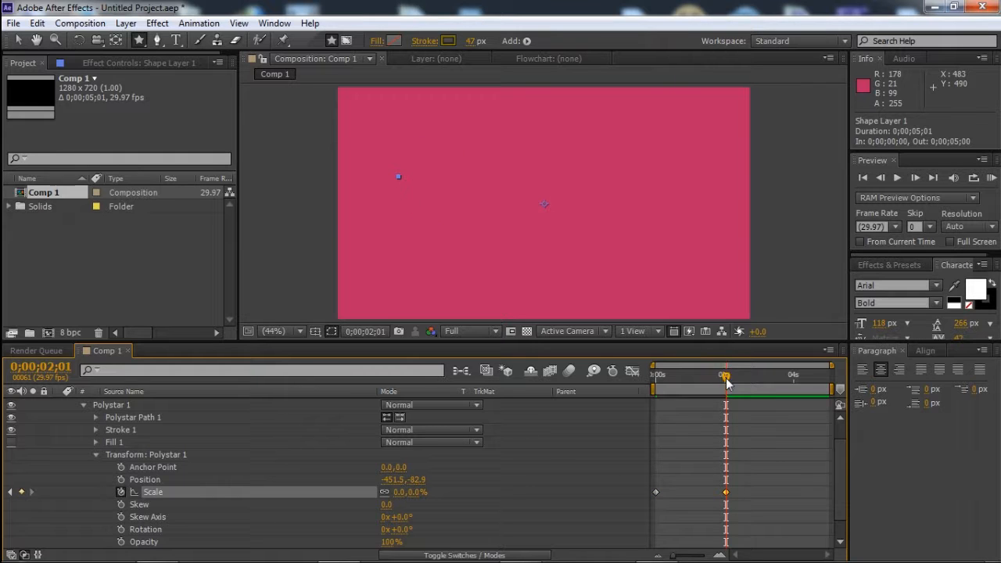
Keyframe the star's Stroke Width from 47 at 0;00;00;00 to 0 at 0;00;02;01 and preview the animation
left_click_drag(728, 380, 656, 379)
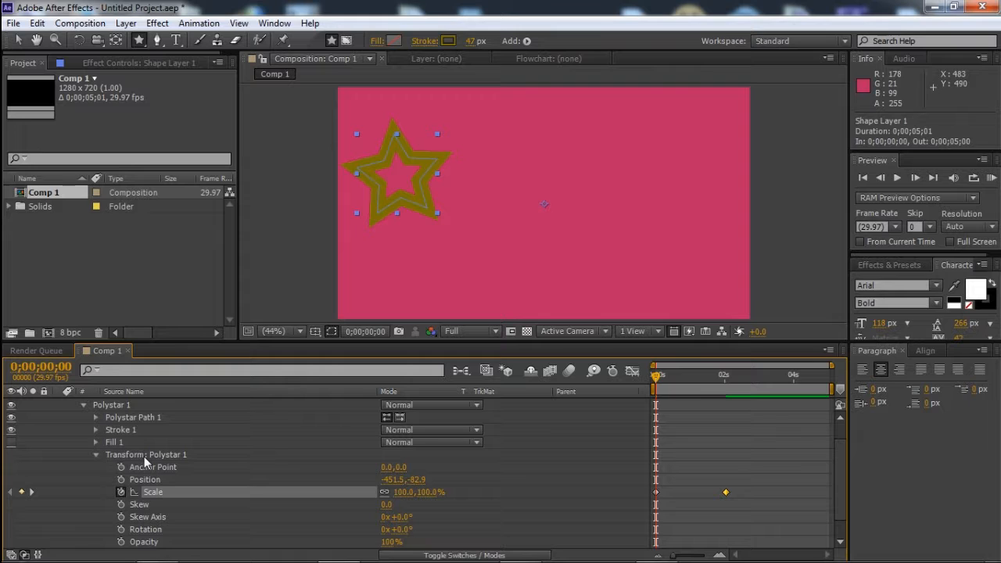
left_click(95, 430)
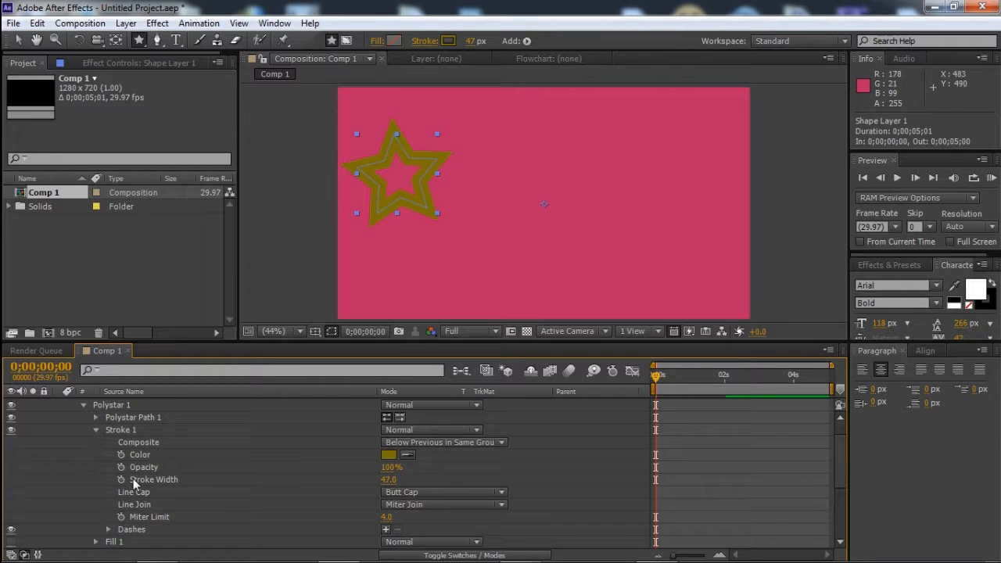
left_click(155, 479)
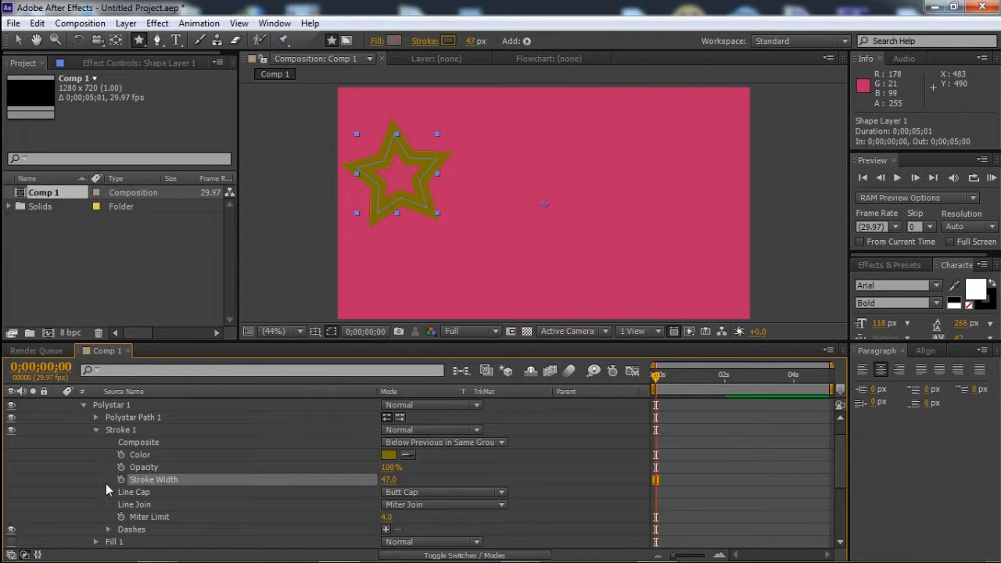
left_click(119, 479)
left_click_drag(842, 470, 843, 491)
mouse_move(659, 378)
left_mouse_down()
mouse_move(722, 382)
mouse_move(729, 392)
left_mouse_up()
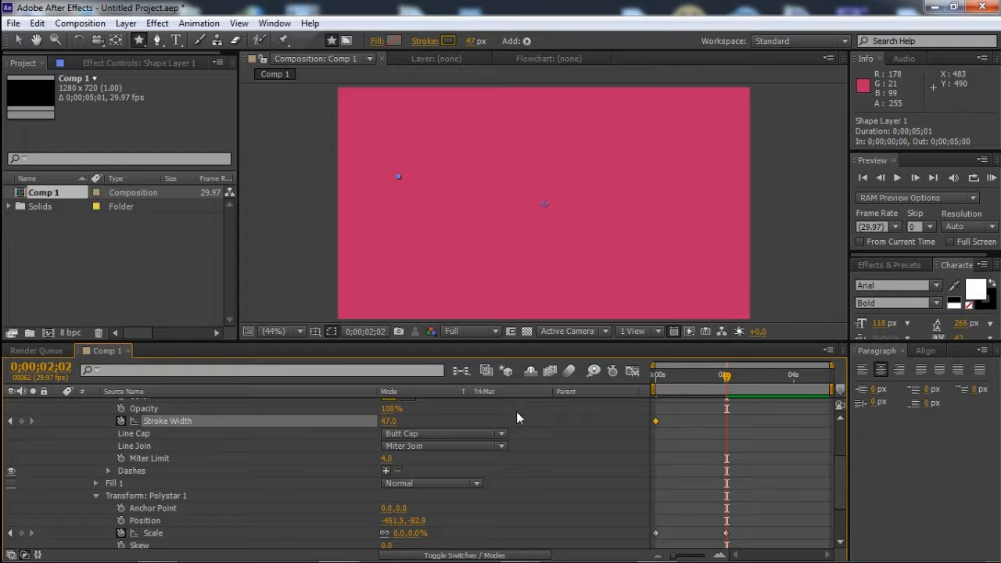
left_click(726, 380)
left_click(388, 421)
type("0")
key("Return")
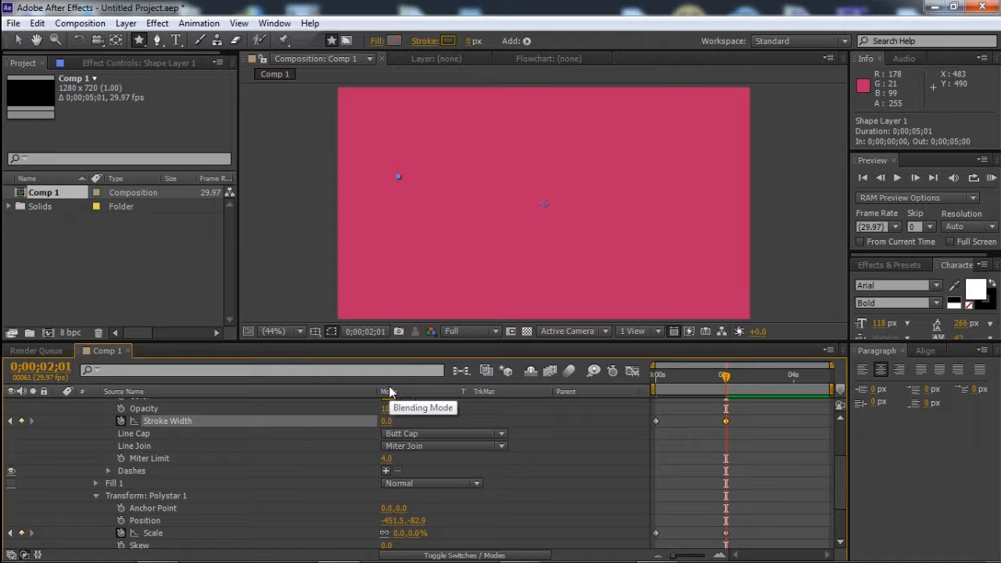
key("KP_0")
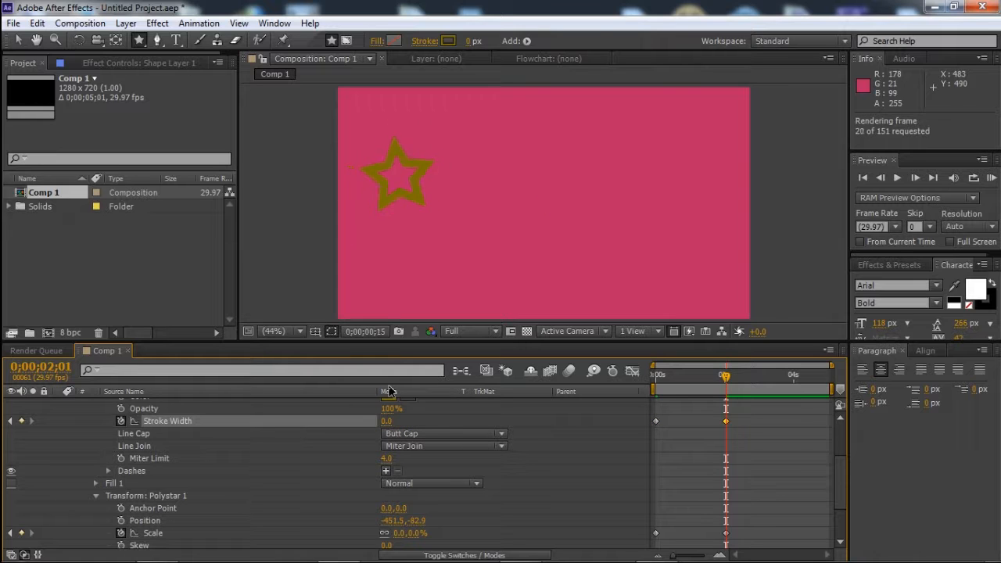
key("space")
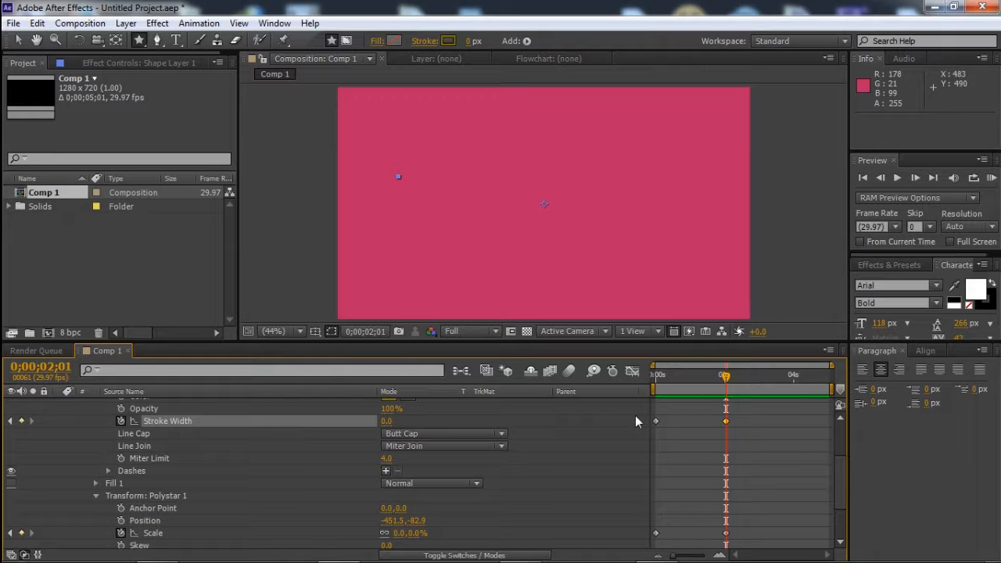
Apply Easy Ease to all Stroke Width and Scale keyframes of the star
left_click_drag(648, 411, 755, 537)
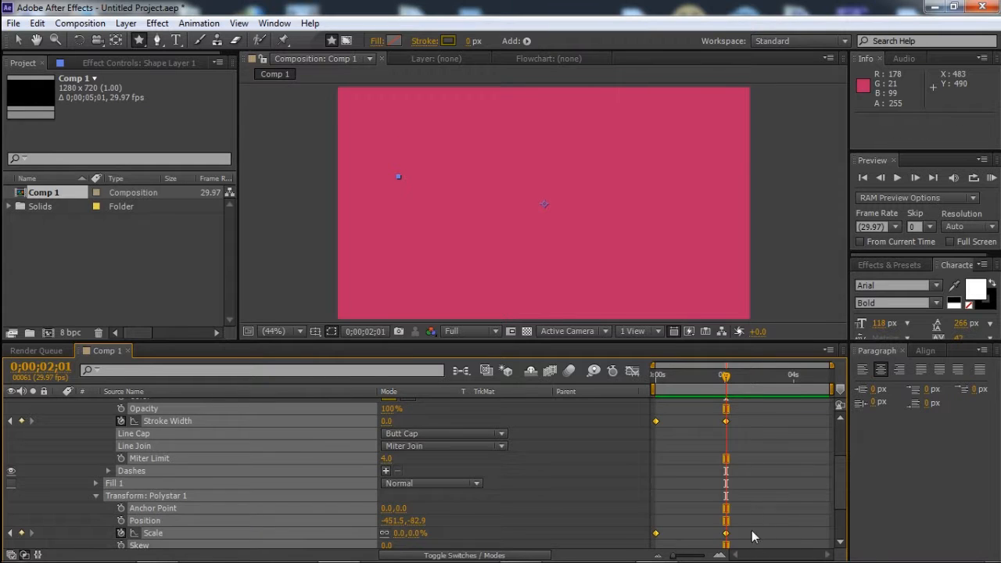
right_click(727, 534)
mouse_move(749, 522)
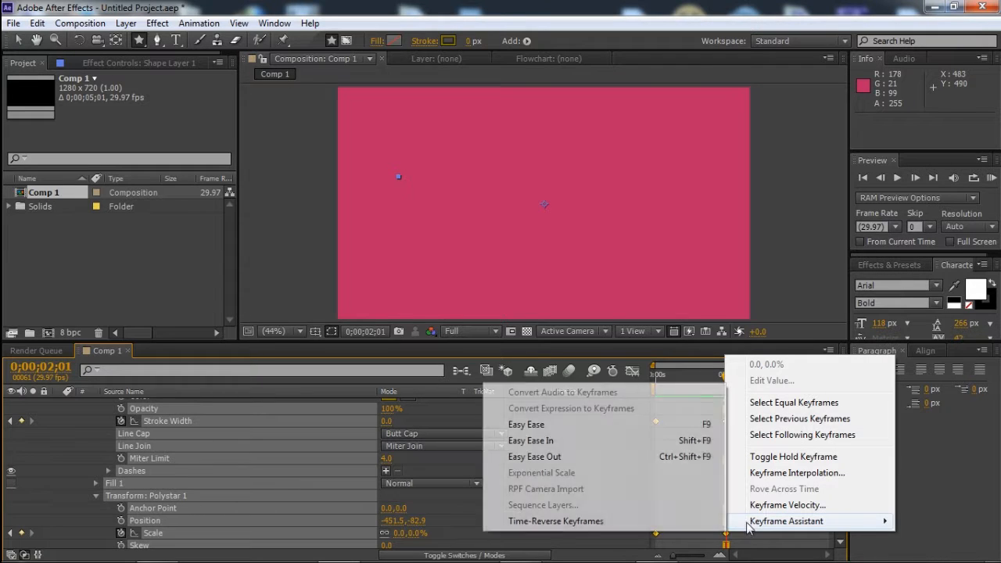
left_click(613, 426)
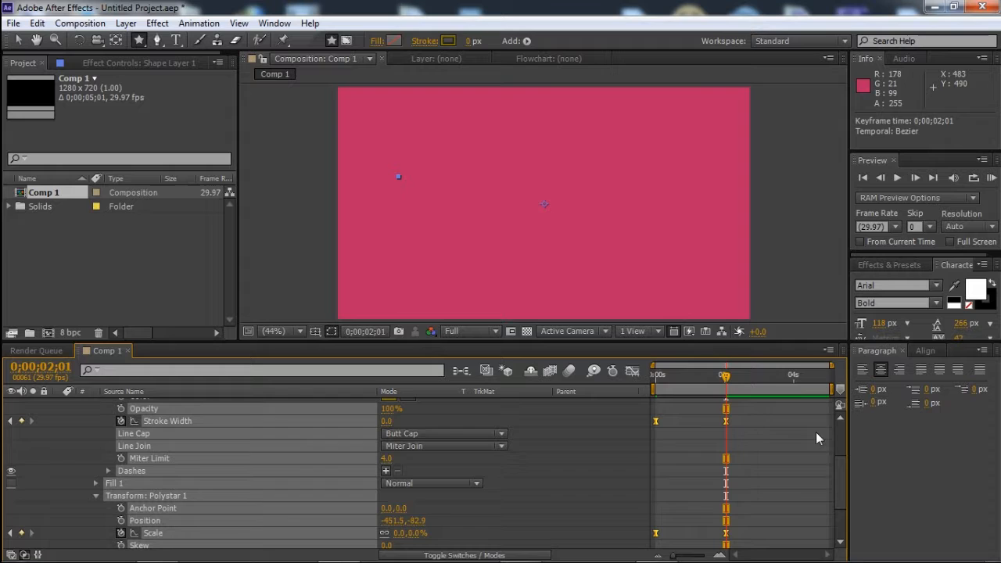
Lengthen the incoming ease of both end keyframes in the speed graph to about the curve's middle, and preview the animation
left_click(632, 370)
left_click_drag(704, 406, 757, 446)
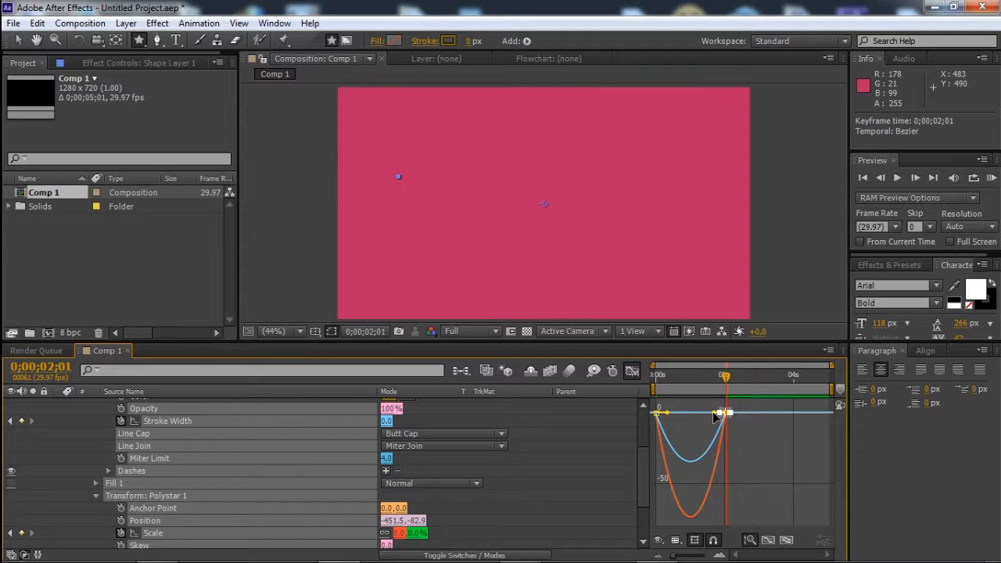
left_click_drag(714, 417, 691, 417)
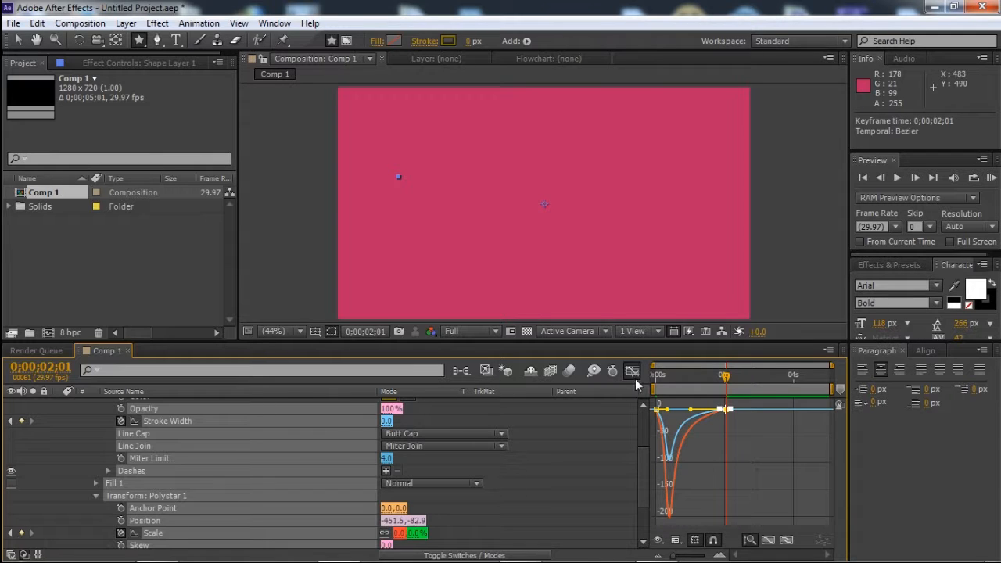
left_click(632, 372)
key("KP_0")
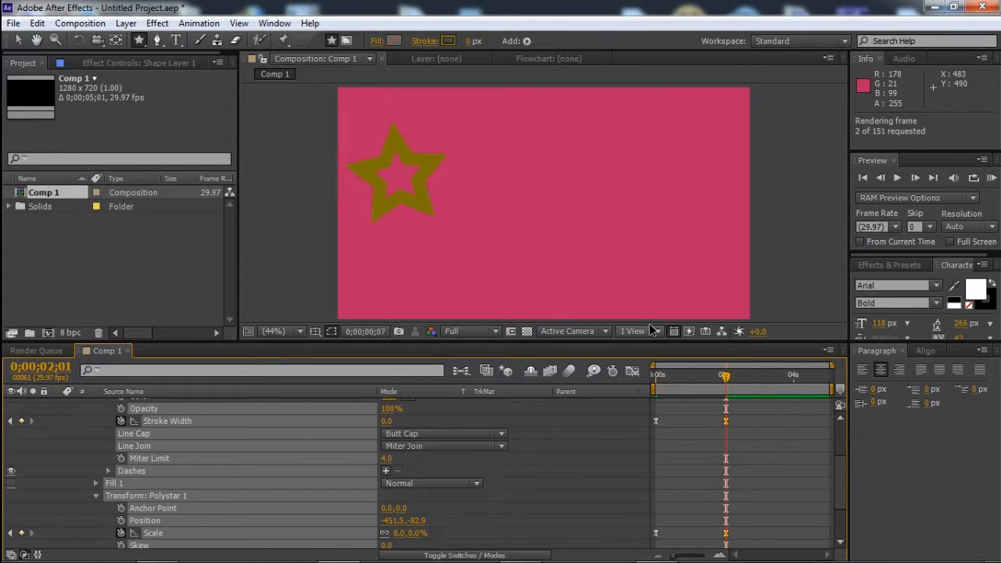
key("space")
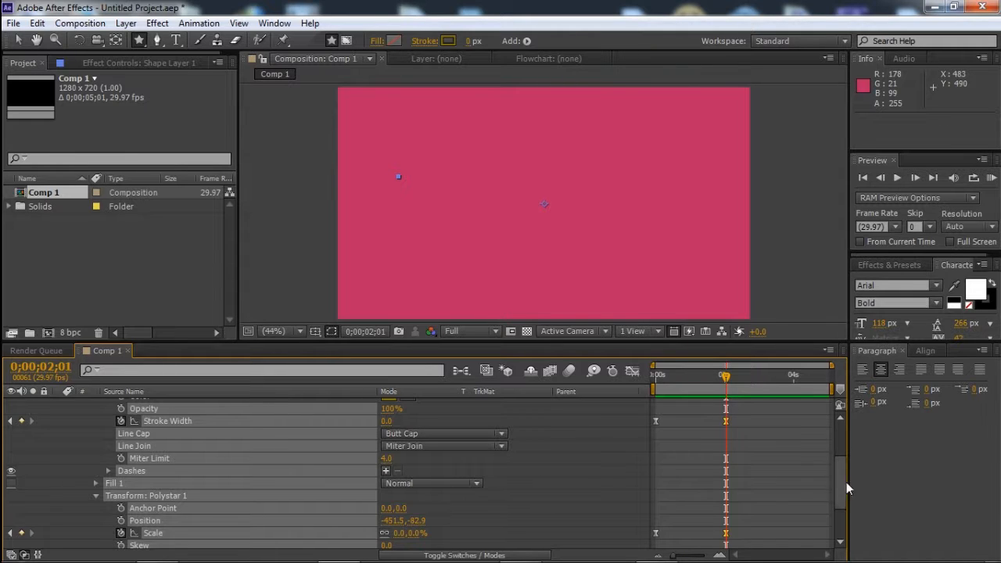
Collapse the star's properties and duplicate the Polystar 1 group within the shape layer
left_click_drag(834, 488, 840, 450)
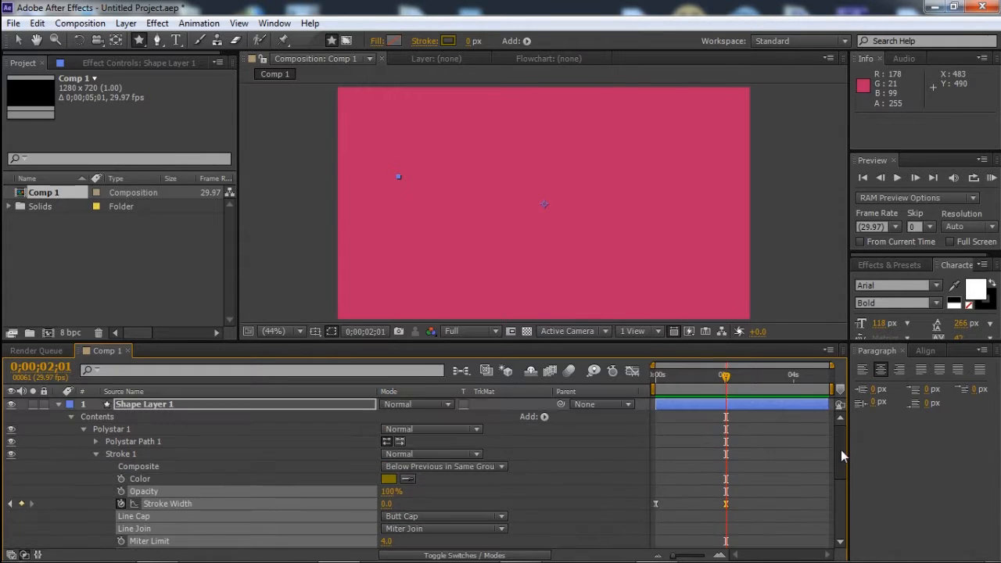
left_click(96, 454)
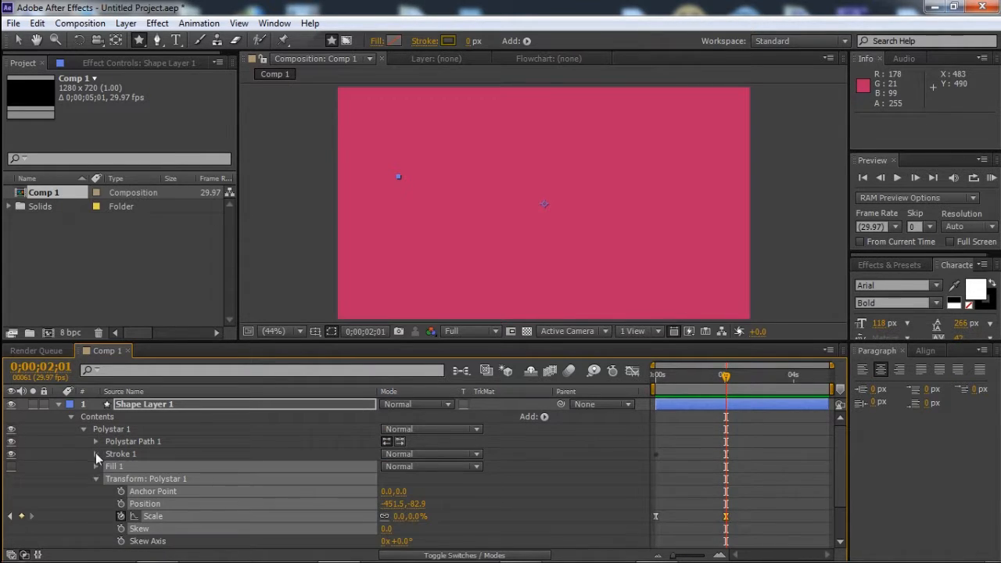
left_click(71, 416)
left_click(71, 416)
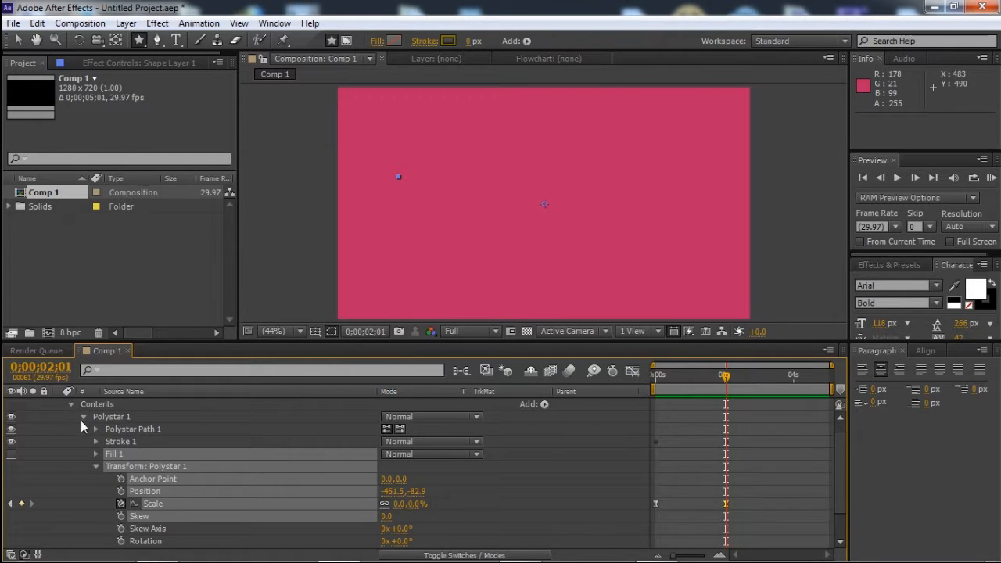
left_click(83, 417)
left_click(106, 429)
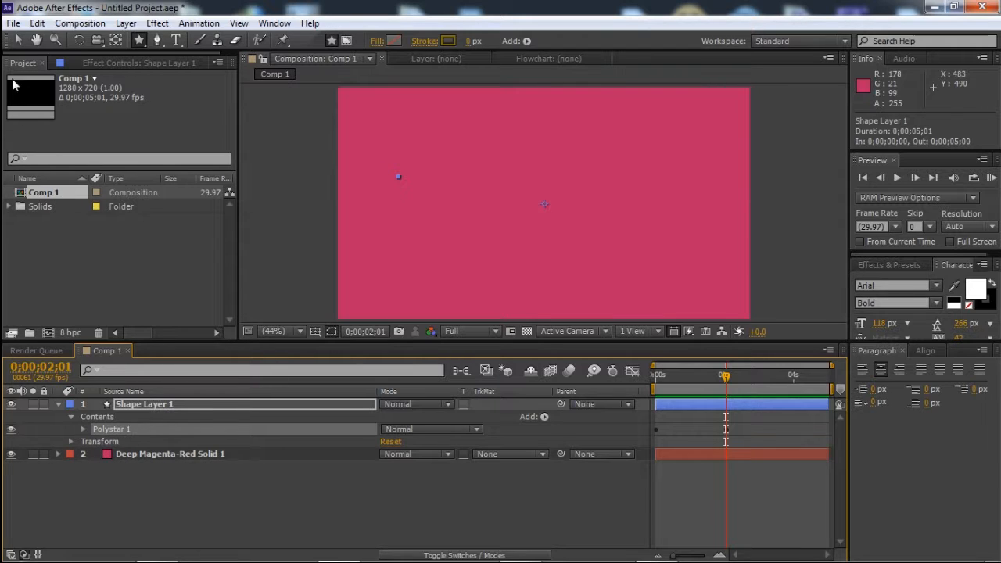
left_click(37, 24)
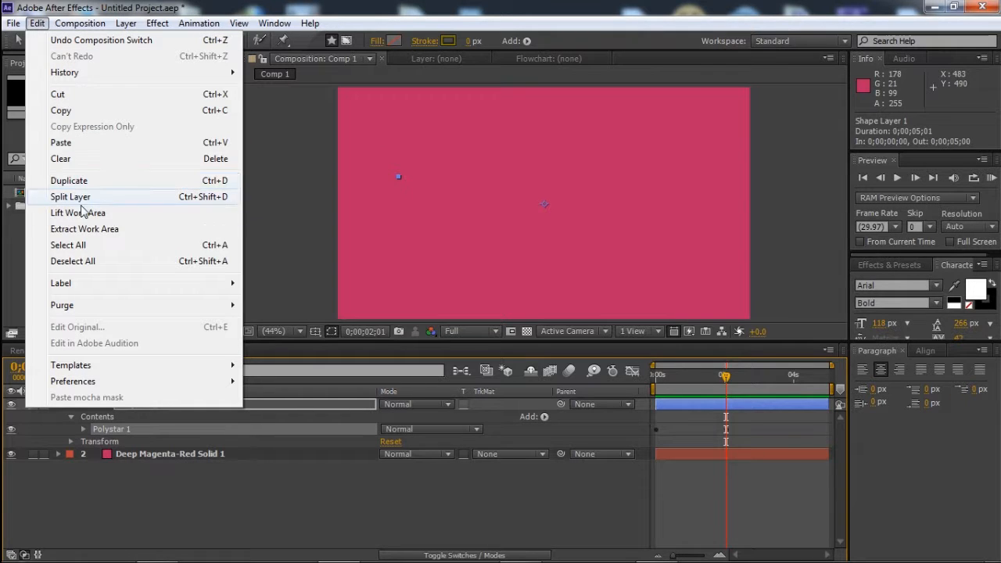
left_click(108, 181)
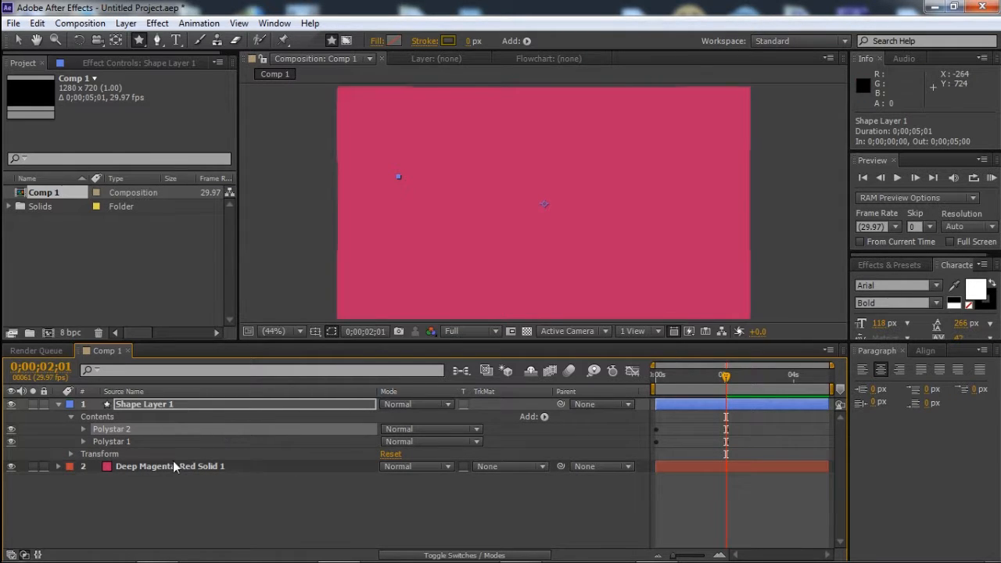
Add a Repeater to the Polystar 1 group and expand the repeater's transform properties
left_click(118, 443)
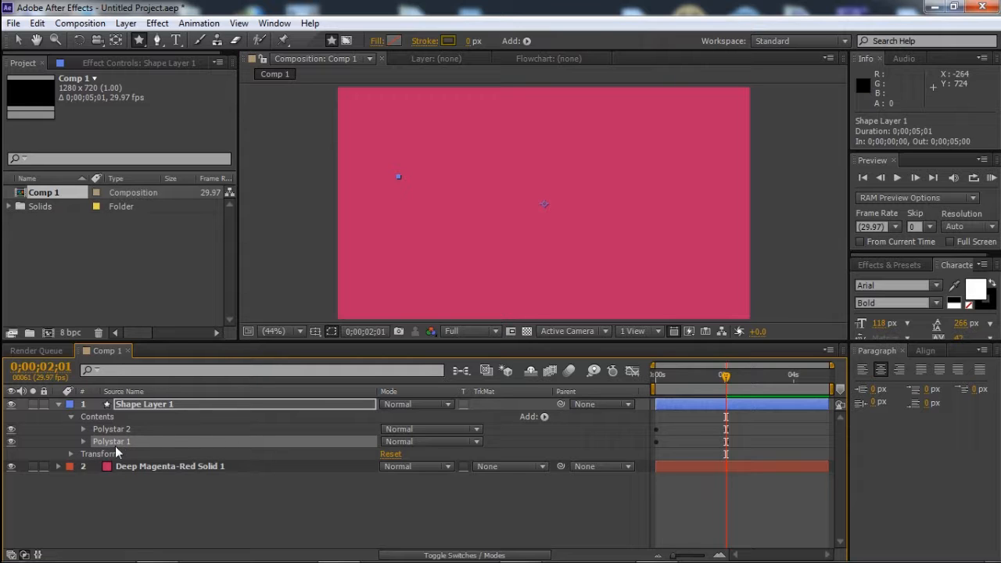
left_click(545, 417)
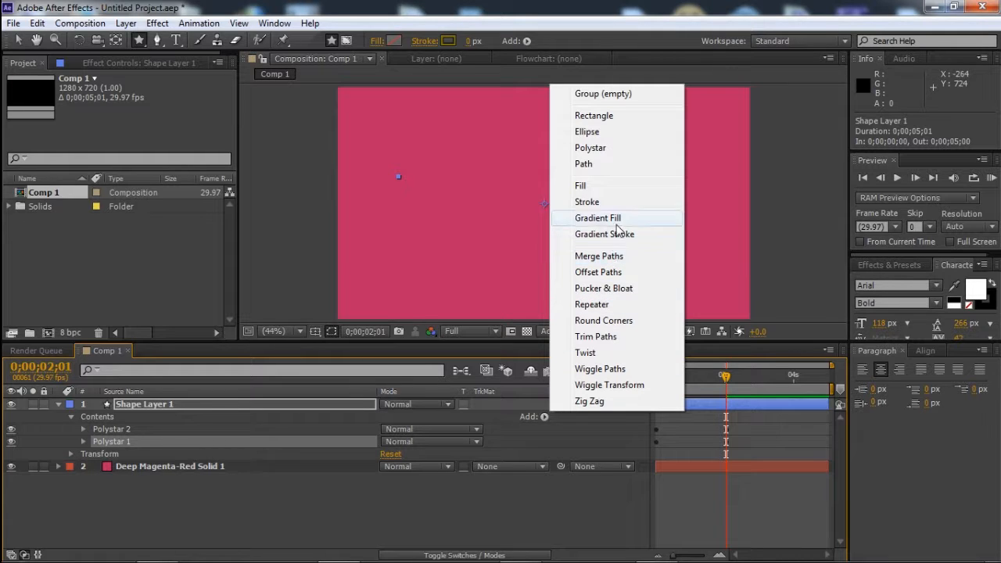
left_click(613, 306)
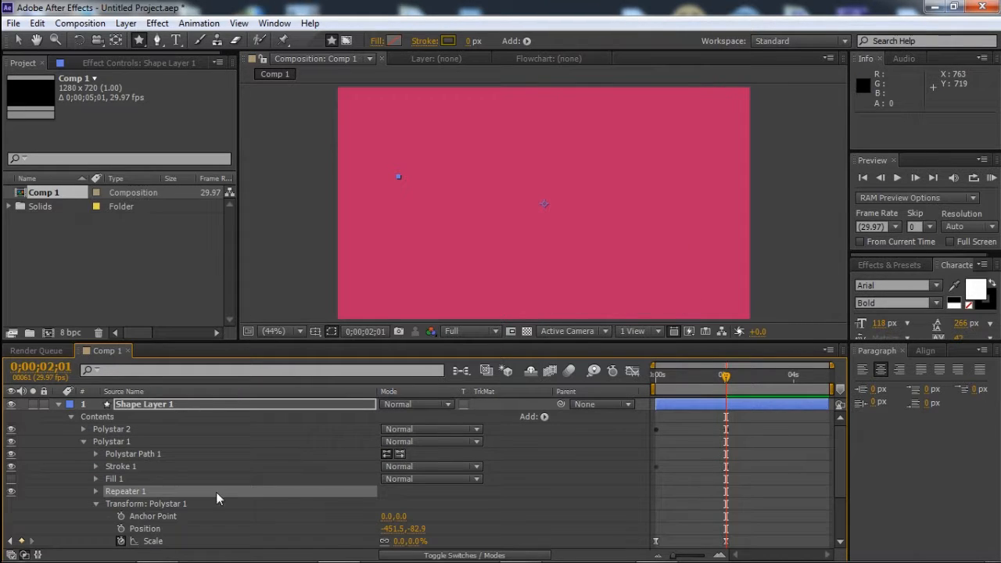
left_click_drag(842, 475, 837, 498)
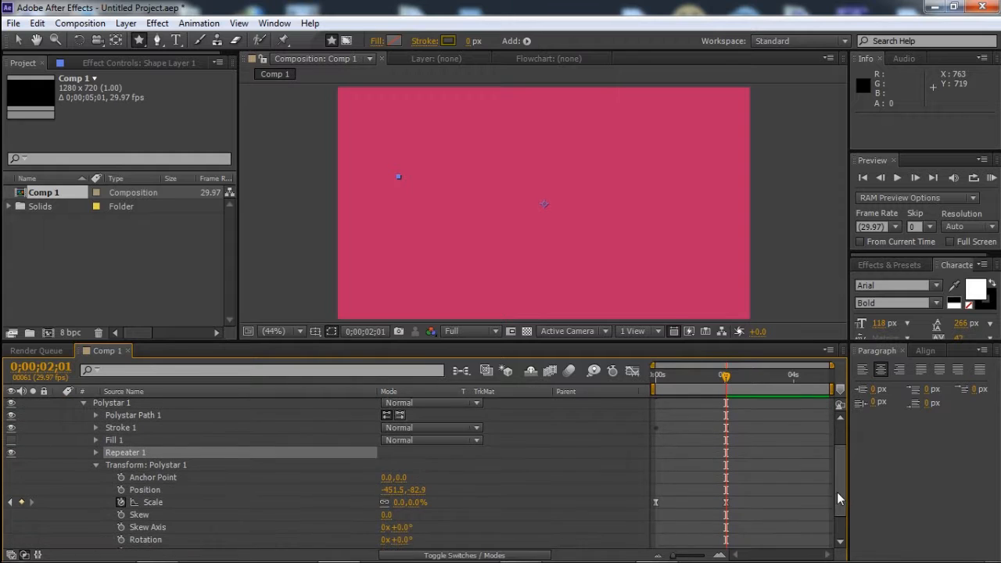
left_click(96, 453)
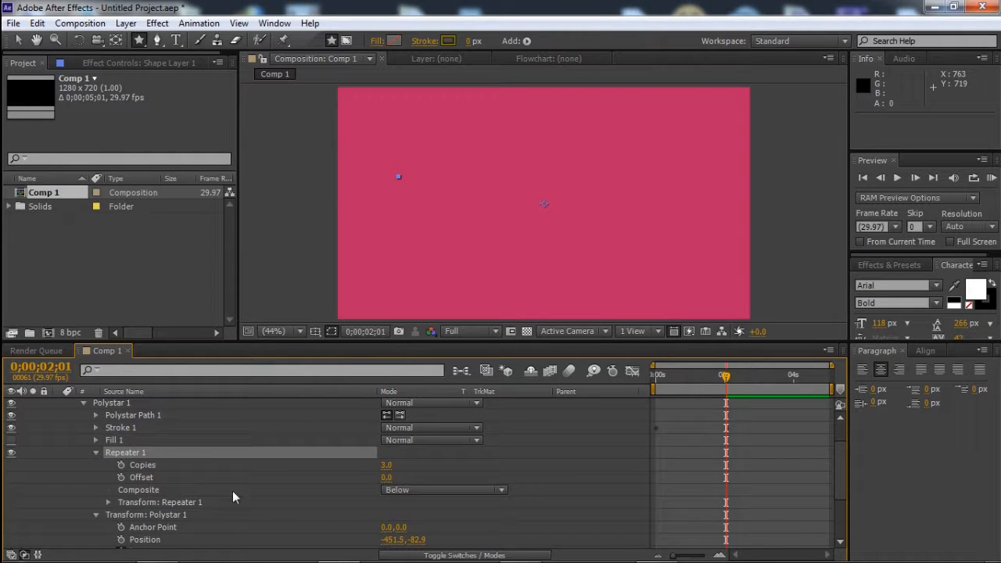
left_click(108, 502)
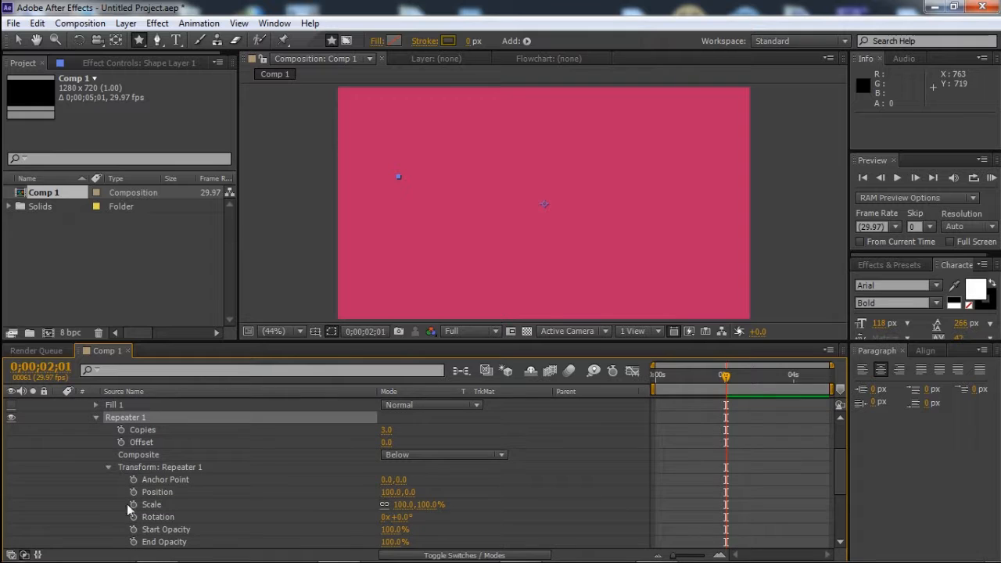
At 0;00;00;08, set the repeater's transform Position to -1.0, -1.0
left_click_drag(726, 377, 667, 378)
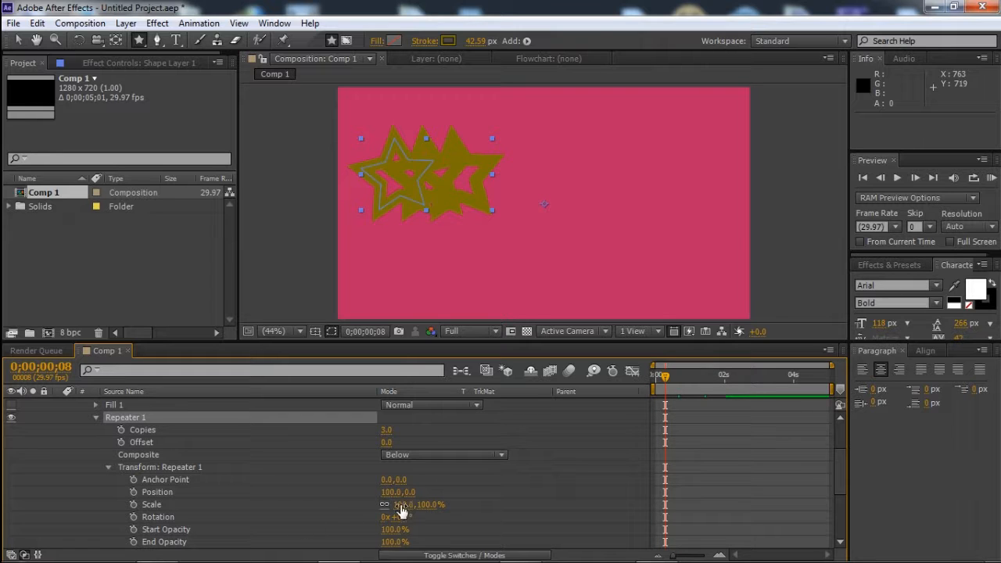
left_click(387, 490)
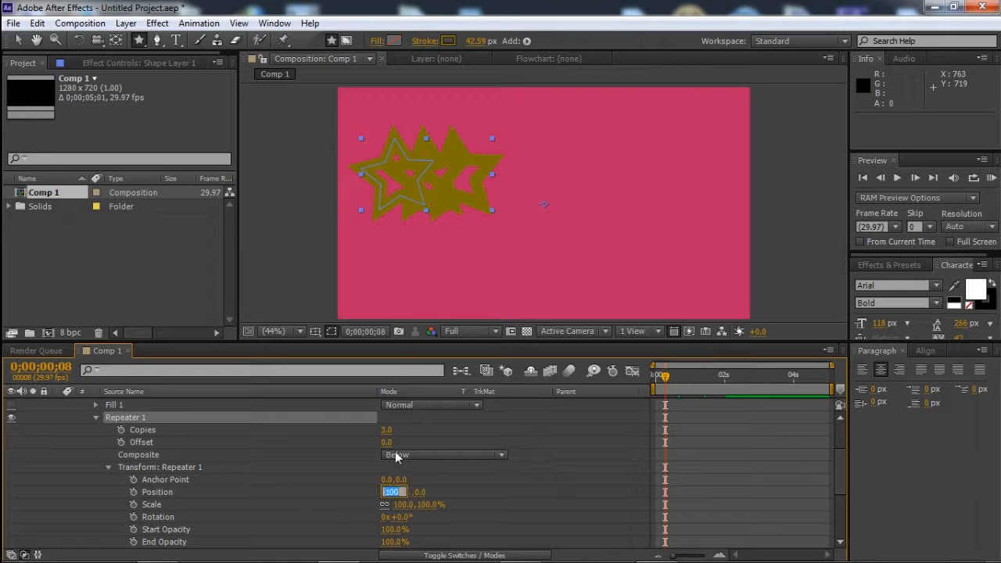
type("-1")
key("Return")
left_click(404, 493)
type("-1")
key("Return")
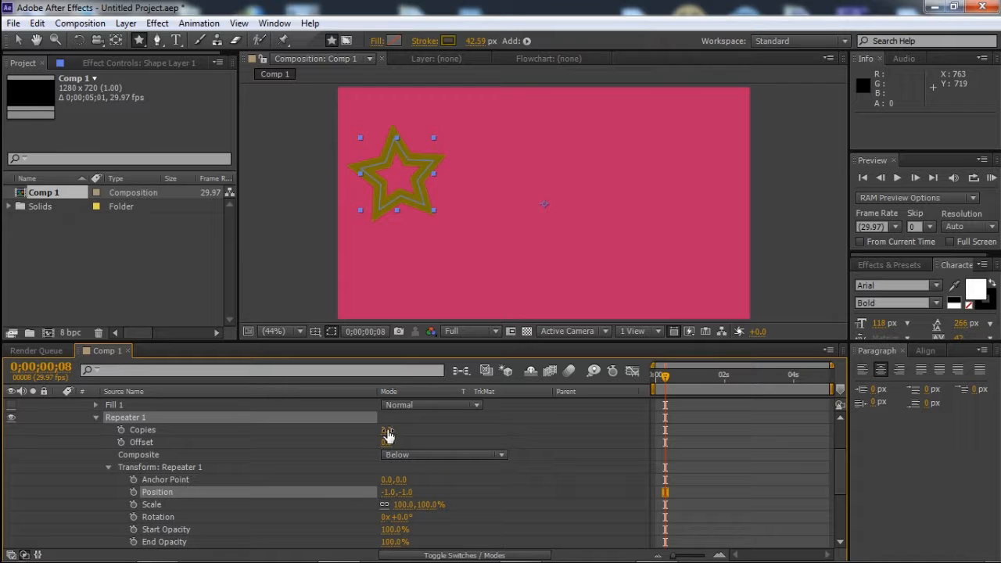
Set the repeater's number of copies to 30
left_click(386, 430)
type("3")
key("Return")
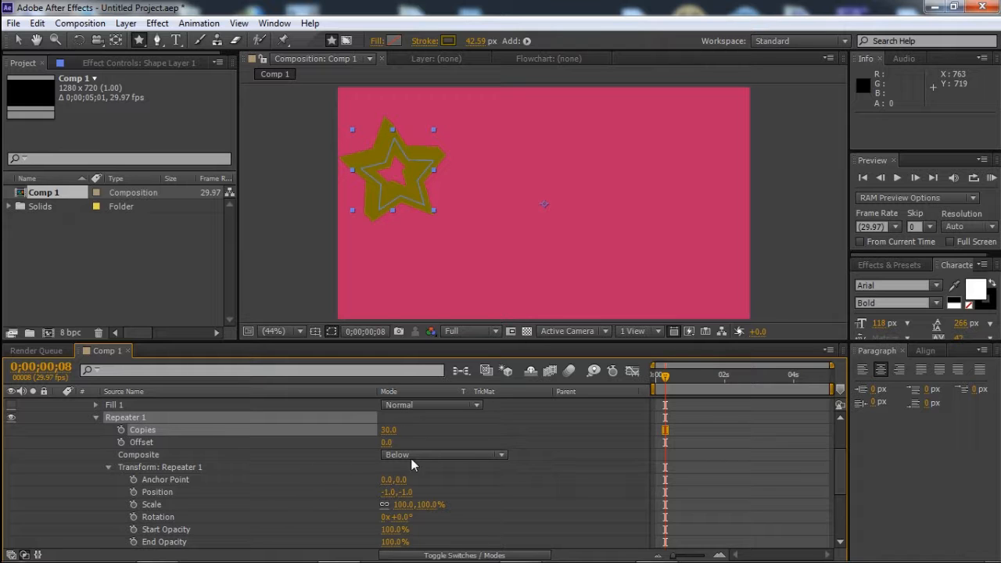
Darken the stroke colour of Polystar 1 to hex 555206
left_click_drag(838, 473, 838, 447)
left_click(110, 438)
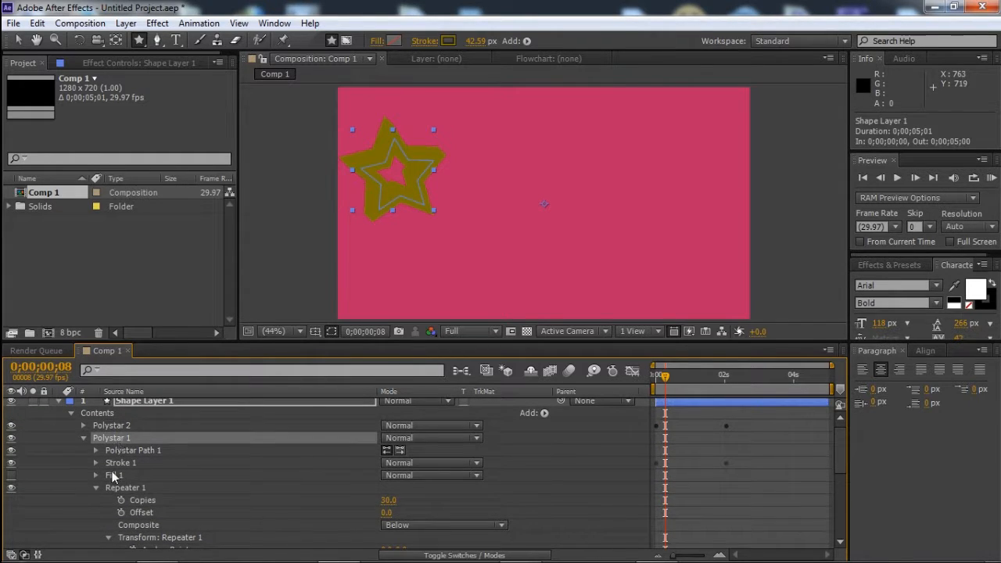
left_click(95, 463)
scroll(324, 479, "down", 1)
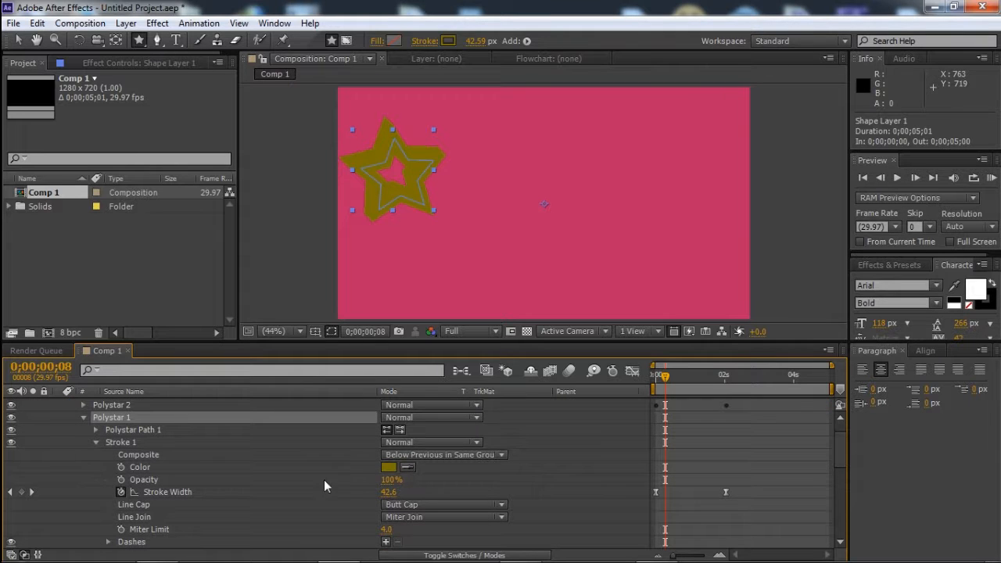
left_click(388, 467)
left_click_drag(688, 441, 685, 469)
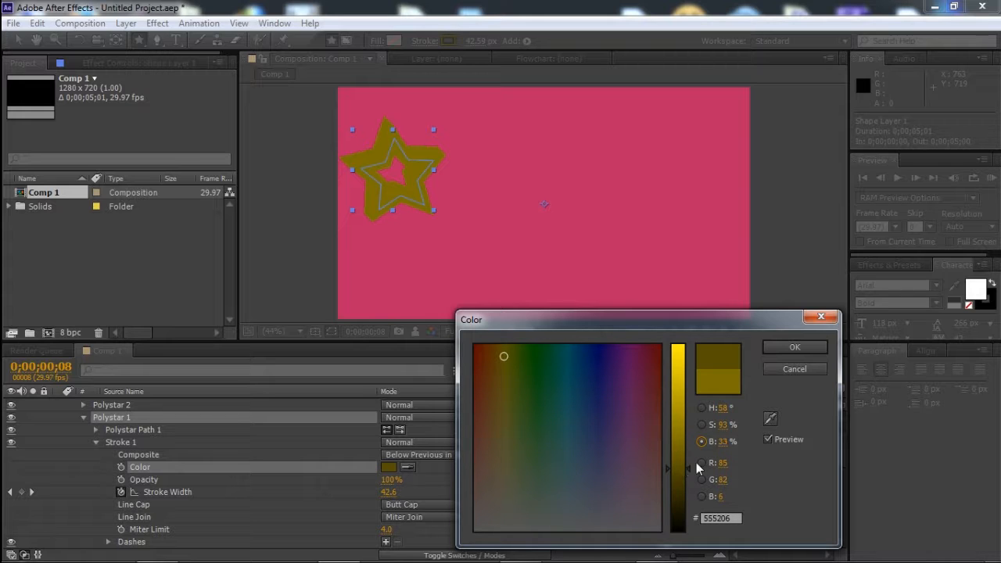
left_click(784, 347)
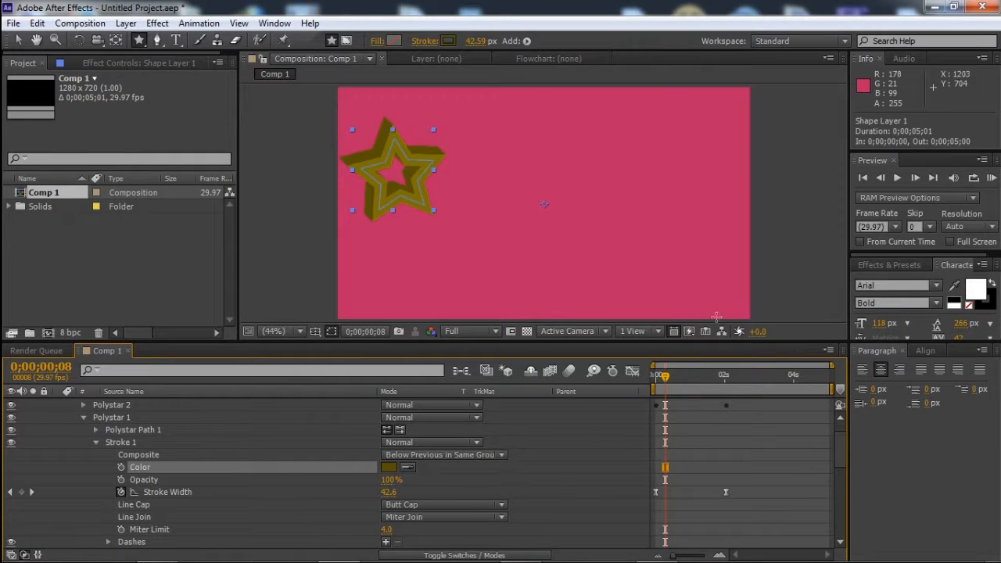
Activate the Selection tool, deselect the star and run a RAM preview of the animation
left_click(17, 41)
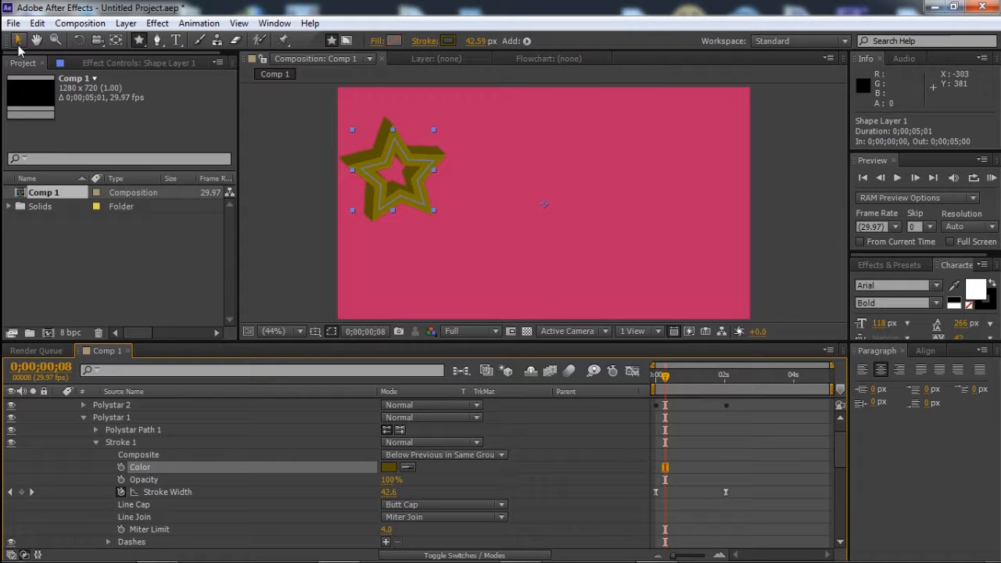
left_click(331, 227)
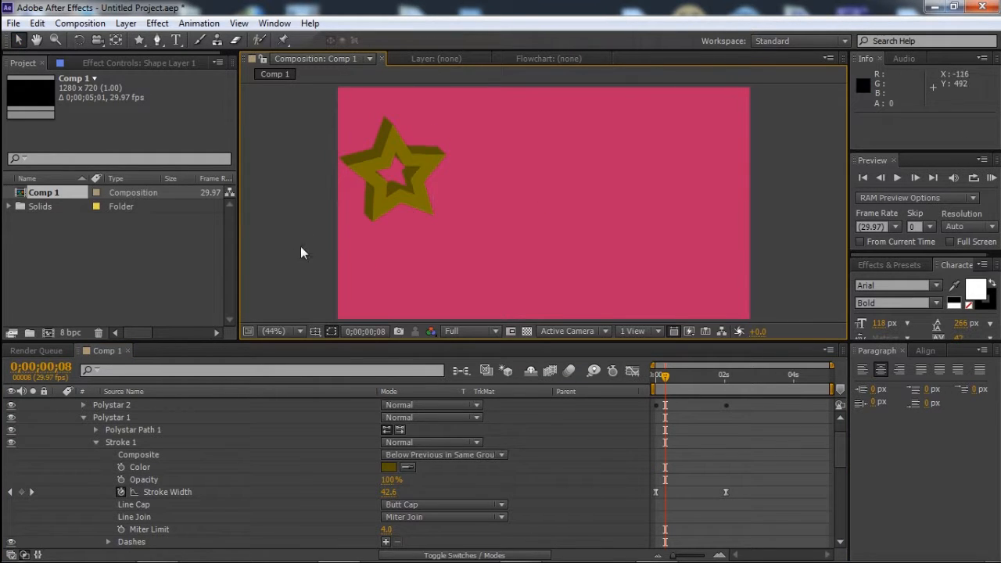
key("KP_0")
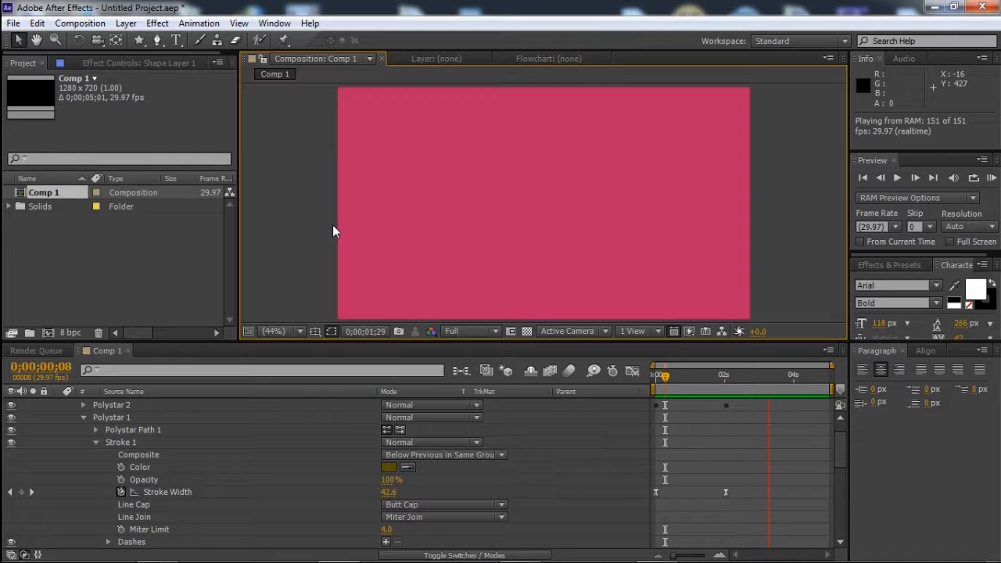
key("space")
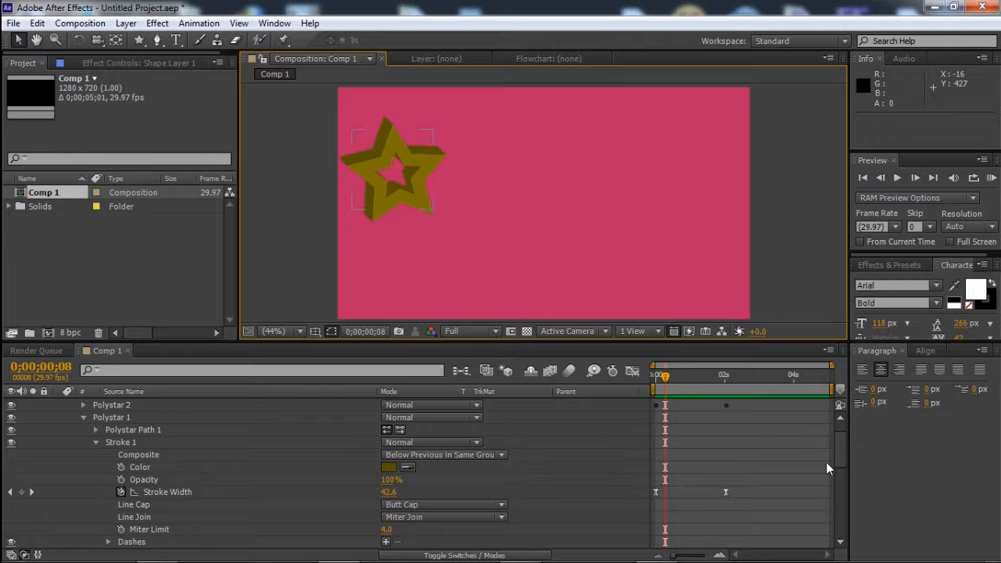
Collapse and duplicate Shape Layer 1, and move the duplicate star to the lower-right corner of the composition
left_click_drag(839, 445, 841, 425)
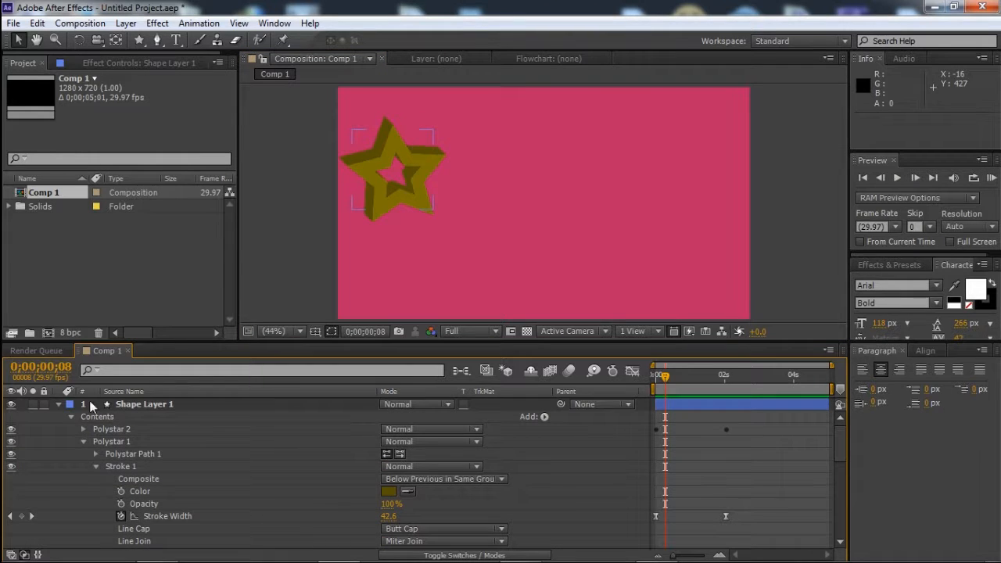
left_click(58, 404)
left_click(142, 405)
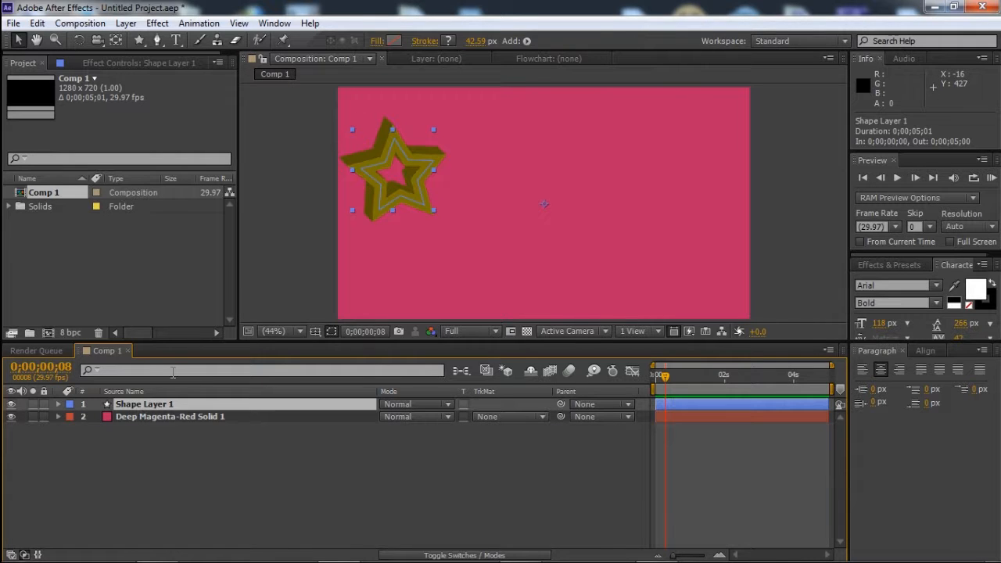
key("ctrl+d")
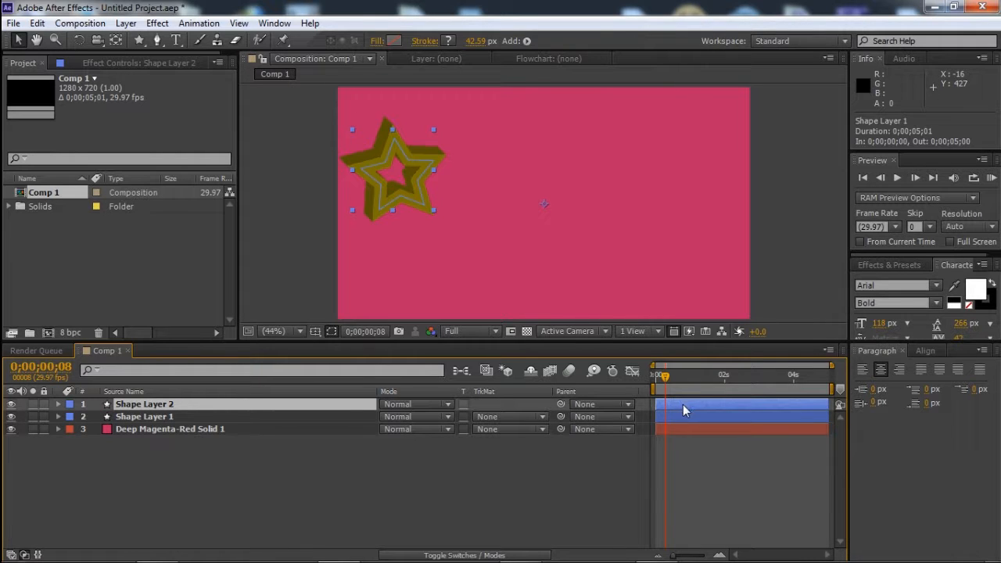
left_click_drag(414, 202, 703, 295)
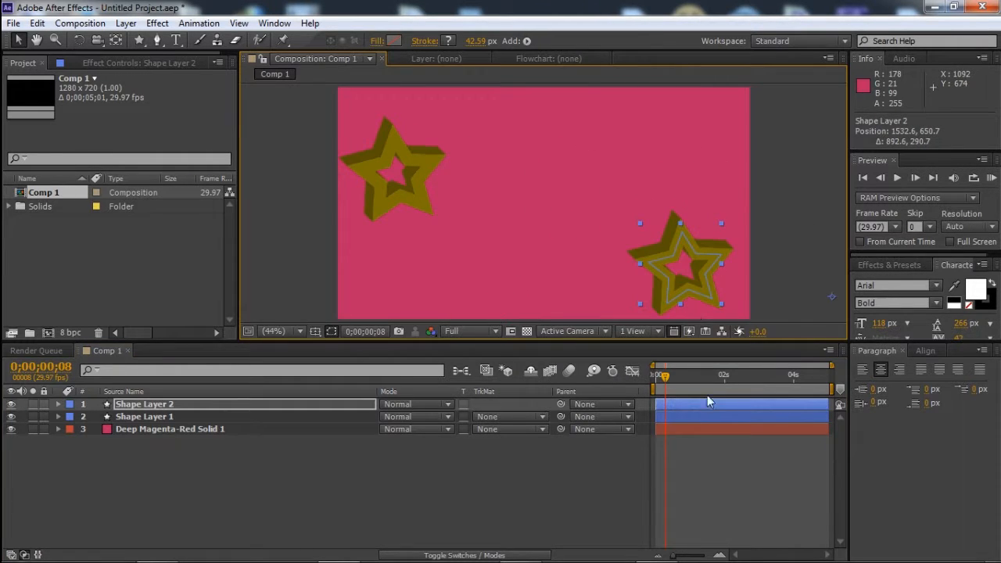
Scale Shape Layer 2 to 80% and reposition its star within the composition's lower-right corner
left_click(194, 403)
key("s")
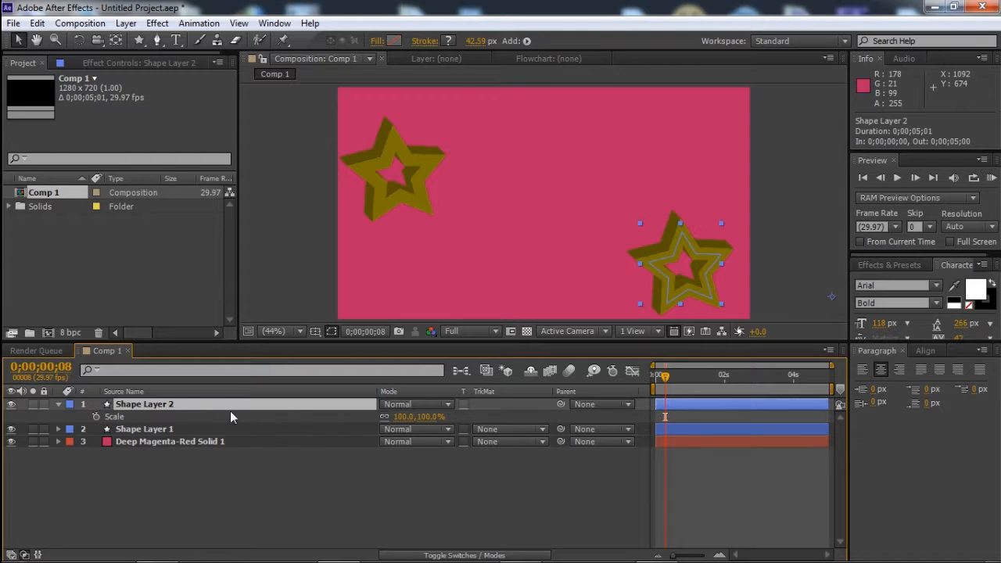
left_click_drag(416, 417, 390, 417)
left_click_drag(696, 279, 670, 283)
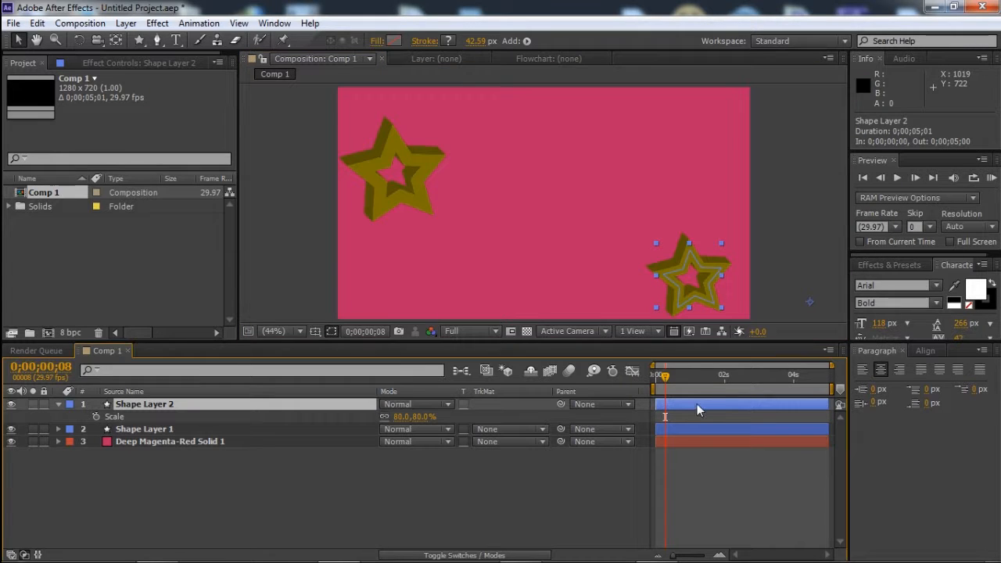
Shift Shape Layer 2 in time to start at 0;00;00;17, then collapse and deselect it
left_click_drag(689, 404, 708, 411)
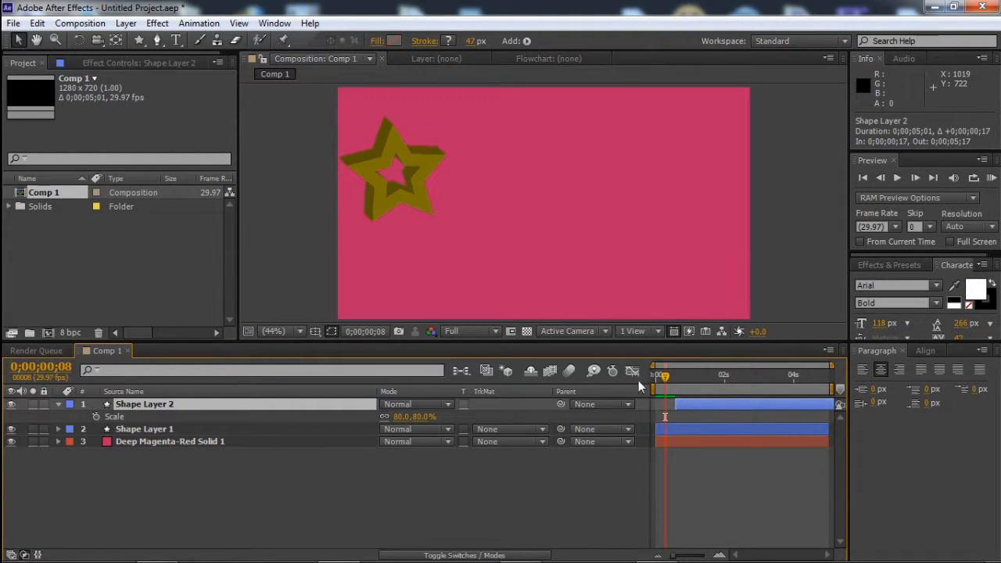
left_click(58, 405)
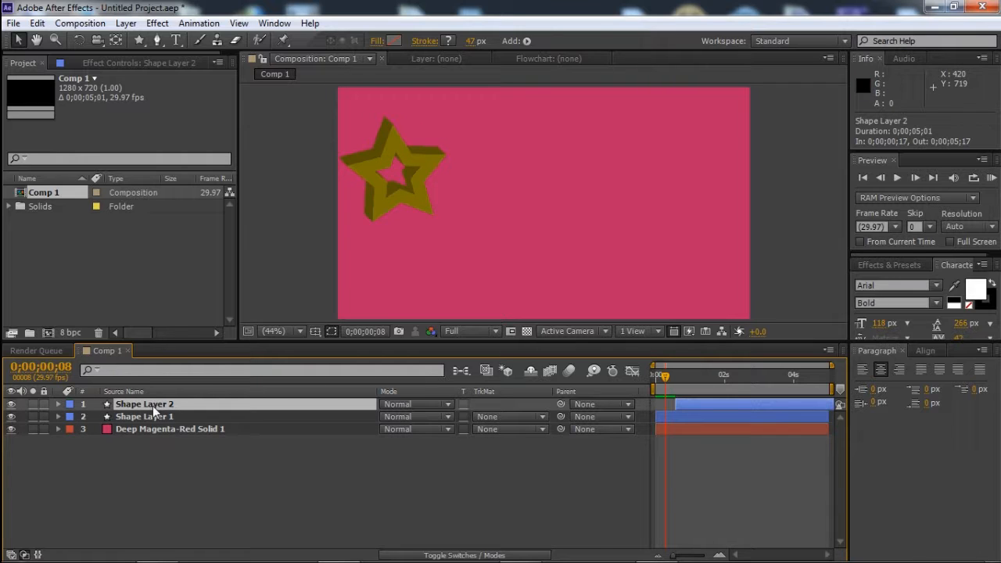
left_click(160, 450)
left_click(148, 402)
left_click(165, 479)
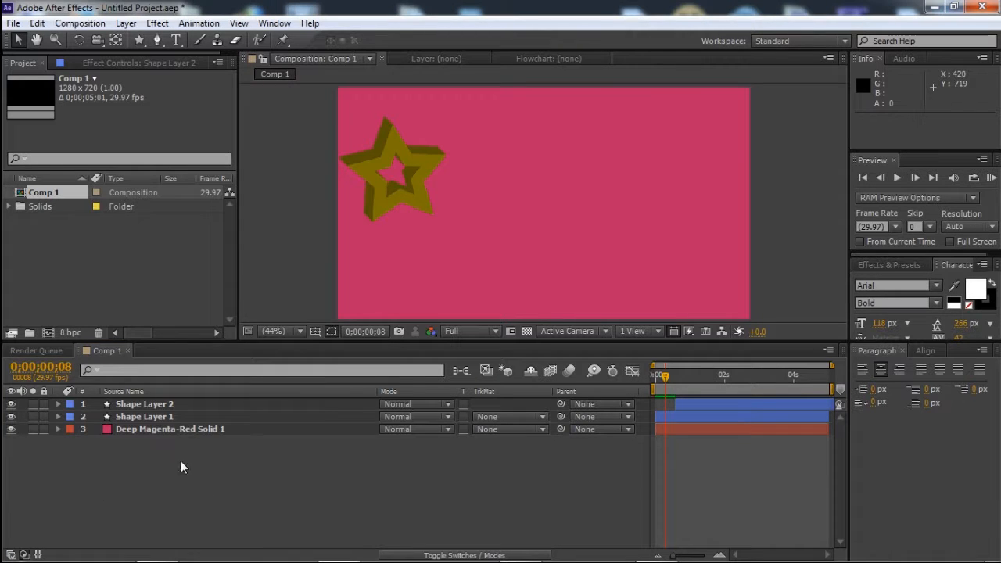
Create a new shape layer and draw a circle about 200 px across near the composition's centre with the Ellipse tool
right_click(179, 468)
mouse_move(311, 293)
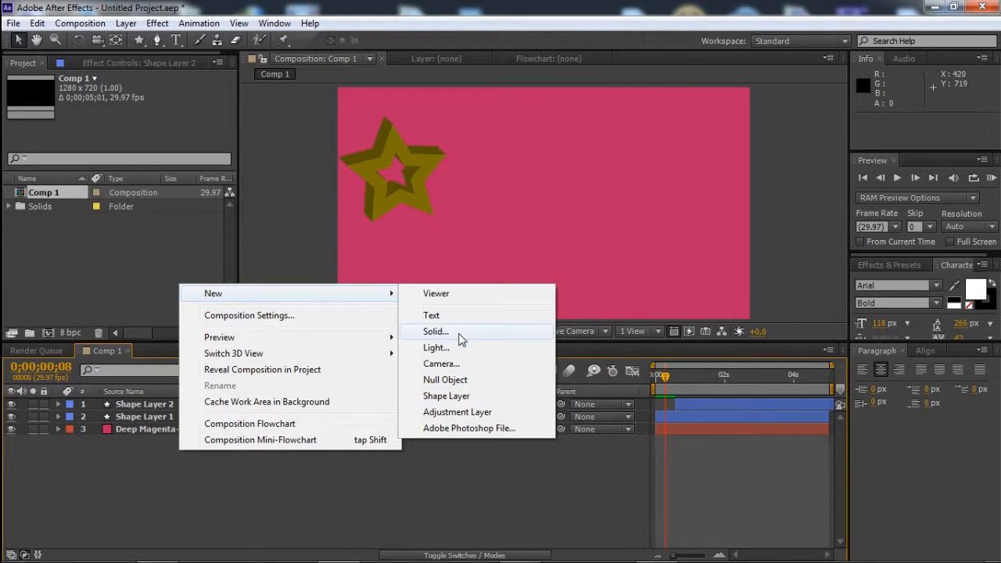
left_click(466, 397)
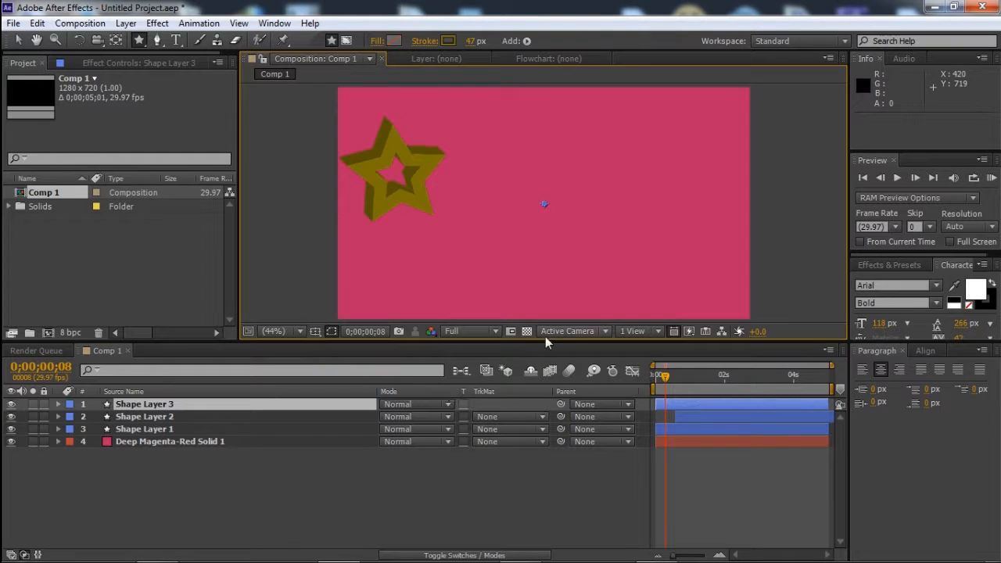
left_click_drag(139, 40, 168, 71)
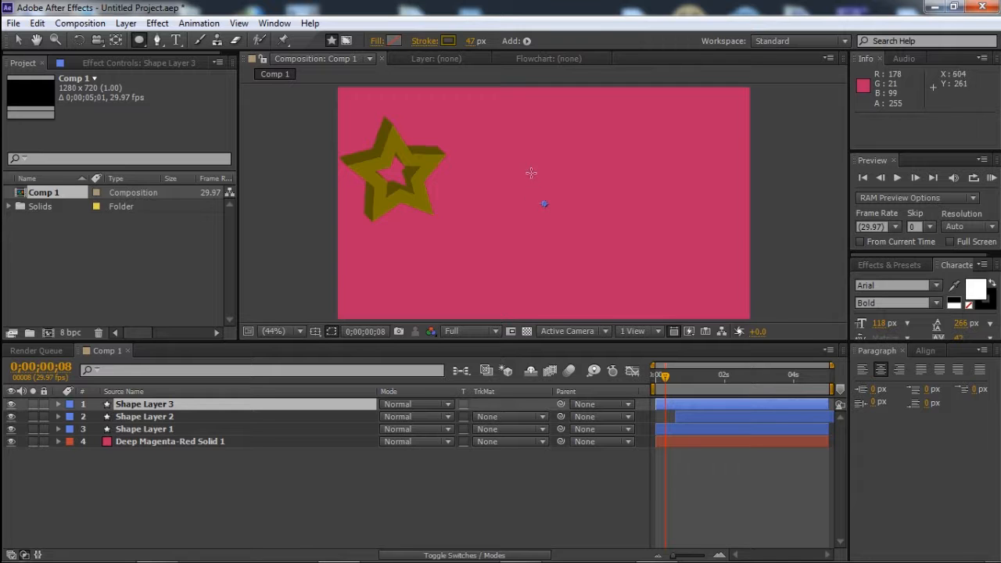
left_click_drag(522, 171, 594, 245)
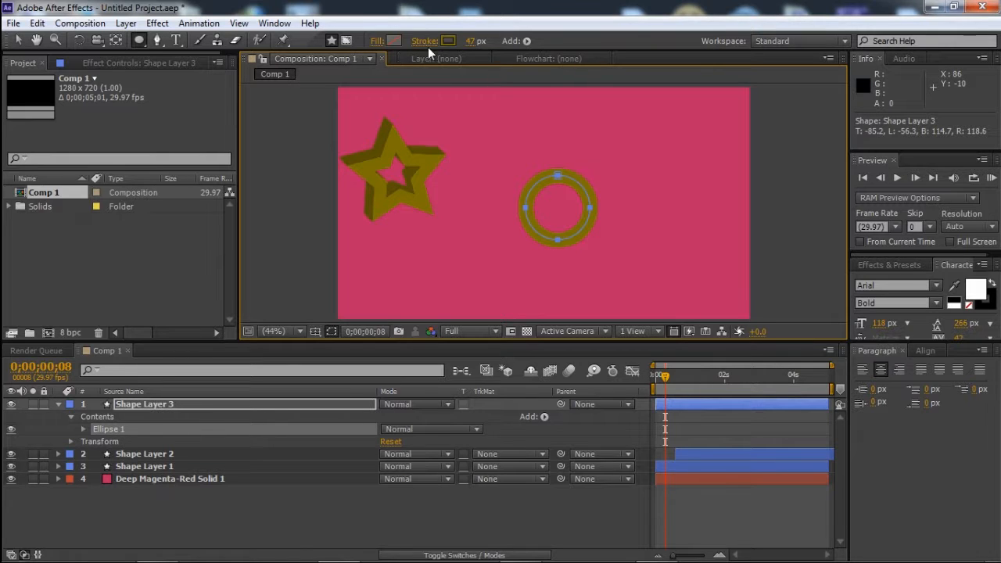
Change the circle's stroke colour to purple, hex 790F75
left_click(448, 42)
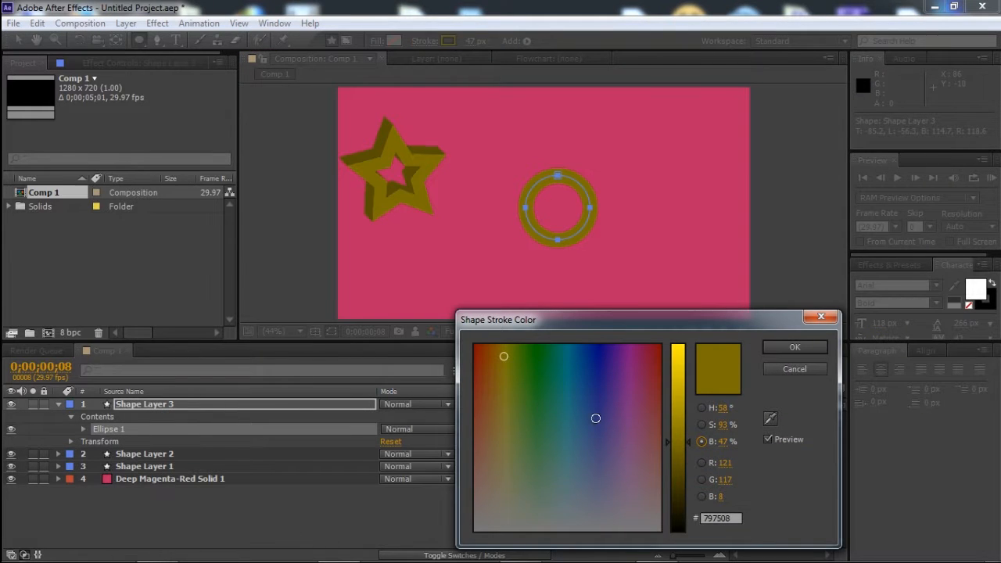
left_click(657, 354)
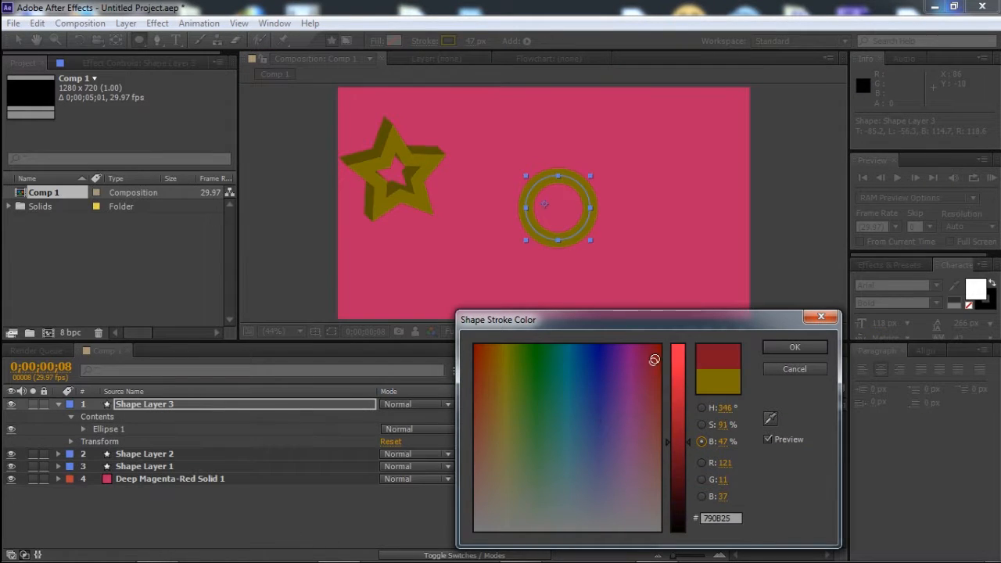
left_click(653, 407)
left_click(631, 373)
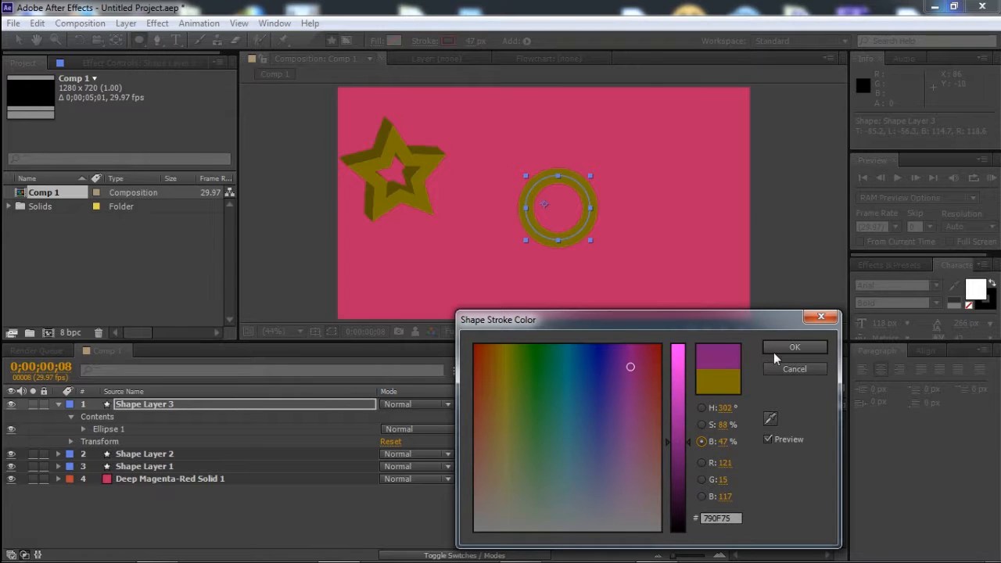
left_click(793, 349)
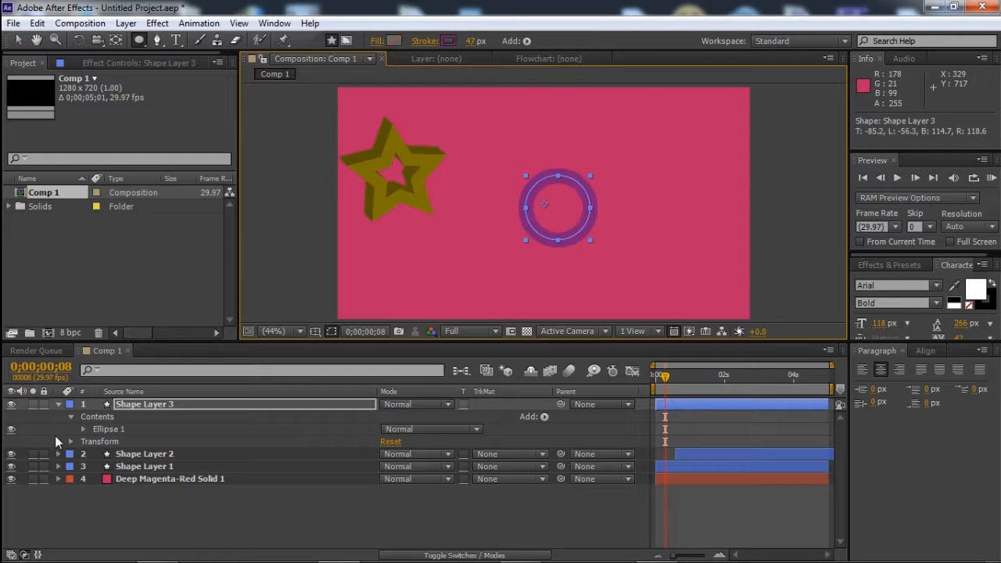
Add a Scale keyframe at 100% to Ellipse 1's transform on Shape Layer 3, placed at 0;00;00;19
left_click(117, 429)
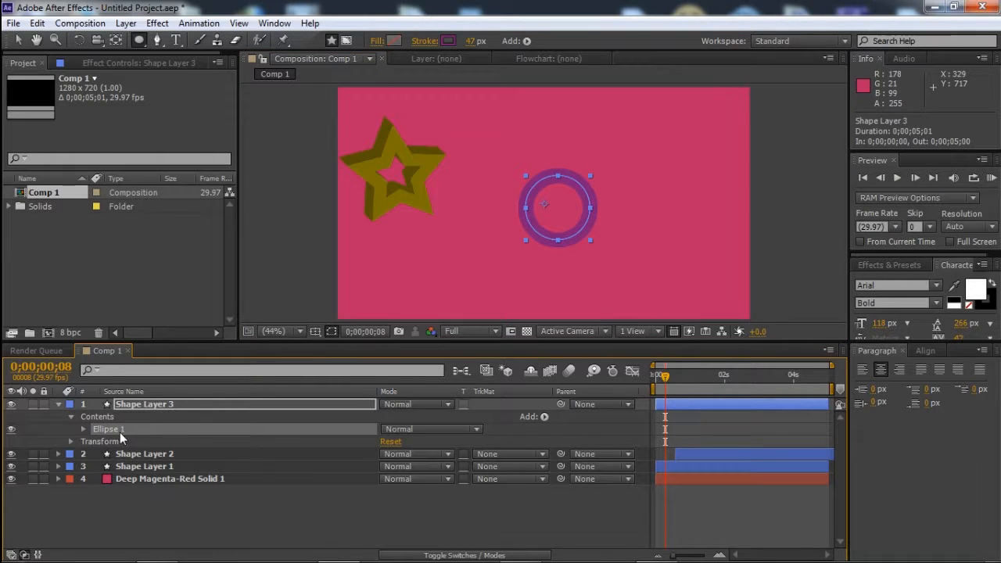
left_click(83, 429)
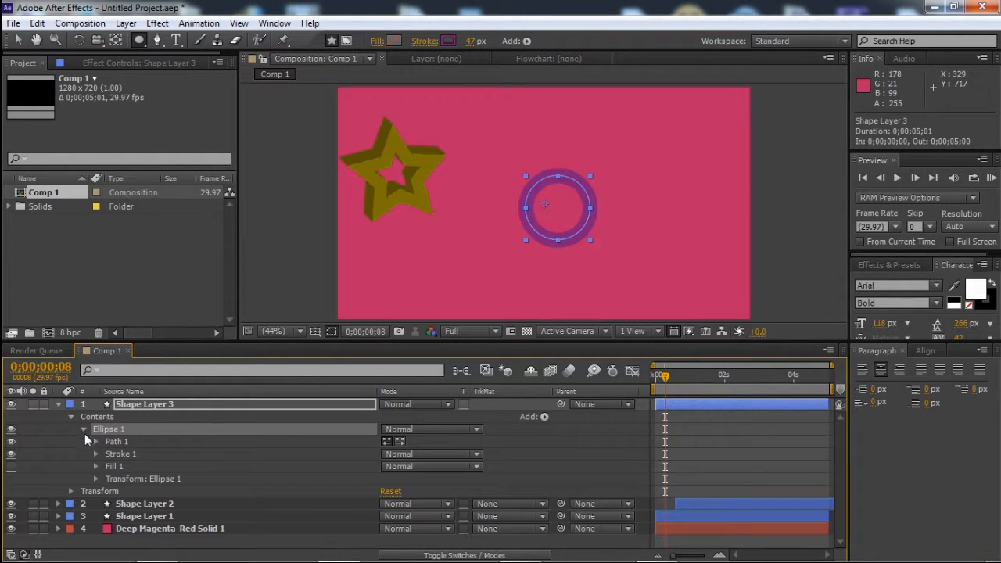
left_click(95, 479)
left_click(141, 493)
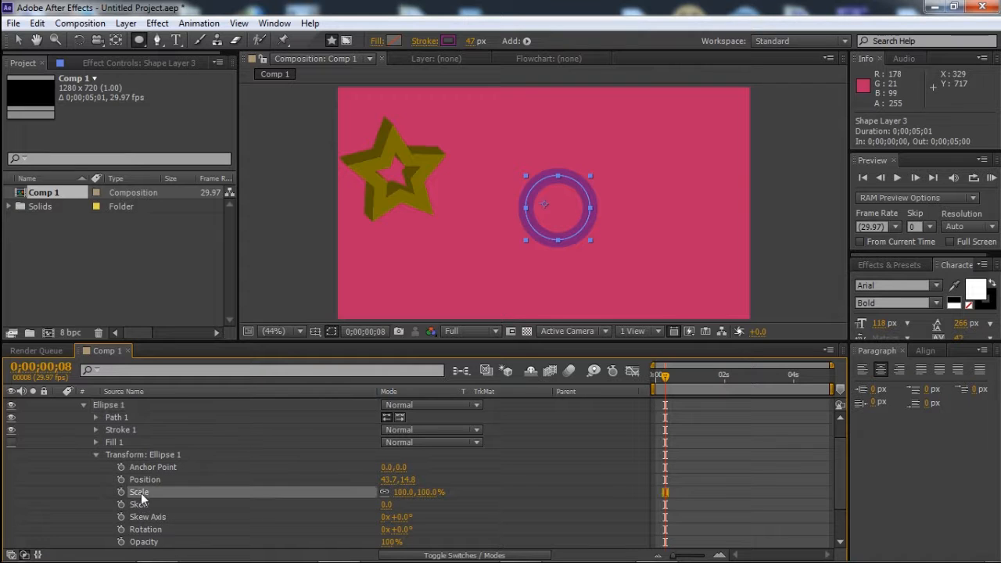
left_click(120, 493)
left_click_drag(665, 493, 676, 495)
Set Ellipse 1's Scale to 0% at 0;00;02;23
left_click_drag(665, 385, 751, 387)
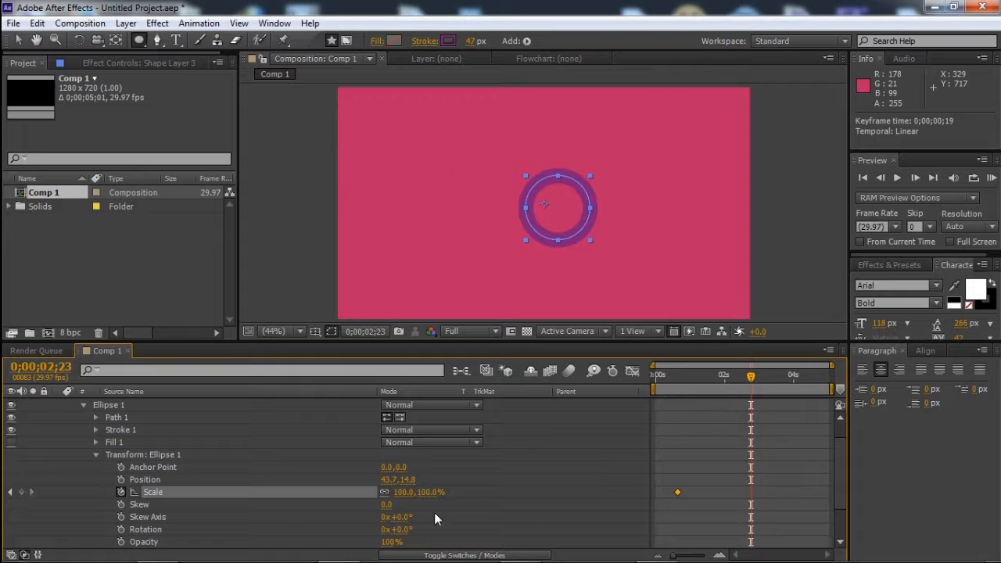
left_click(429, 492)
type("0")
key("Return")
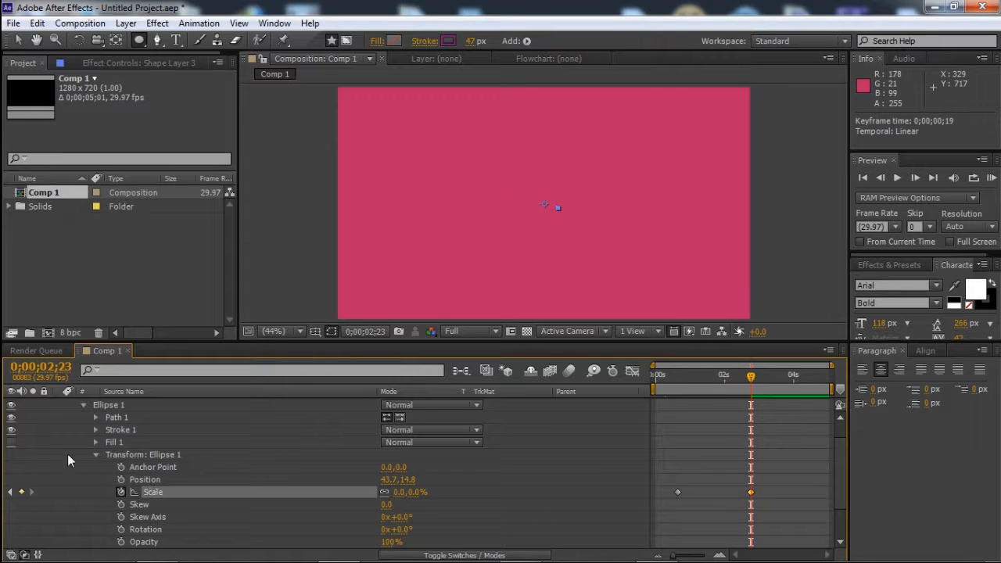
Enable keyframing for Ellipse 1's Stroke Width and set it to 0 at 0;00;02;23
left_click(96, 430)
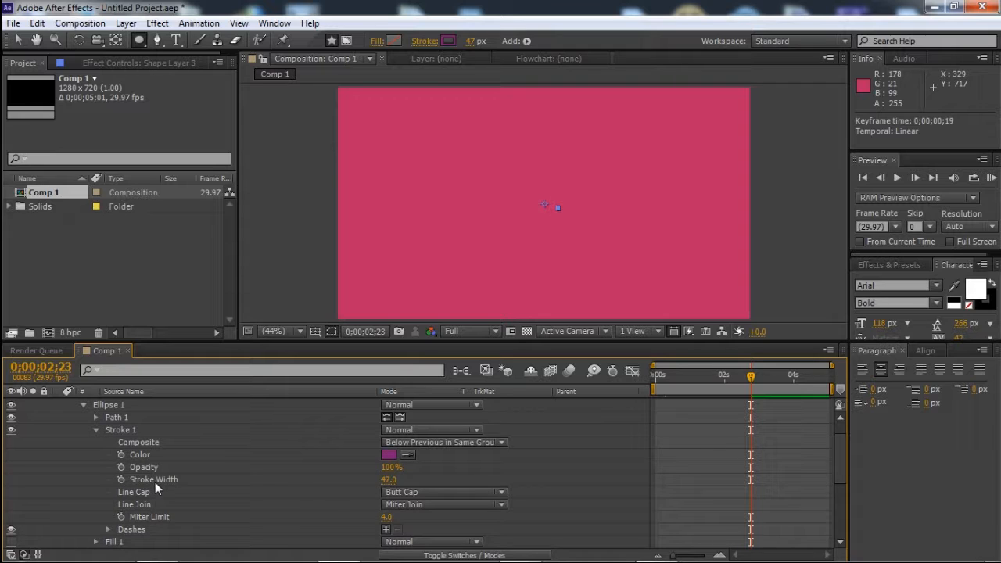
left_click(157, 479)
left_click(120, 479)
left_click(388, 479)
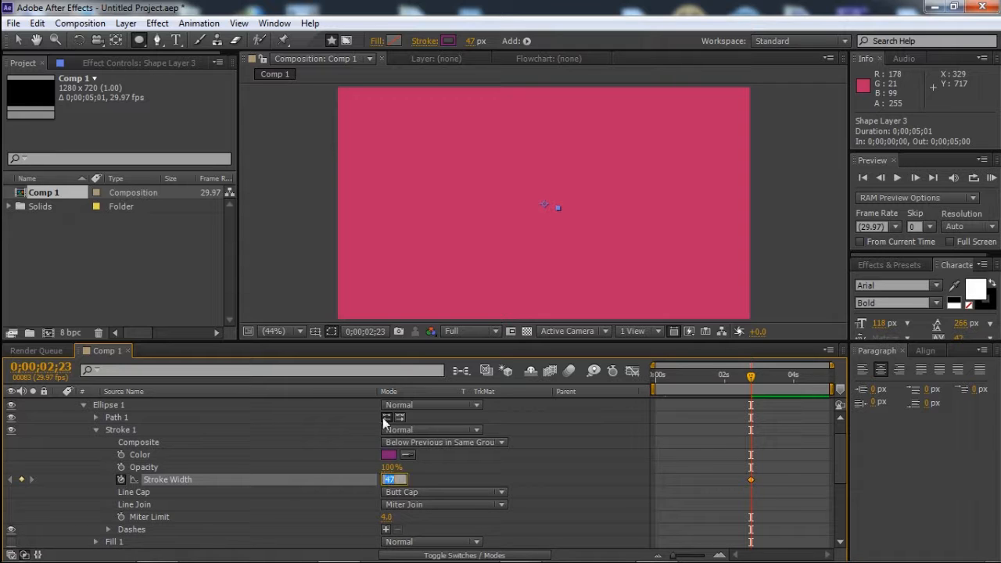
type("0")
key("Return")
Set Ellipse 1's Stroke Width to 47 at 0;00;00;19
left_click_drag(839, 467, 842, 489)
left_click_drag(752, 383, 688, 395)
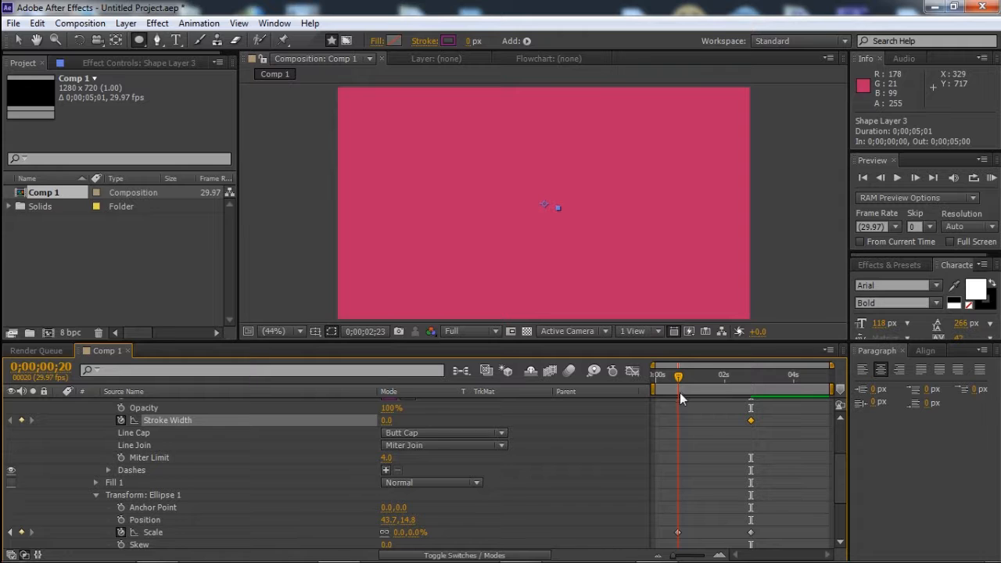
left_click_drag(841, 483, 838, 438)
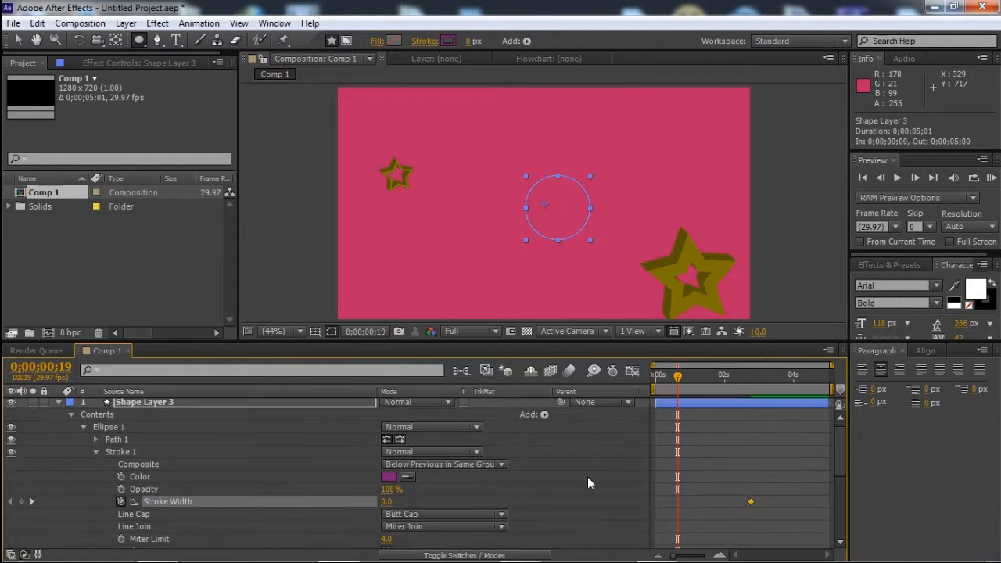
left_click(387, 502)
type("47")
key("Return")
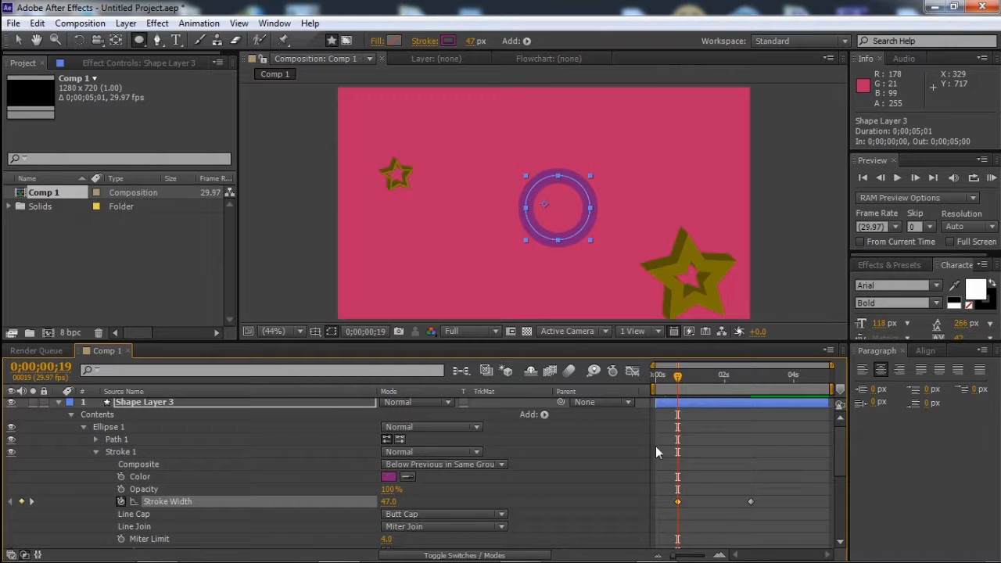
Apply Easy Ease to all of Ellipse 1's Stroke Width and Scale keyframes
left_click_drag(839, 460, 840, 488)
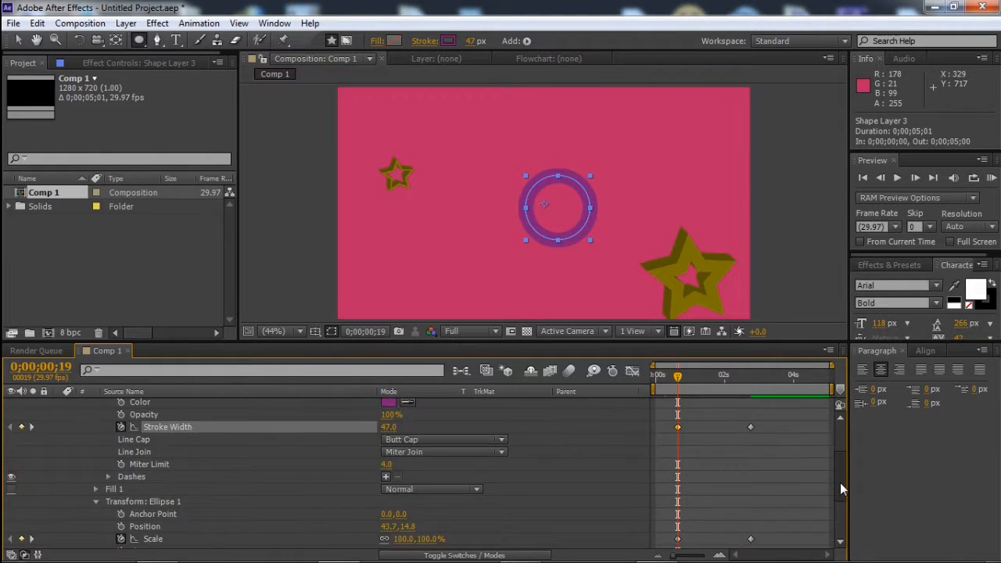
left_click_drag(666, 423, 749, 550)
right_click(751, 551)
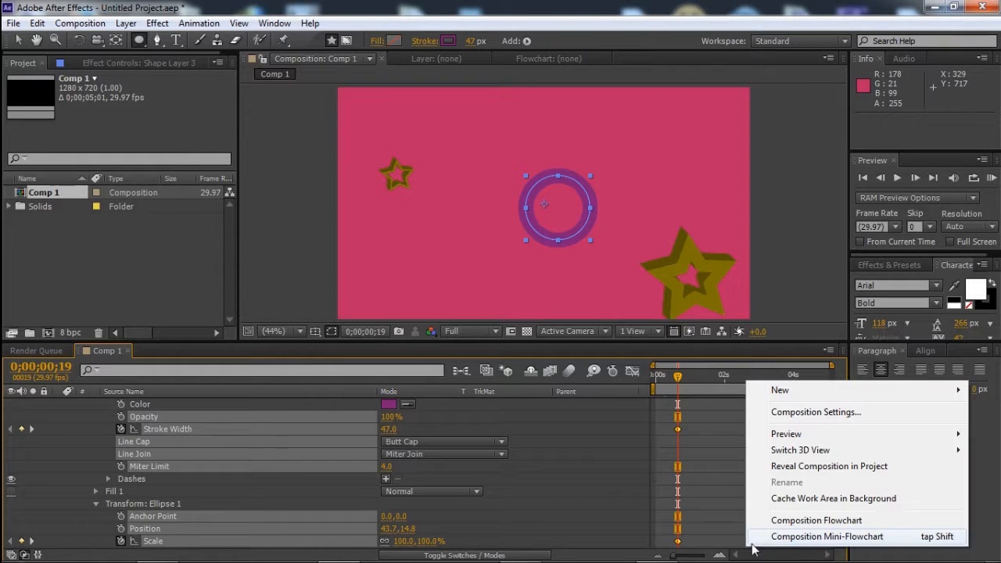
right_click(678, 541)
mouse_move(688, 530)
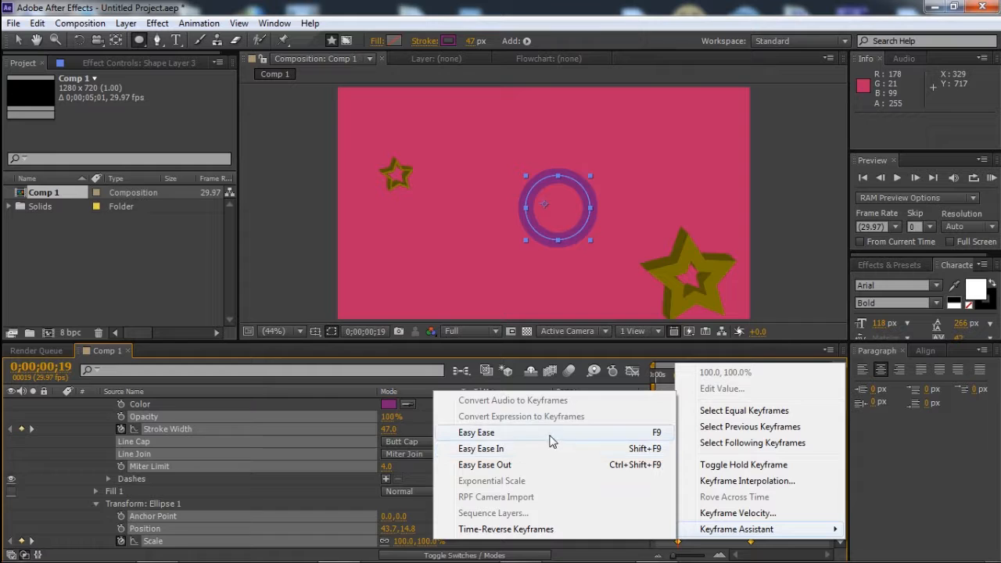
left_click(555, 438)
Reshape the circle's Scale and Stroke Width speed curves in the Graph Editor to peak early and ease out slowly
left_click(631, 372)
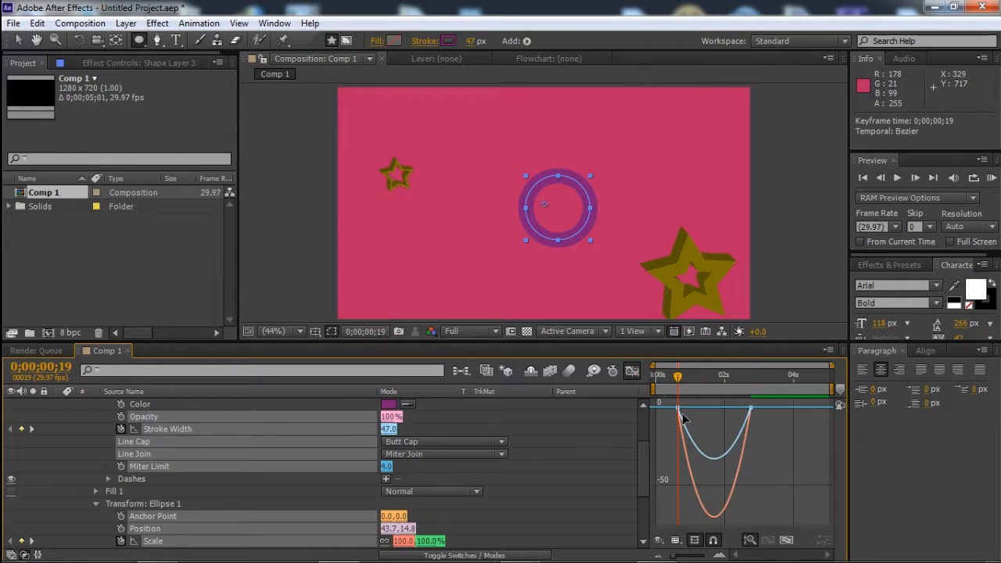
left_click(677, 408)
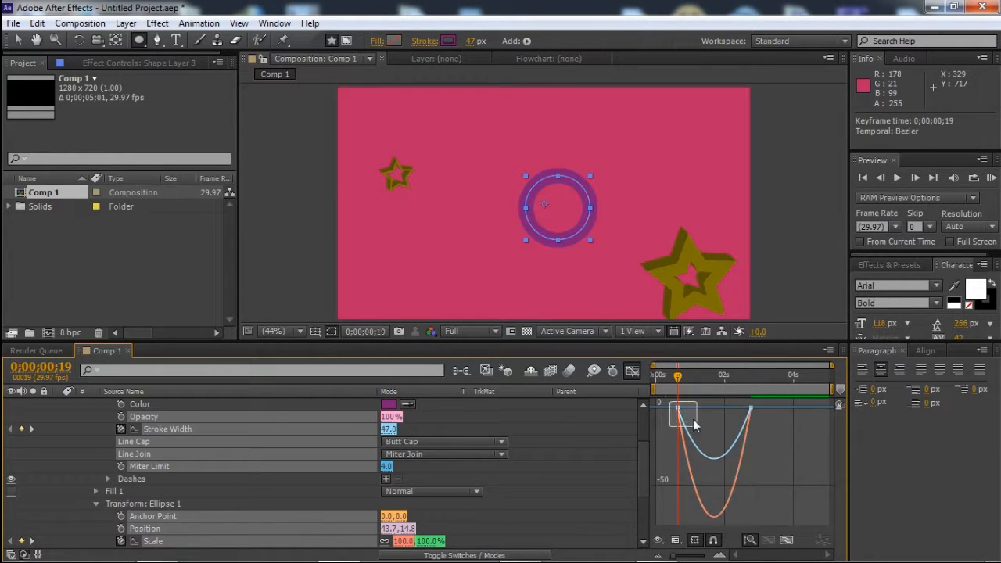
left_click_drag(784, 441, 714, 409)
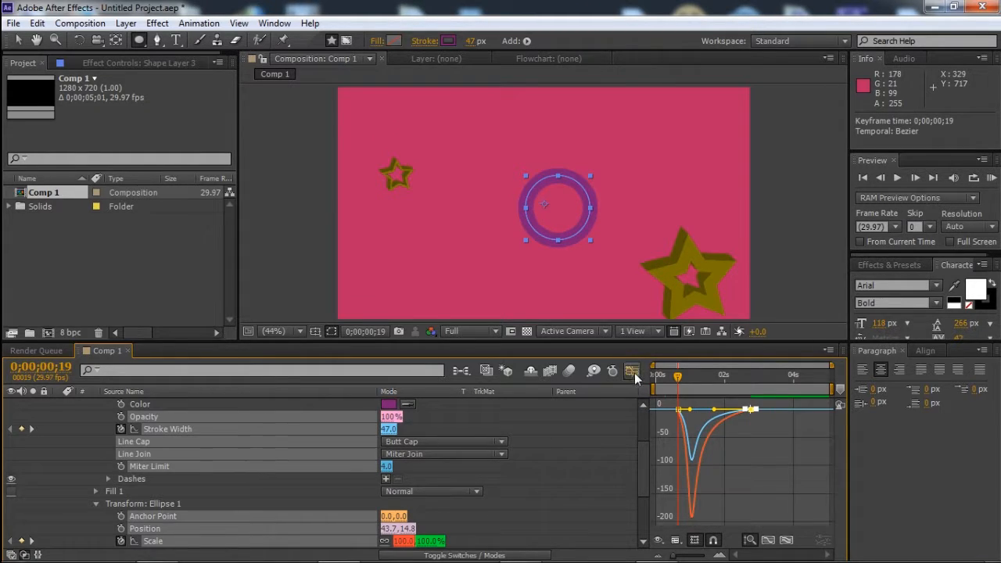
left_click(632, 371)
Play a RAM preview of the composition to review the circle's animation, and deselect the layer's properties
key("KP_0")
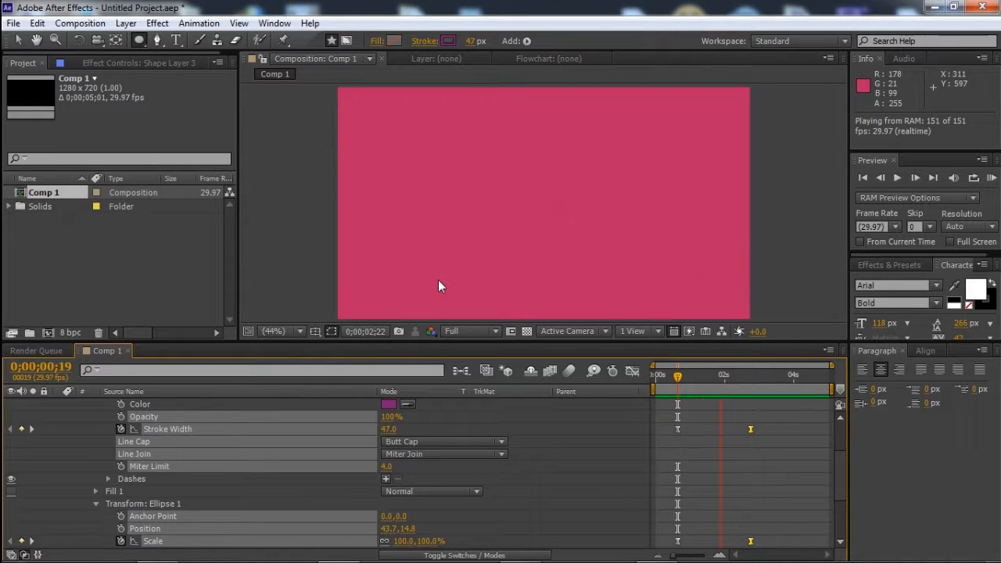
key("space")
left_click(833, 482)
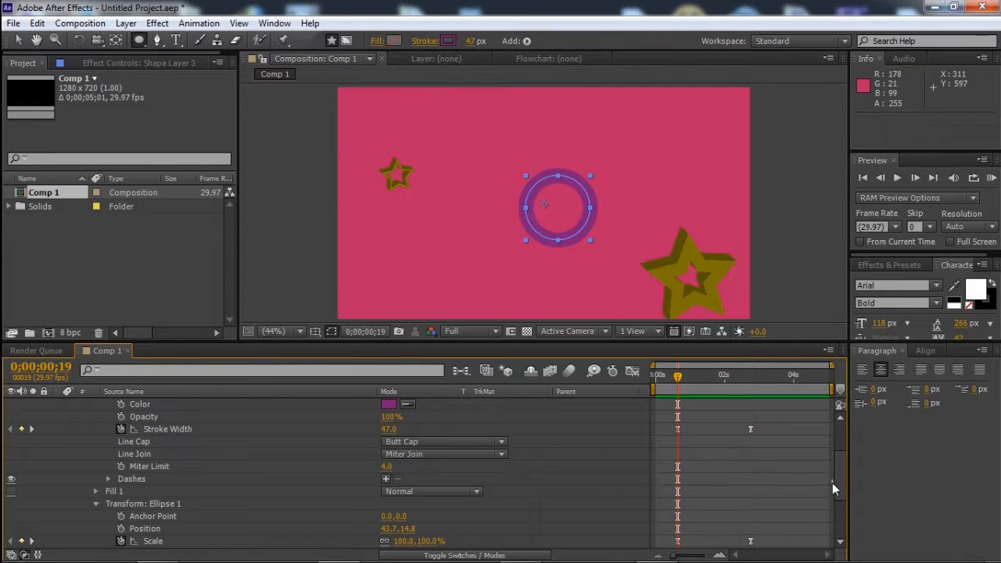
Shift Shape Layer 3 in time to start at 0;00;01;03 and move the current time to 0;00;01;08
left_click_drag(837, 463, 838, 430)
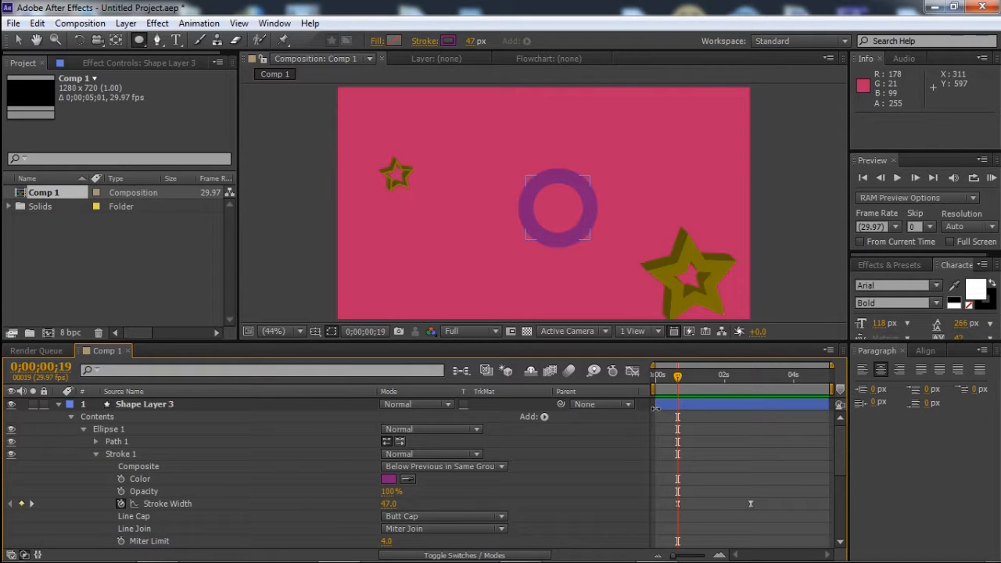
mouse_move(671, 411)
left_mouse_down()
mouse_move(690, 414)
mouse_move(678, 404)
mouse_move(688, 404)
left_mouse_up()
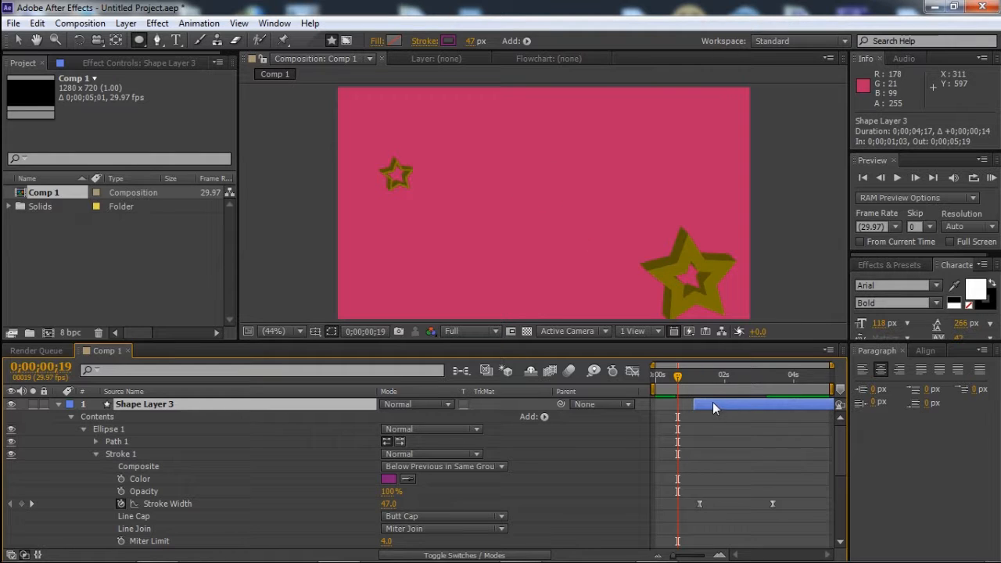
left_click_drag(677, 378, 700, 379)
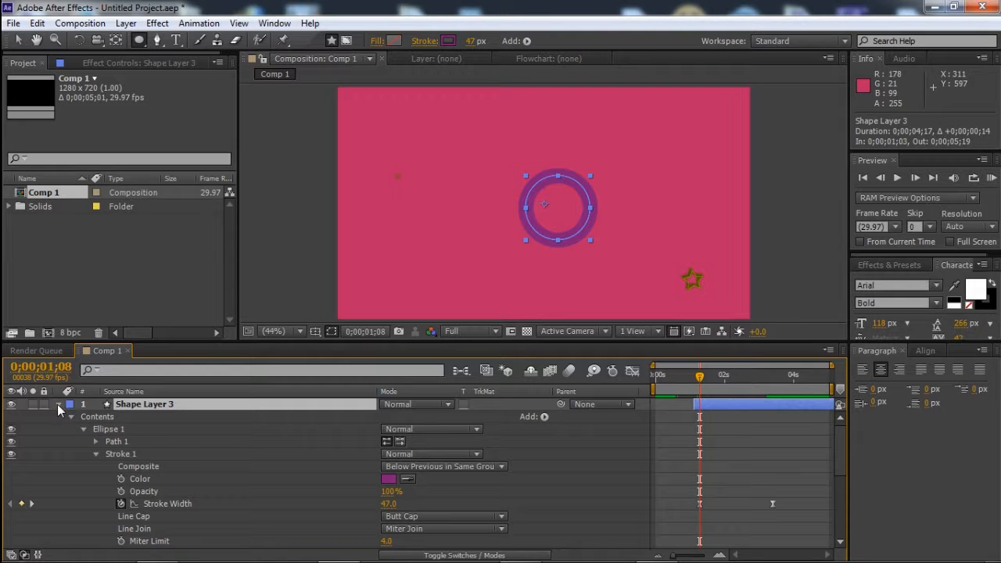
Collapse Ellipse 1's properties and duplicate the Ellipse 1 group within Shape Layer 3
left_click(59, 405)
left_click(59, 406)
left_click(71, 416)
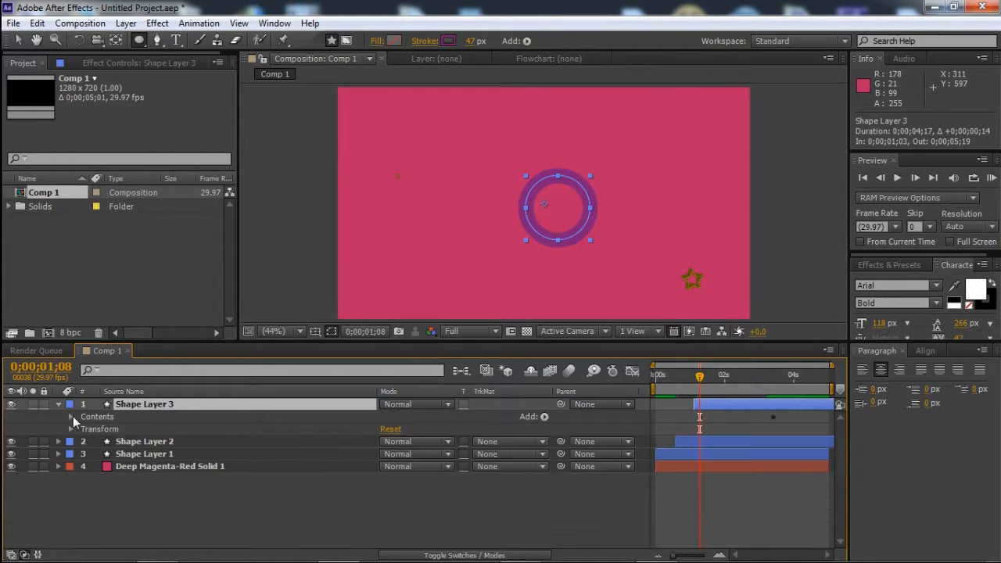
left_click(71, 416)
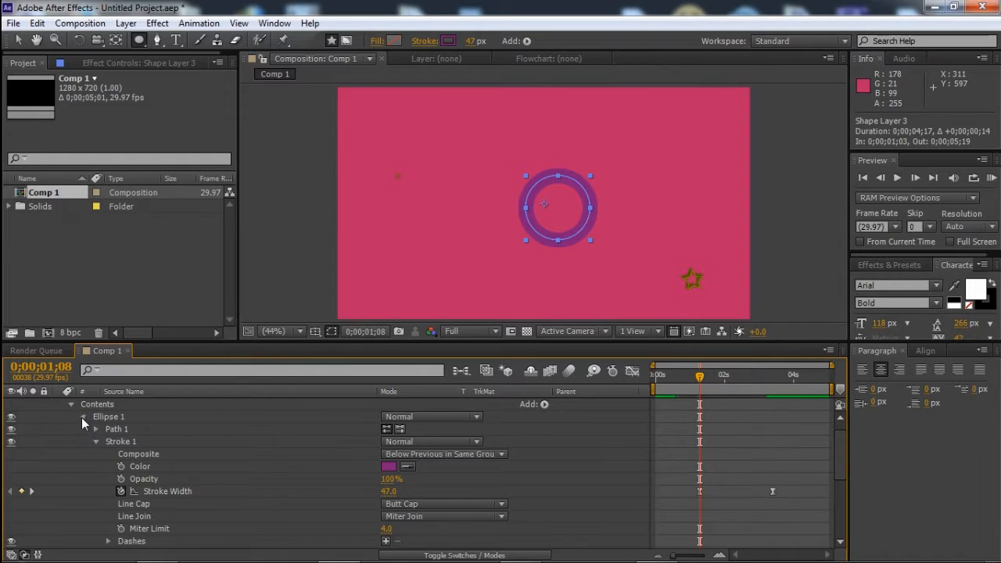
left_click(82, 417)
left_click(111, 432)
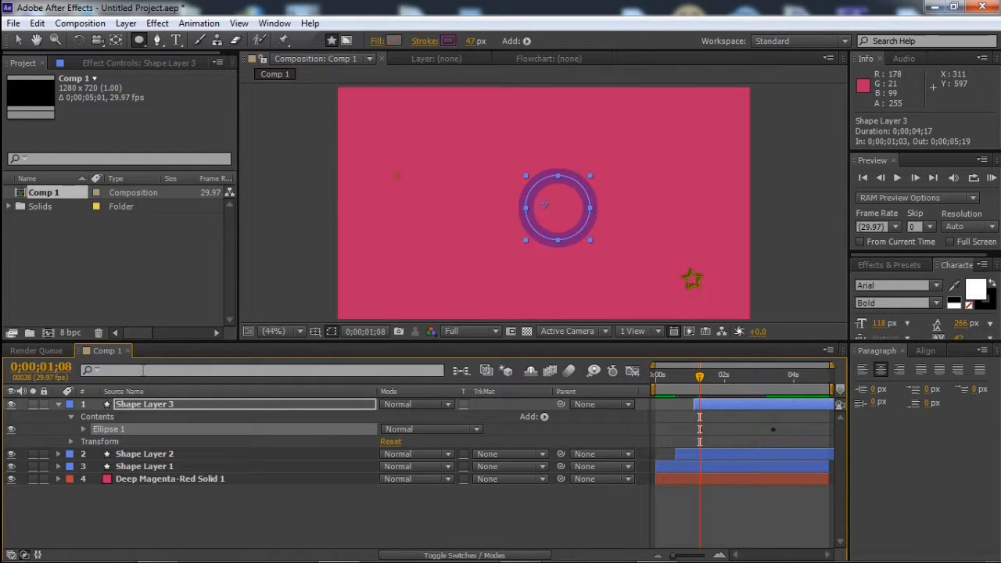
key("ctrl+d")
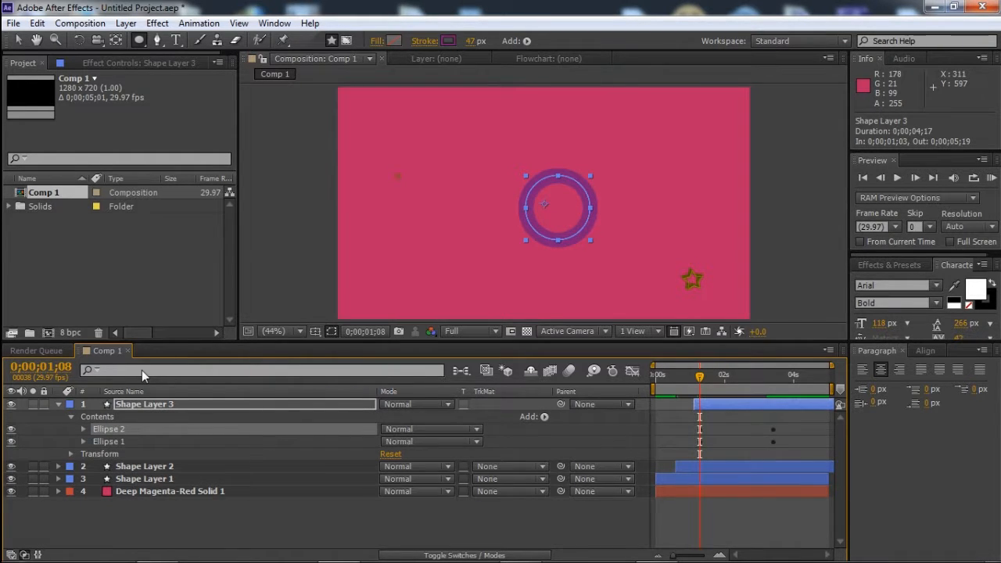
left_click(110, 442)
left_click(545, 417)
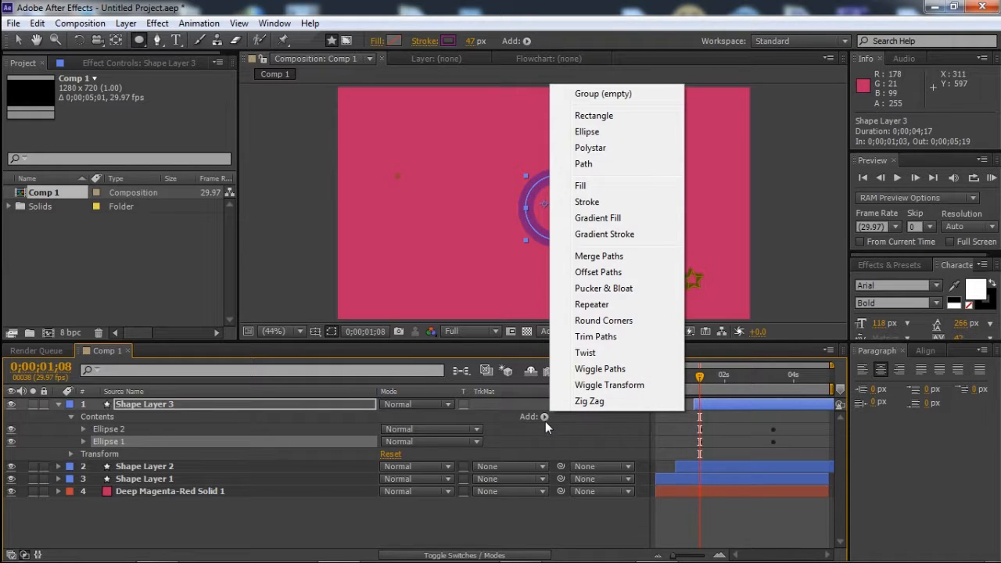
left_click(587, 131)
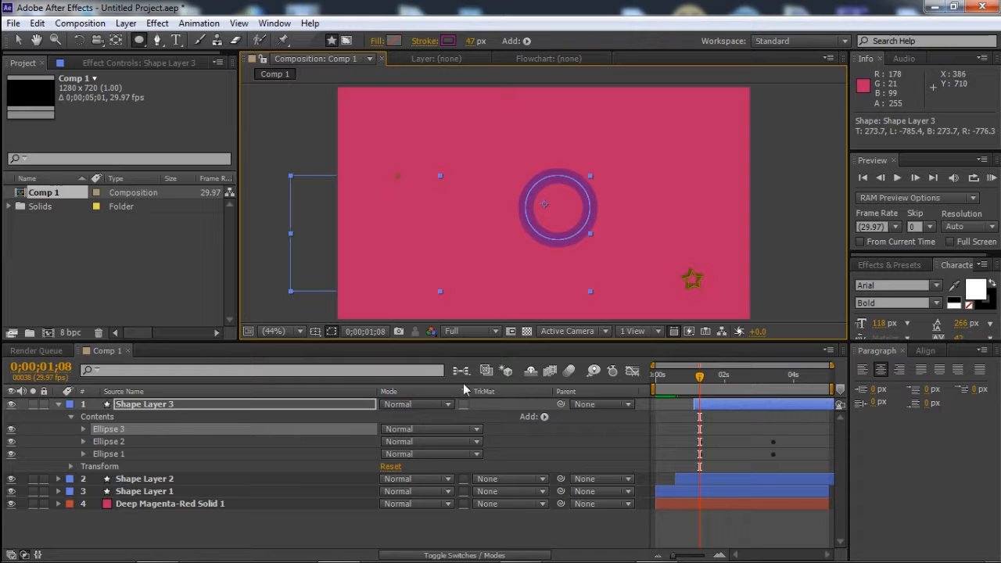
key("ctrl+z")
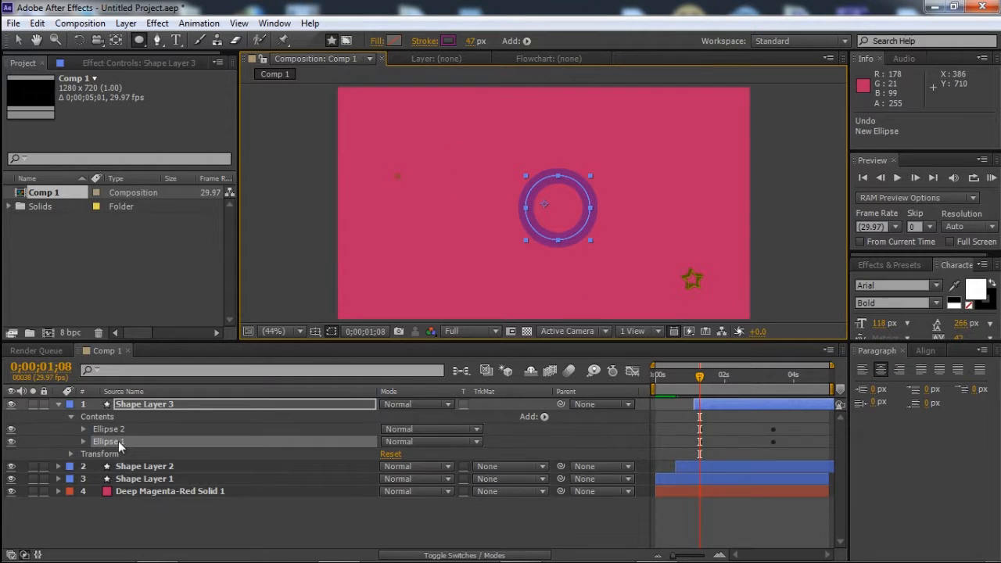
Darken Ellipse 1's stroke to deep purple (RGB 63, 8, 61) and add a Repeater to that group
left_click(448, 40)
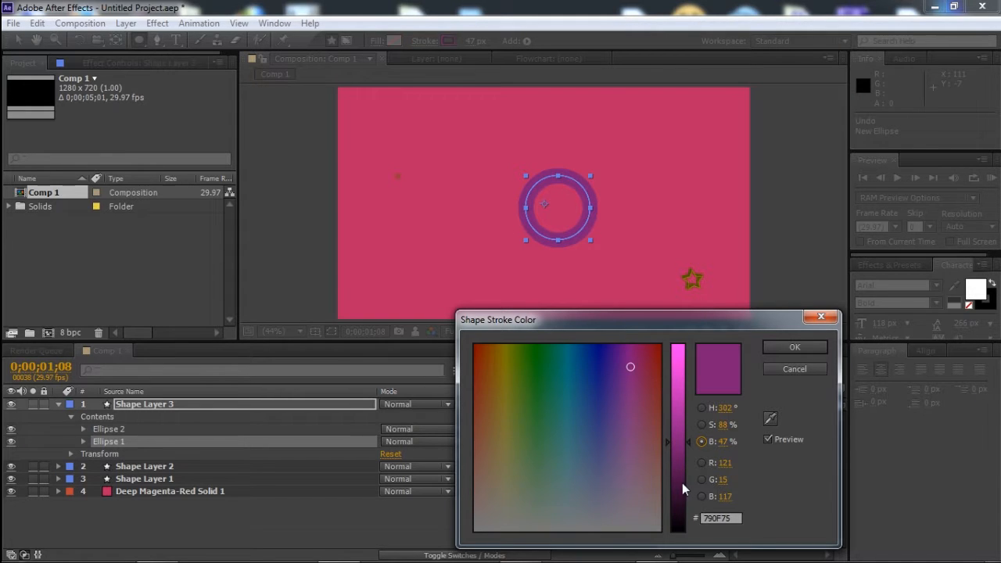
left_click(795, 346)
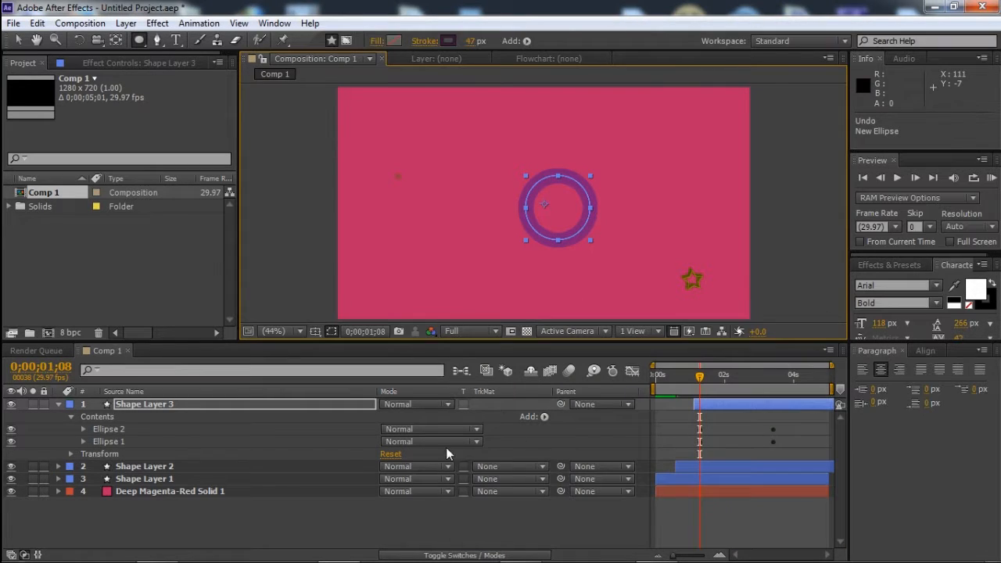
left_click(113, 442)
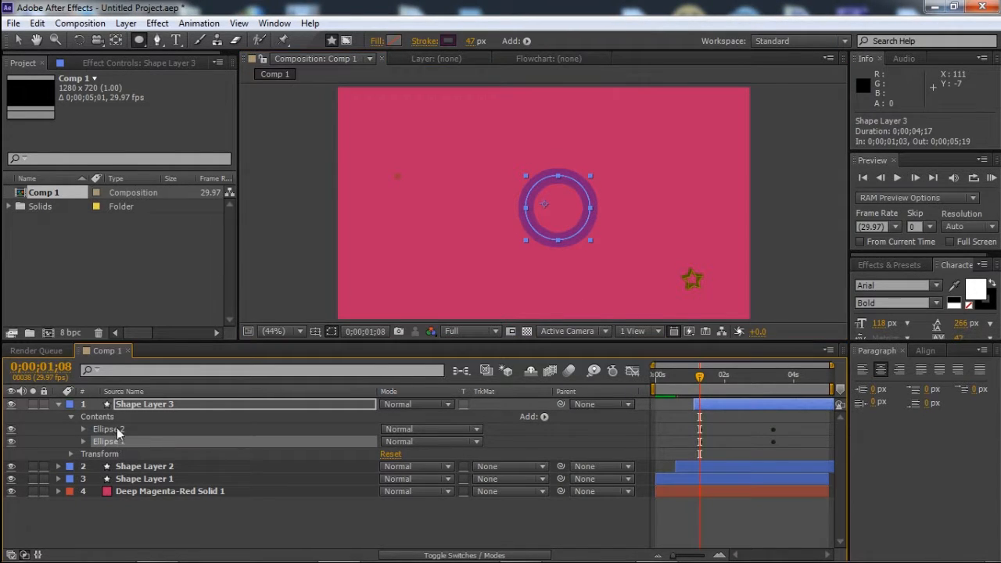
left_click(117, 430)
left_click(118, 442)
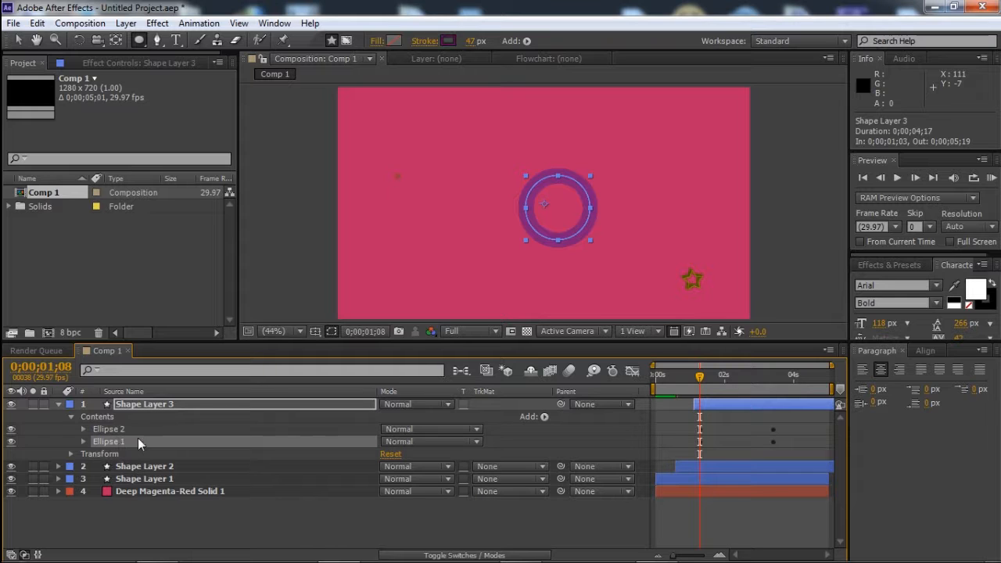
left_click(544, 417)
left_click(596, 304)
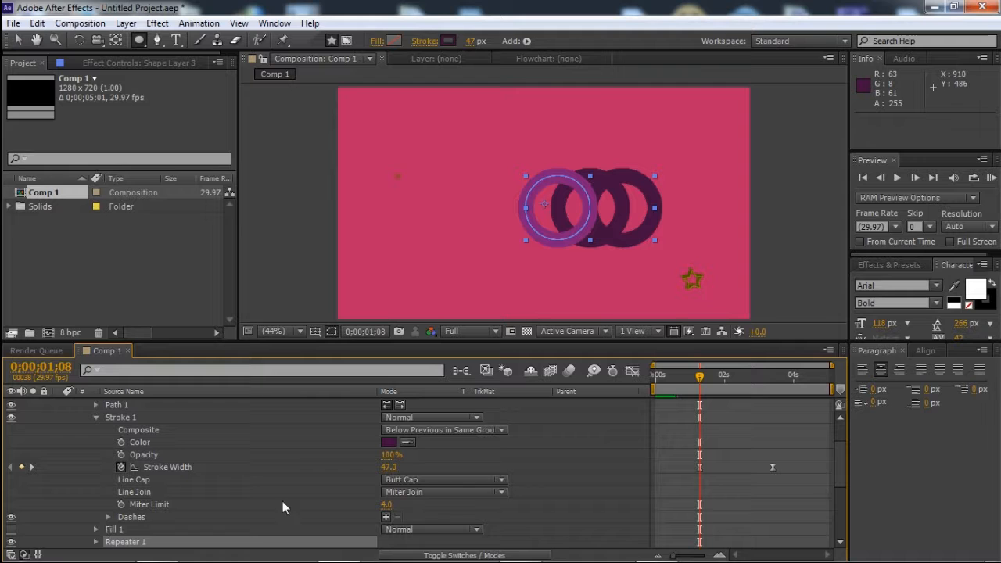
Set the number of copies of Ellipse 1's Repeater to 30
left_click_drag(844, 479, 839, 499)
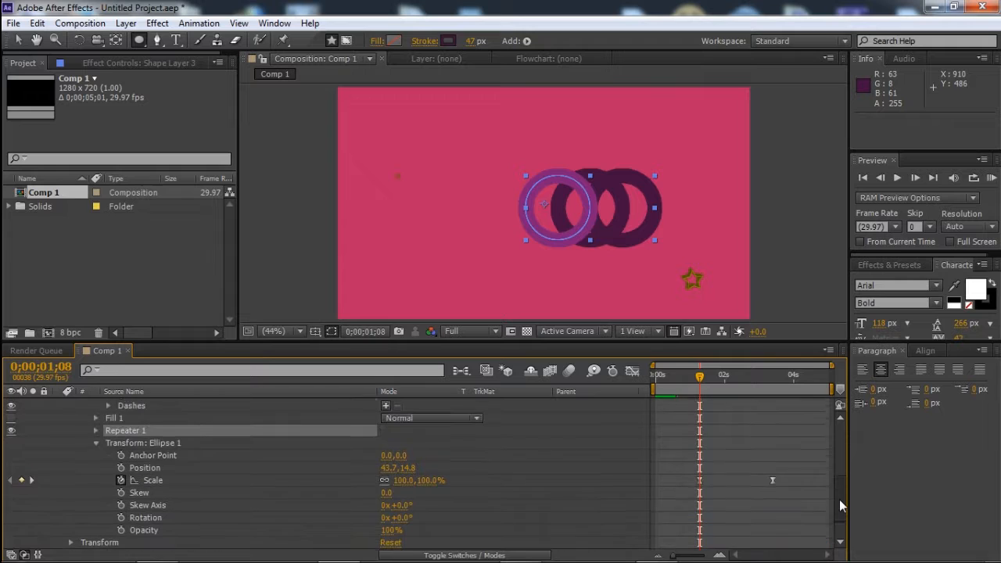
left_click(96, 433)
left_click(386, 445)
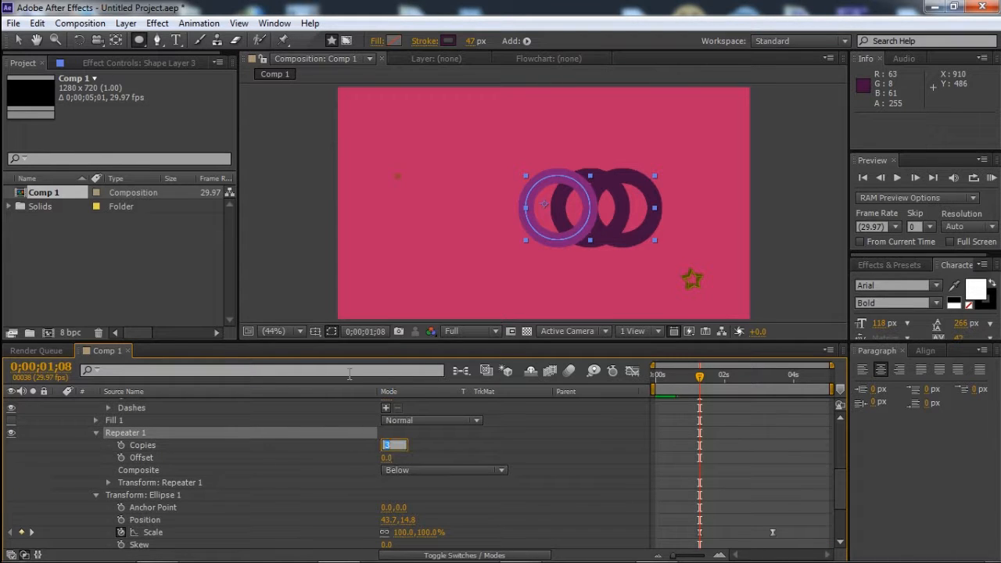
type("30")
key("Return")
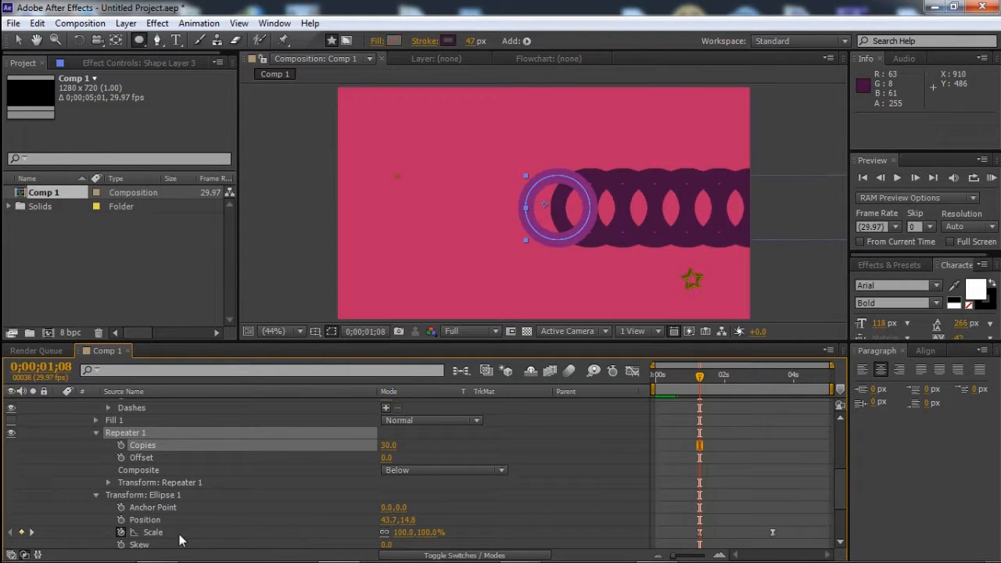
Set the Repeater's transform position to -1, -1 so the copies form an extruded ring
left_click(108, 483)
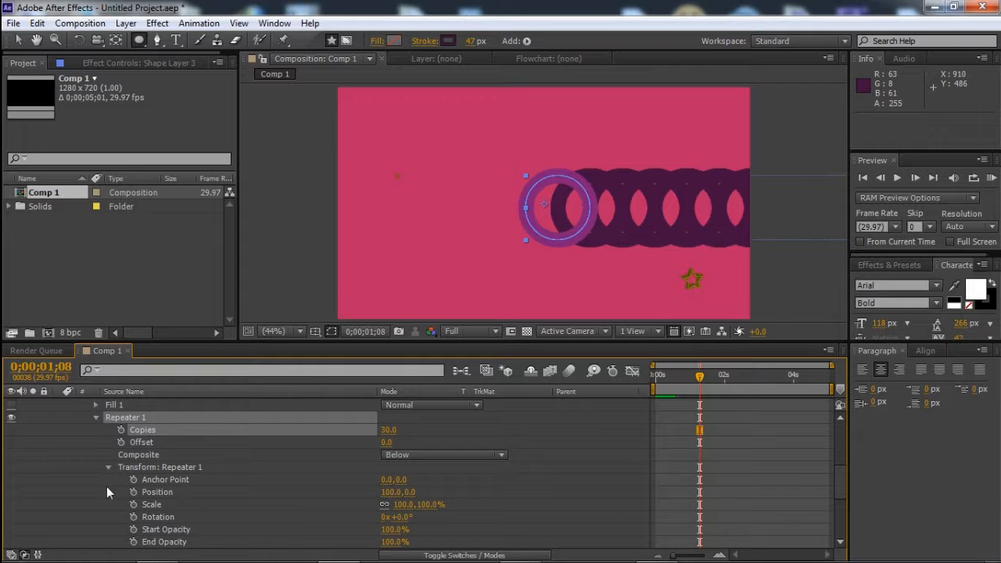
left_click(388, 492)
type("-1")
key("Return")
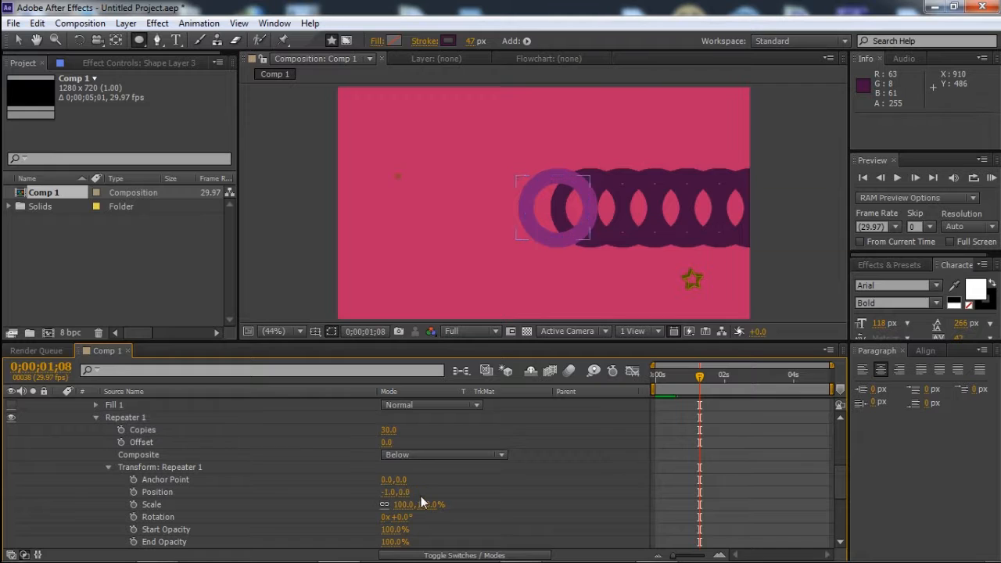
left_click(402, 493)
type("-1")
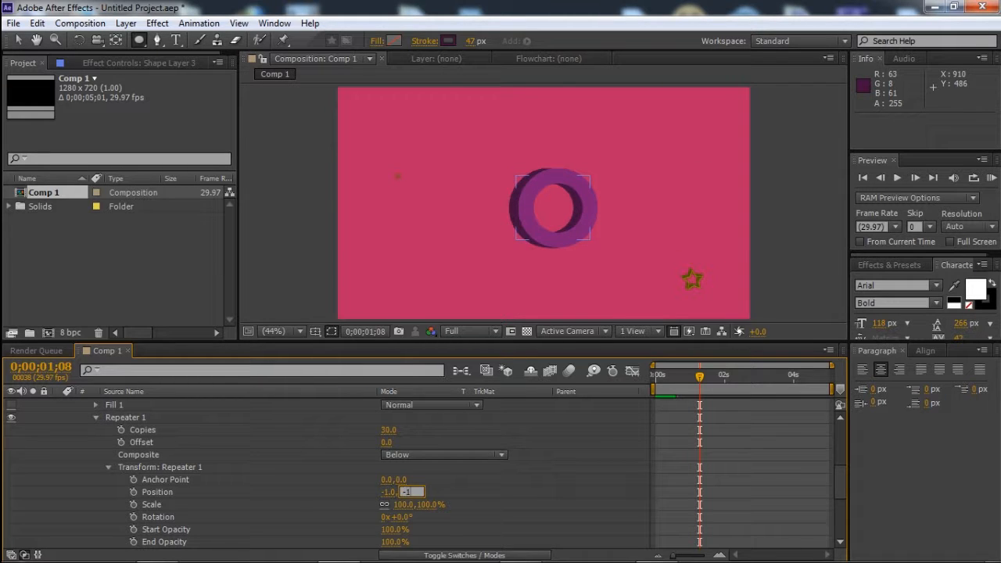
key("Return")
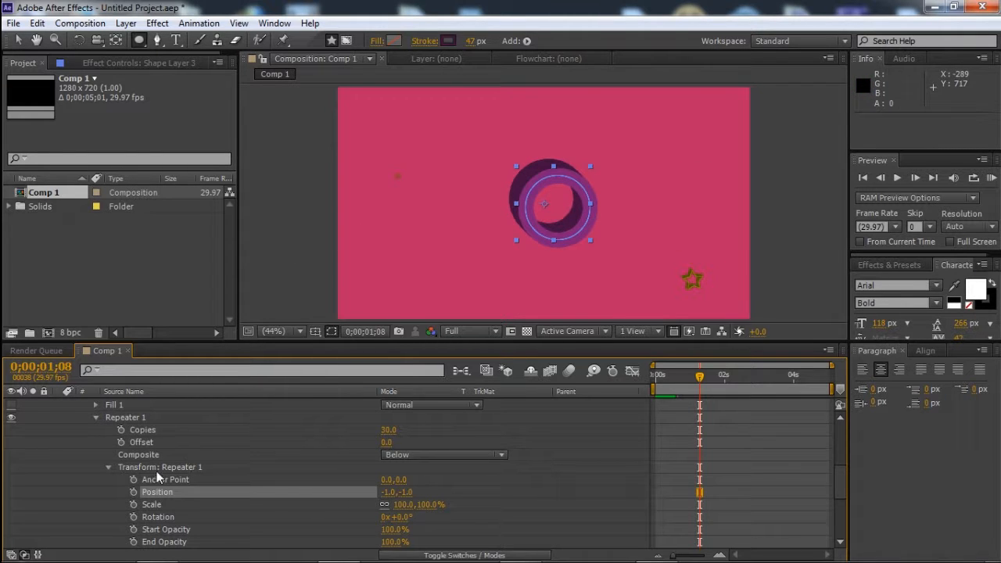
Collapse Shape Layer 3's properties and play a RAM preview of the composition
left_click_drag(840, 482, 840, 412)
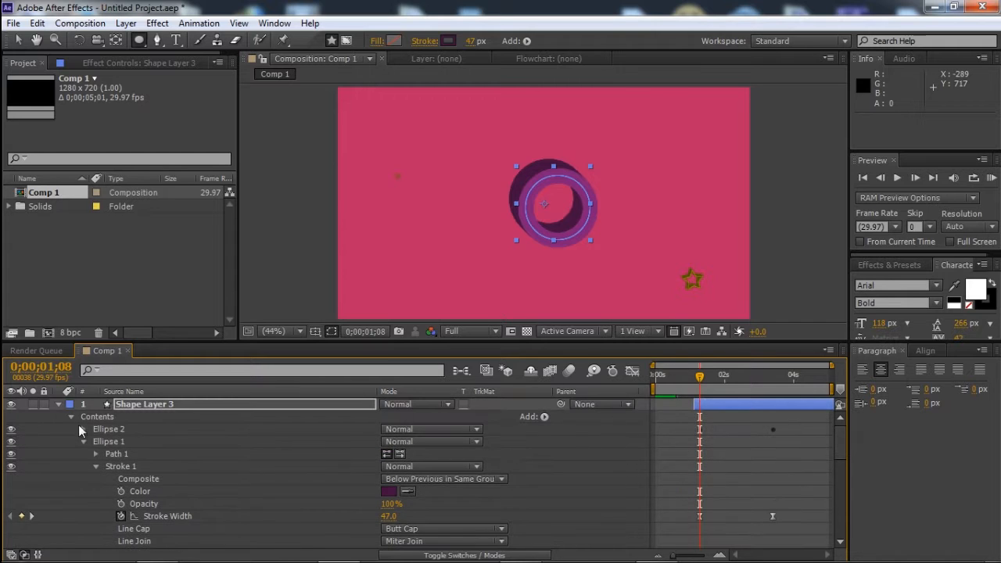
left_click(58, 404)
key("KP_0")
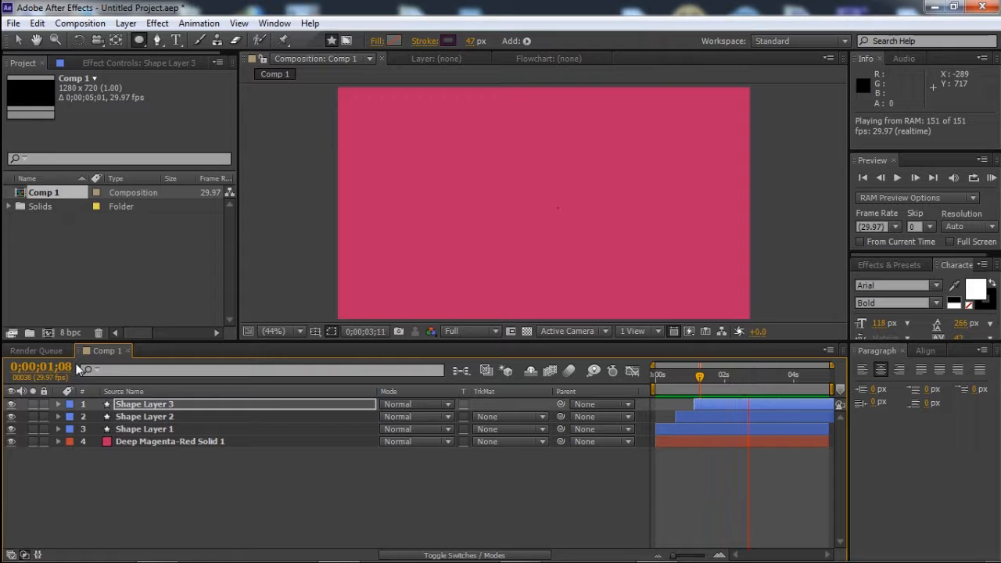
key("space")
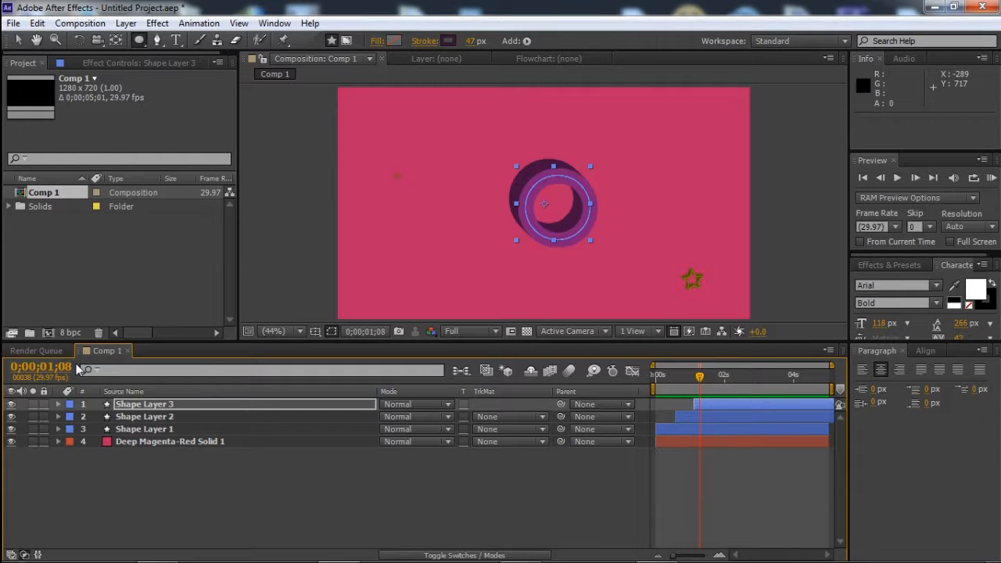
Shift Shape Layer 3 earlier in time to start at 0;00;00;21 and preview the composition
left_click(721, 411)
left_click_drag(721, 411, 707, 411)
key("space")
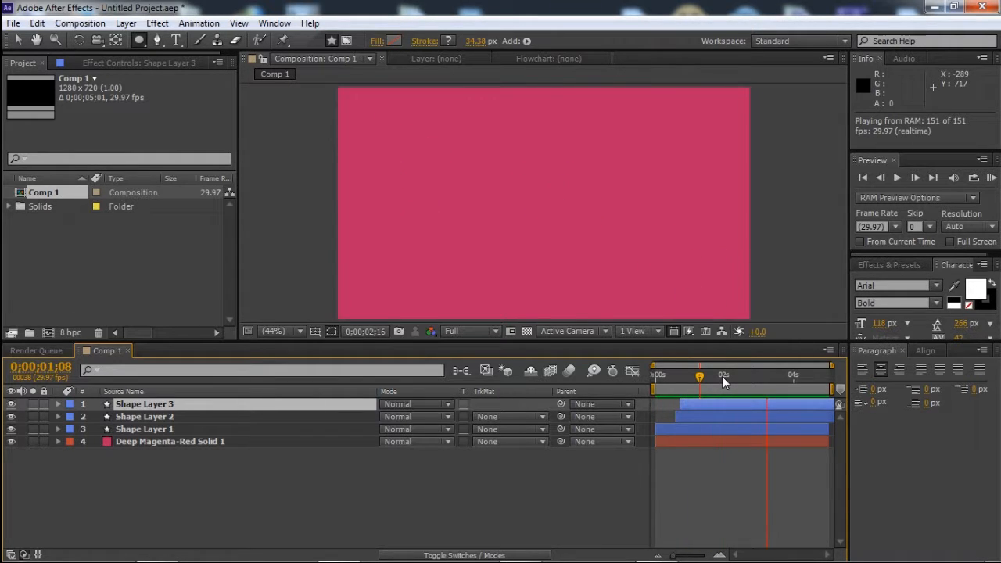
key("space")
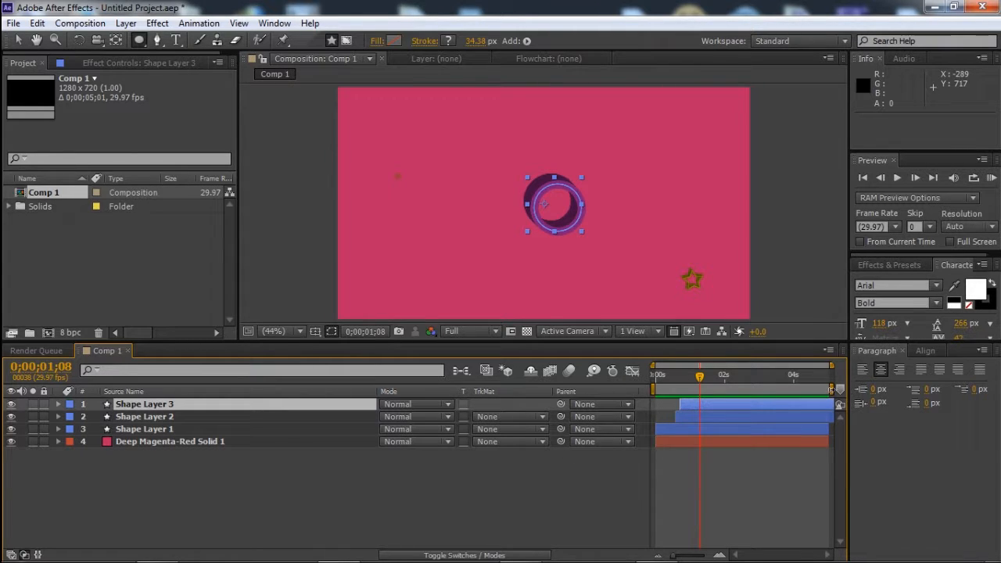
Duplicate Shape Layer 3 and move the copy to the lower-left of the frame, at about 297, 539
left_click(749, 406)
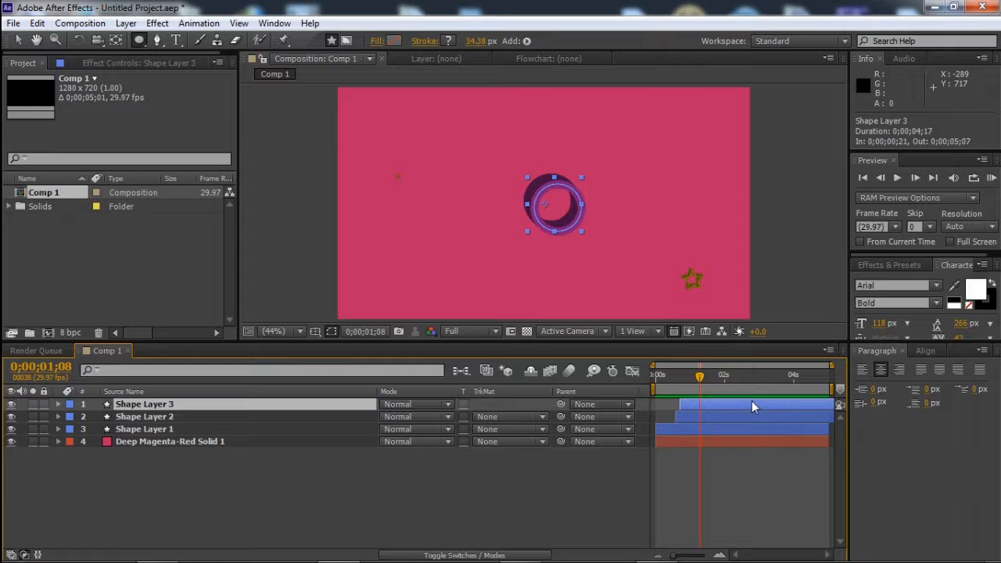
key("ctrl+d")
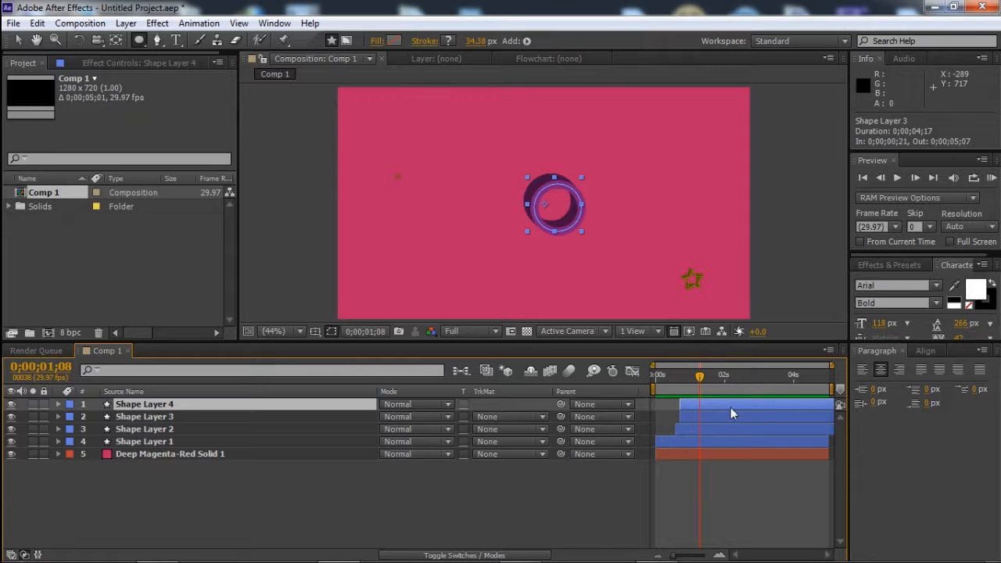
left_click(19, 40)
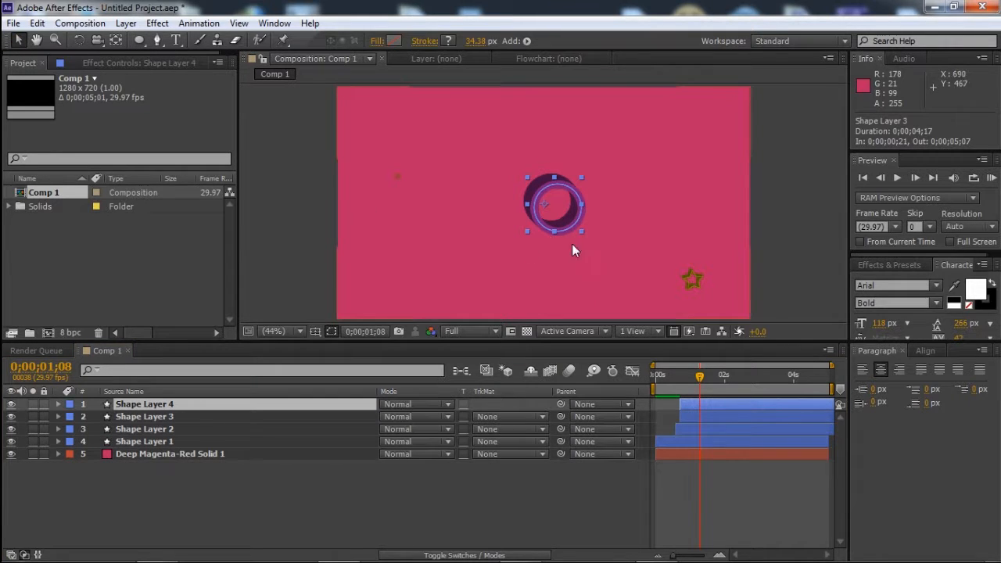
left_click_drag(543, 221, 426, 283)
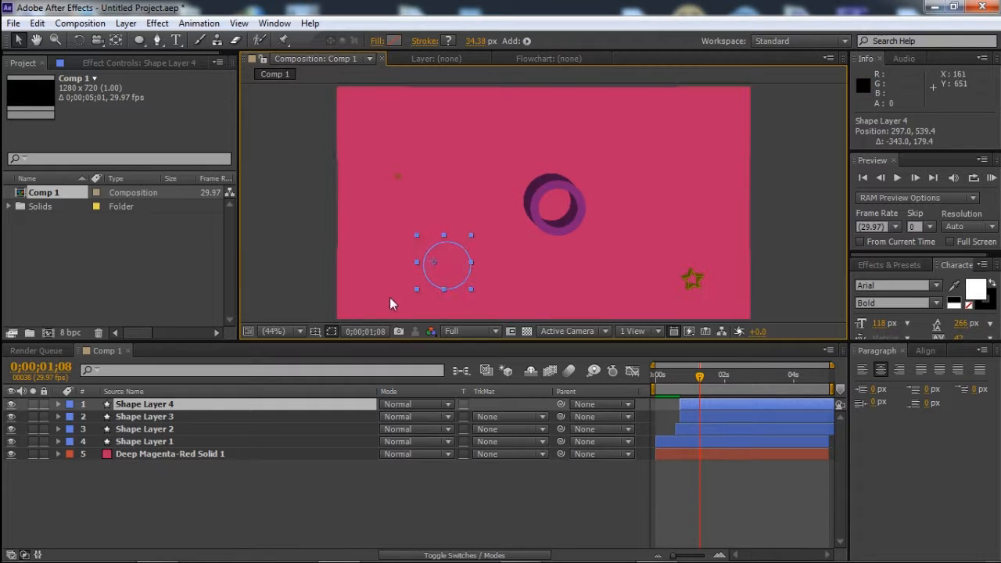
Set Shape Layer 4's scale to 122% and collapse its properties
left_click(158, 407)
key("s")
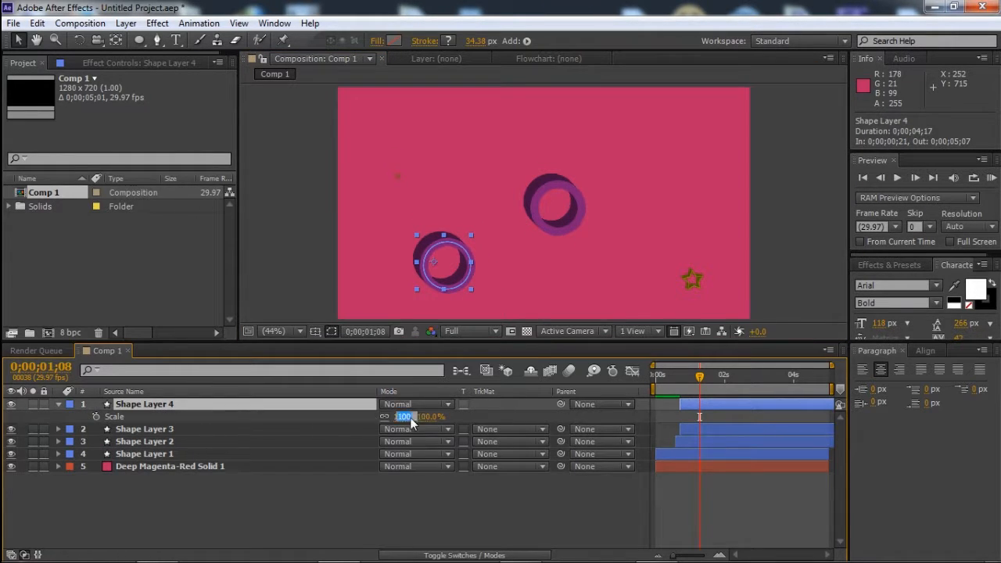
left_click(436, 416)
left_click(402, 418)
left_click(431, 417)
left_click(431, 417)
type("122")
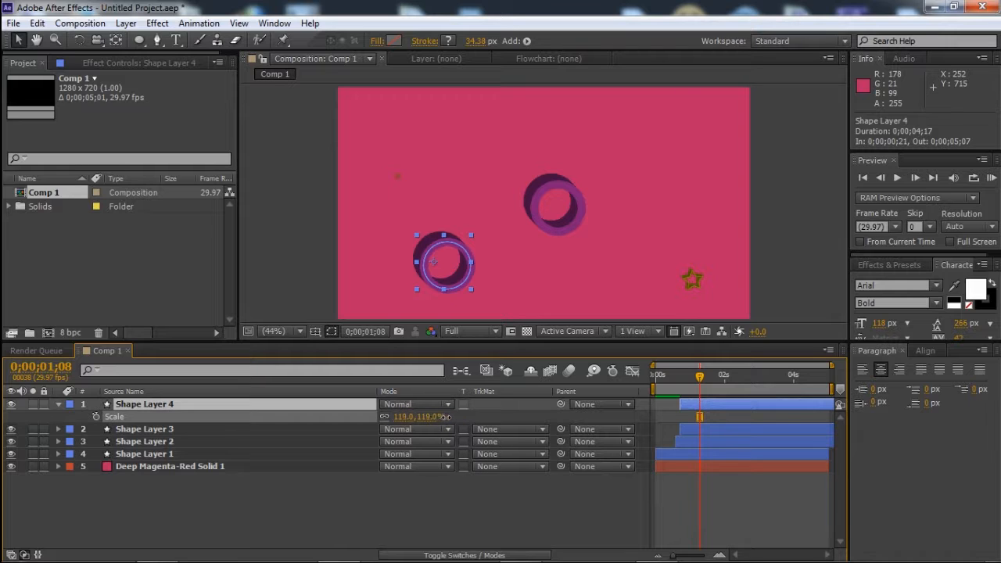
key("Return")
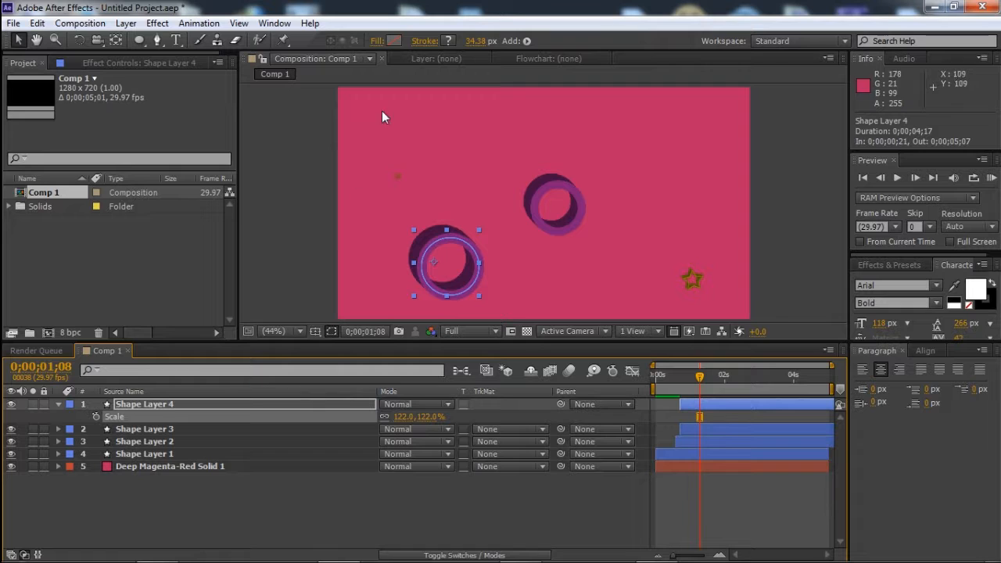
left_click(57, 404)
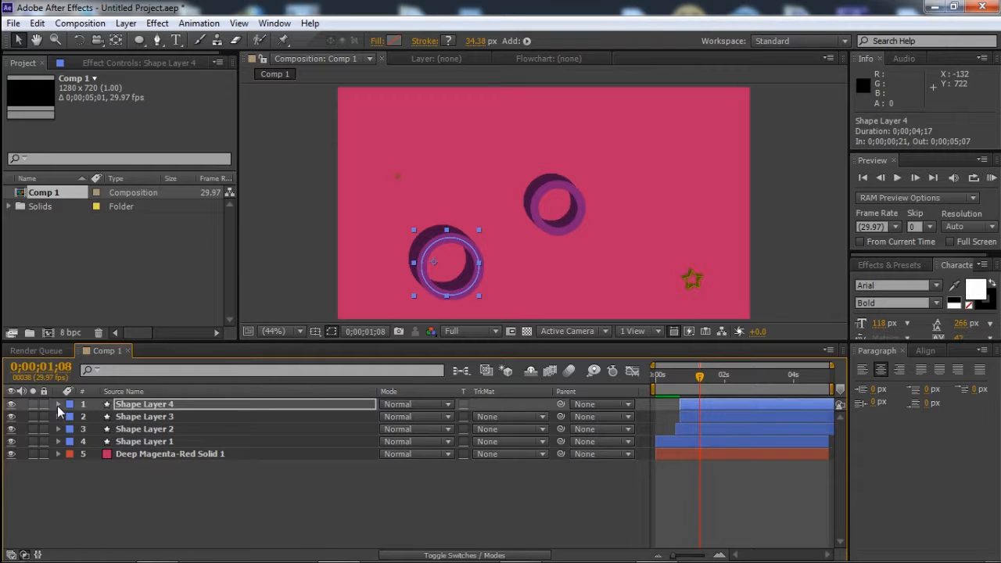
Change the stroke color of Ellipse 2 in Shape Layer 4 to green (287922)
left_click(58, 405)
left_click(70, 416)
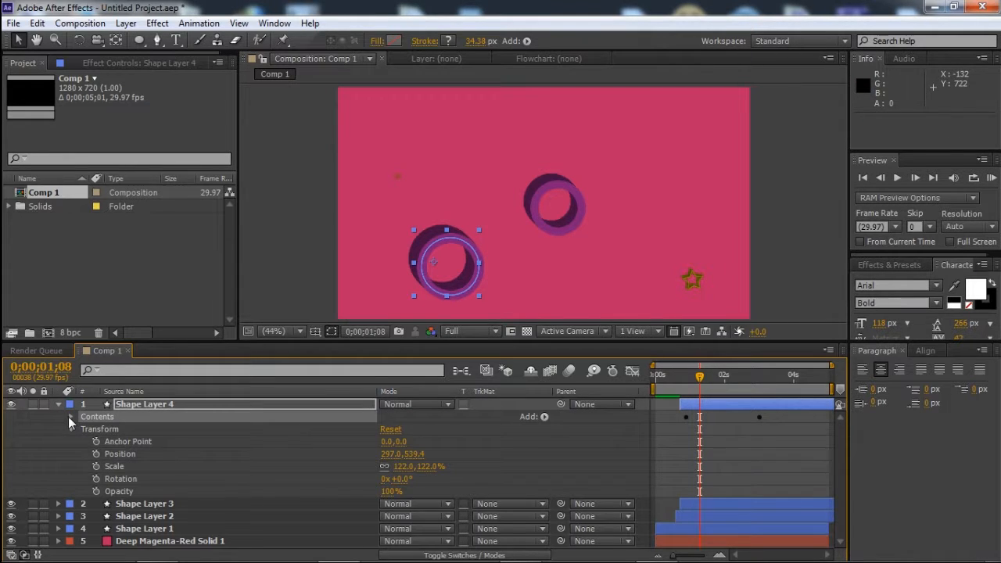
left_click(87, 430)
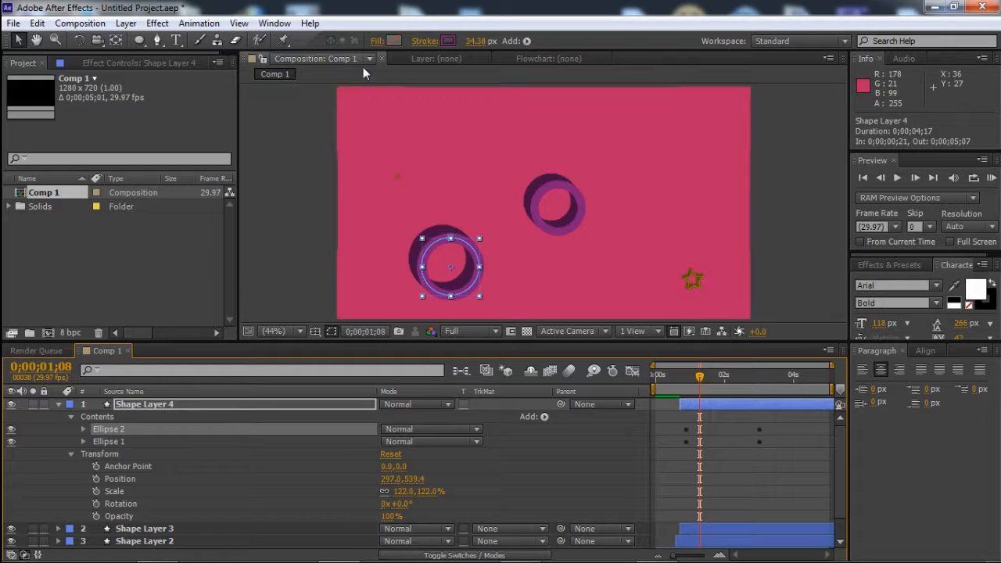
left_click(451, 42)
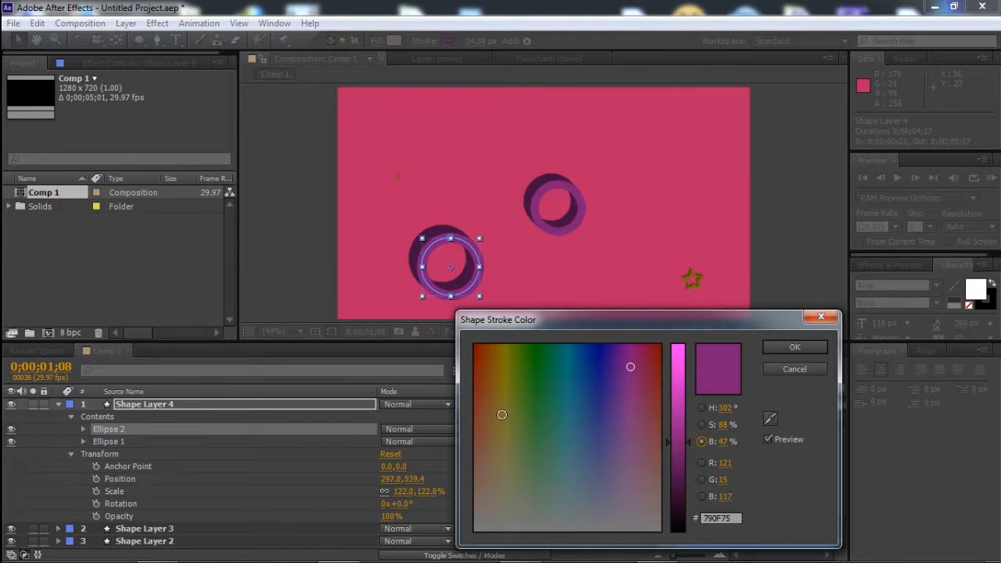
left_click(538, 394)
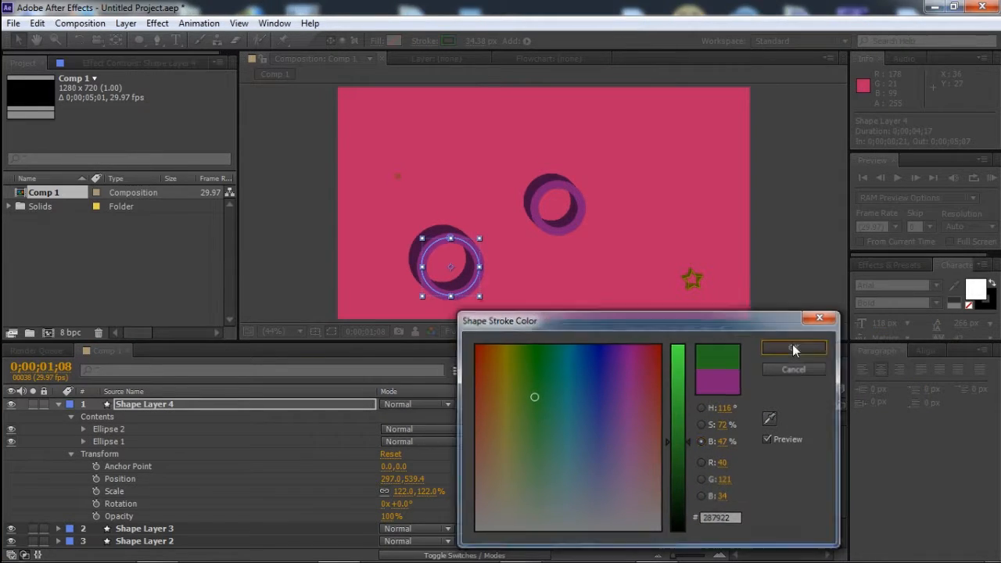
left_click(793, 346)
Recolor Ellipse 1's stroke in Shape Layer 4 with the green sampled from the front ring, darkened to a deeper shade
left_click(118, 441)
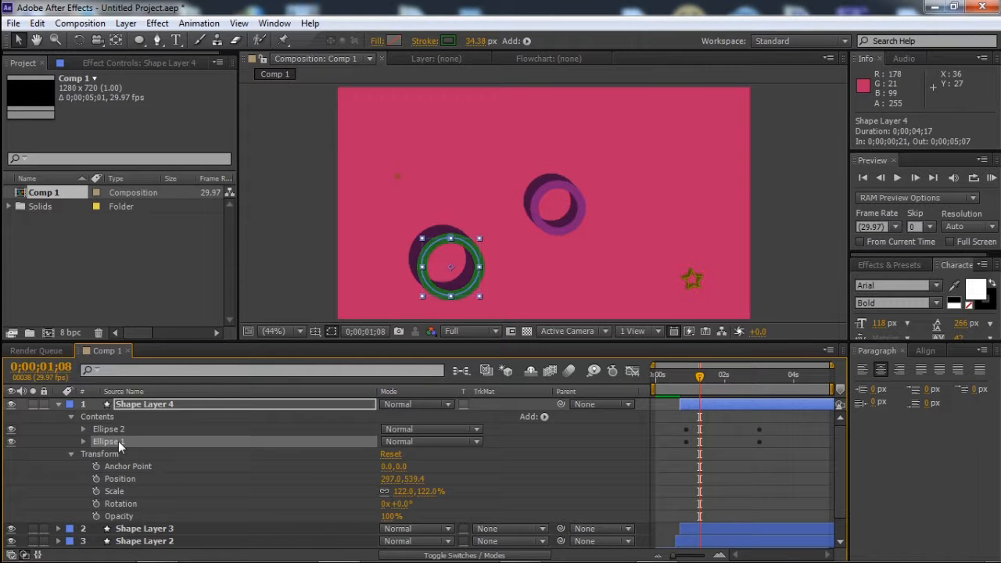
left_click(445, 40)
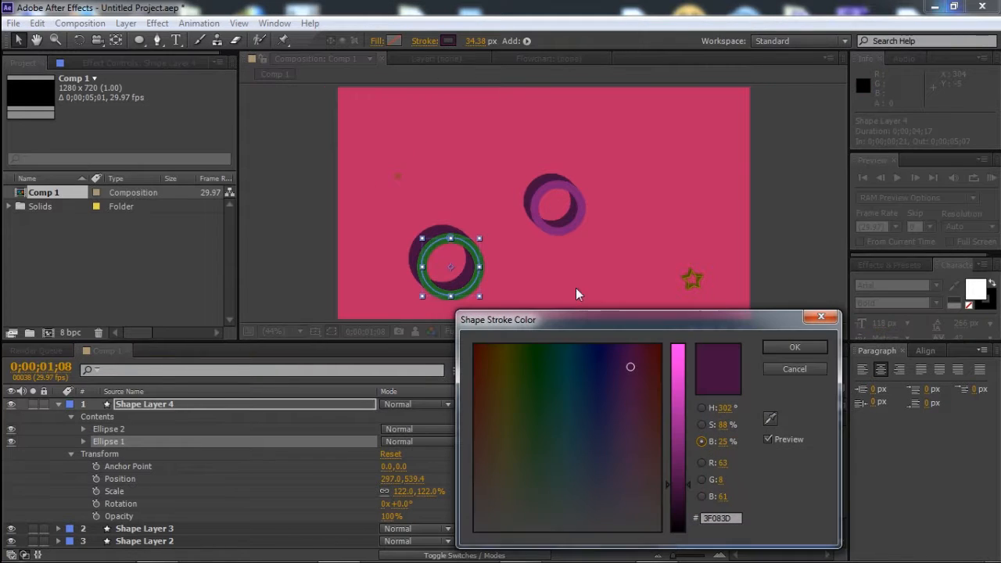
left_click(771, 421)
left_click(448, 287)
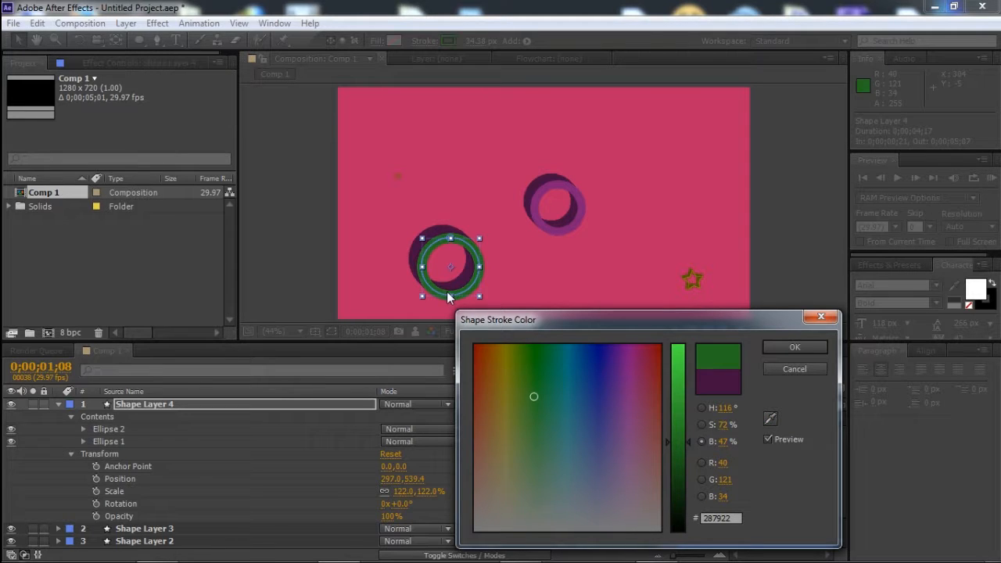
left_click_drag(690, 441, 689, 478)
left_click(792, 347)
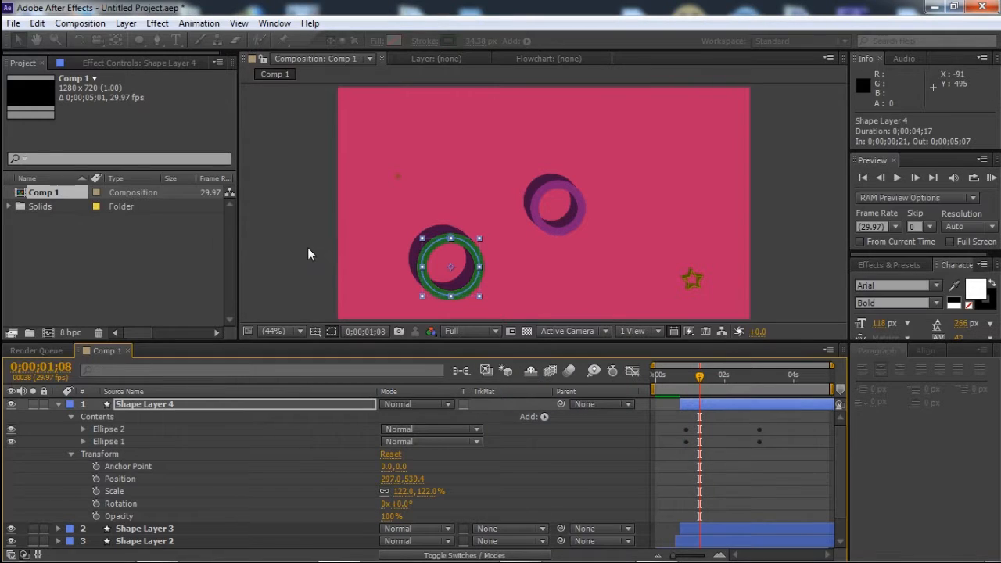
Play a RAM preview of the composition with both rings, and collapse Shape Layer 4's properties
left_click(284, 267)
key("KP_0")
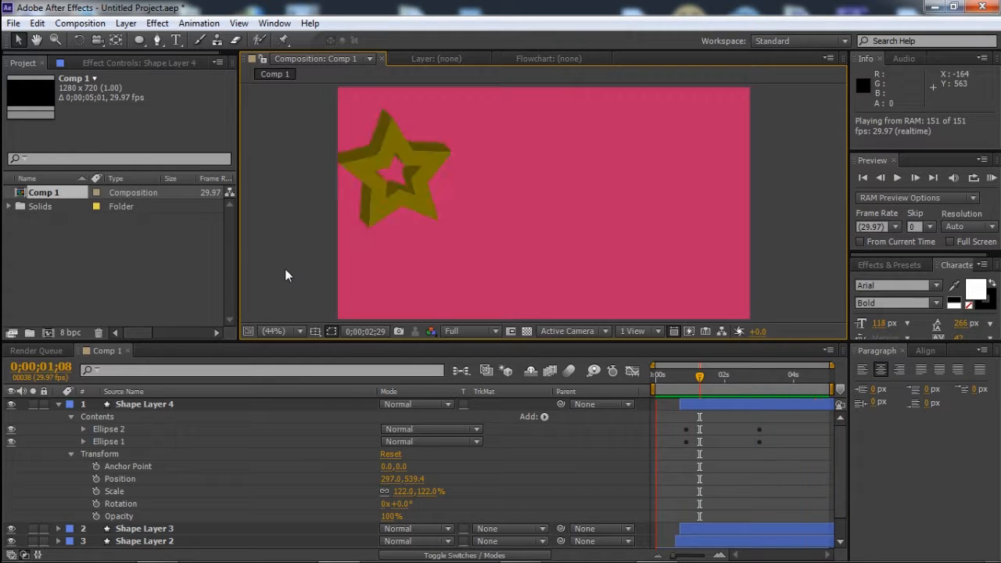
key("space")
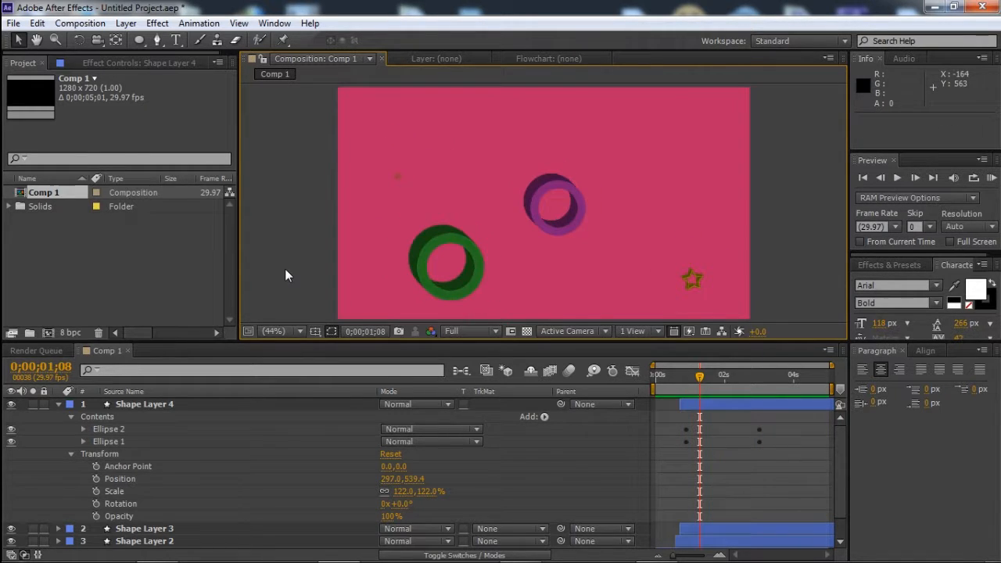
left_click(58, 405)
left_click(71, 420)
Create a new text layer reading MOTION
right_click(153, 498)
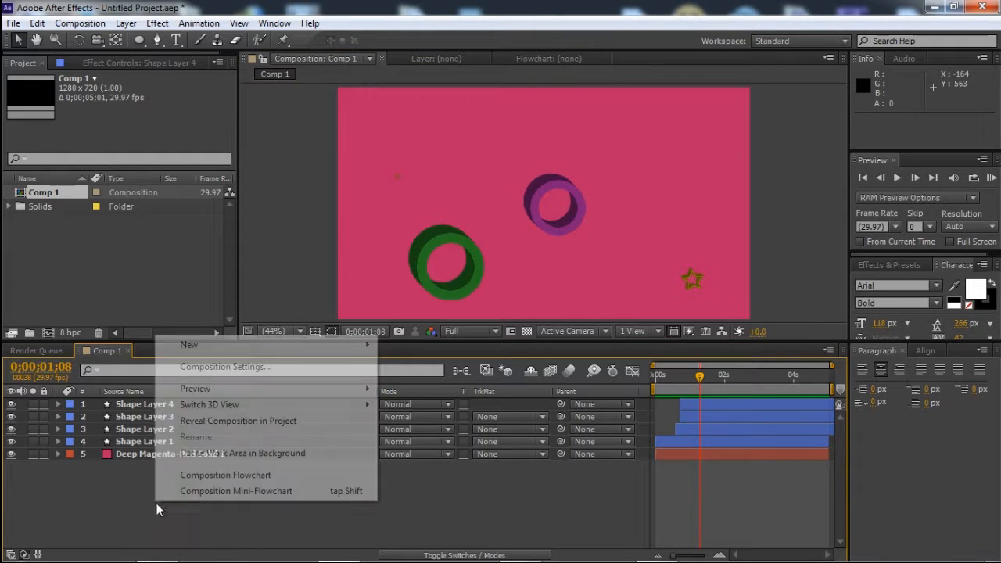
mouse_move(333, 353)
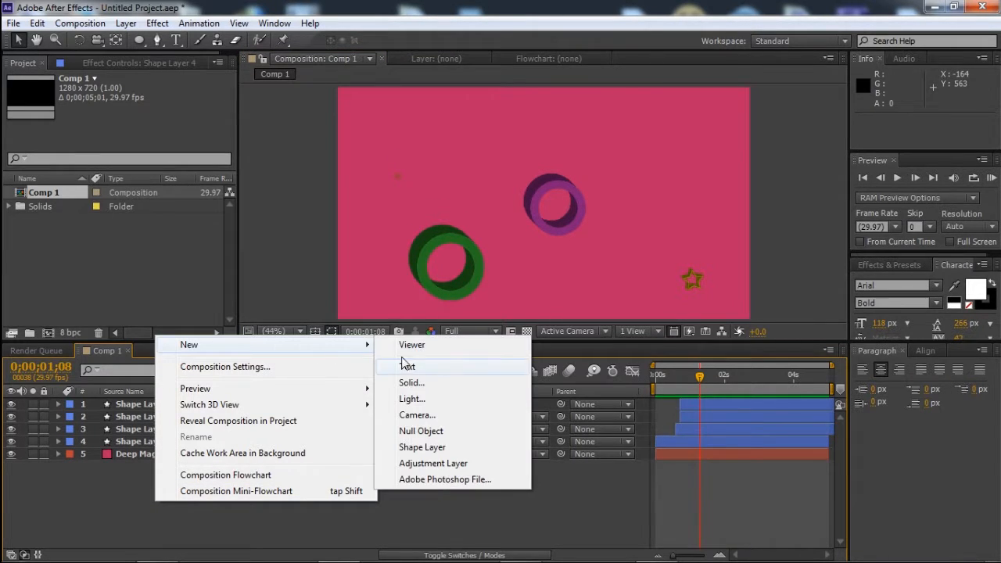
left_click(428, 366)
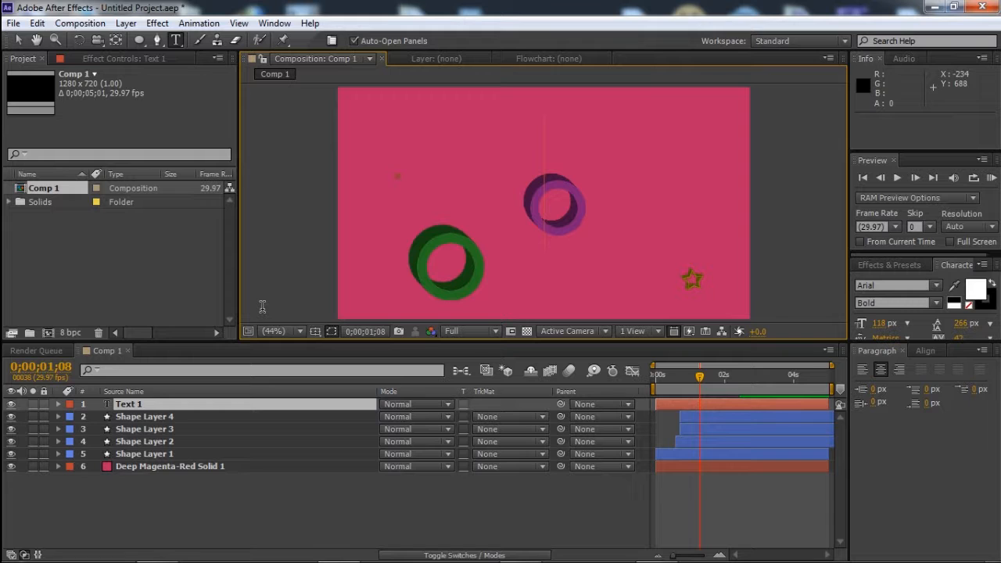
type("MOTION")
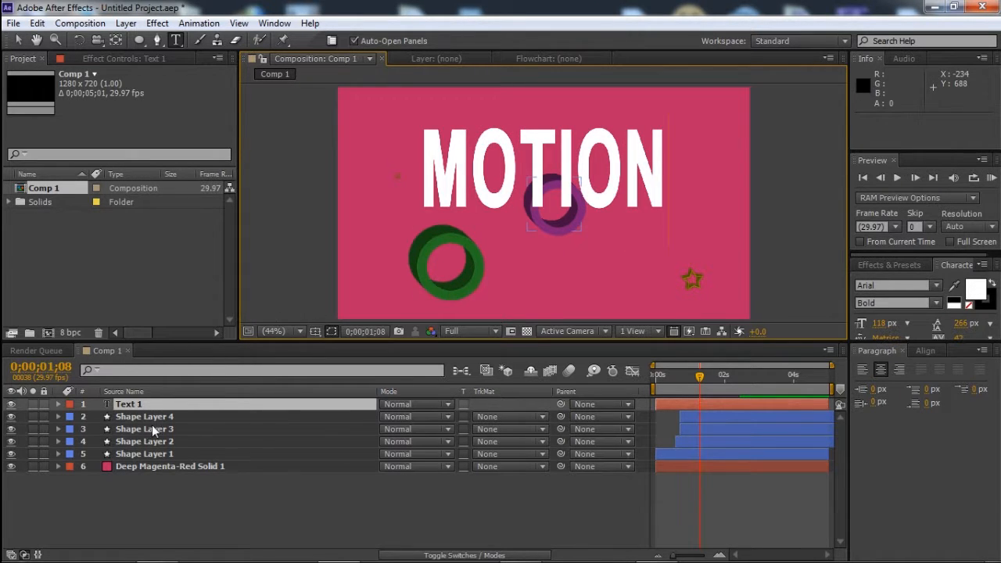
Center the MOTION text layer horizontally and vertically in the composition
left_click(925, 352)
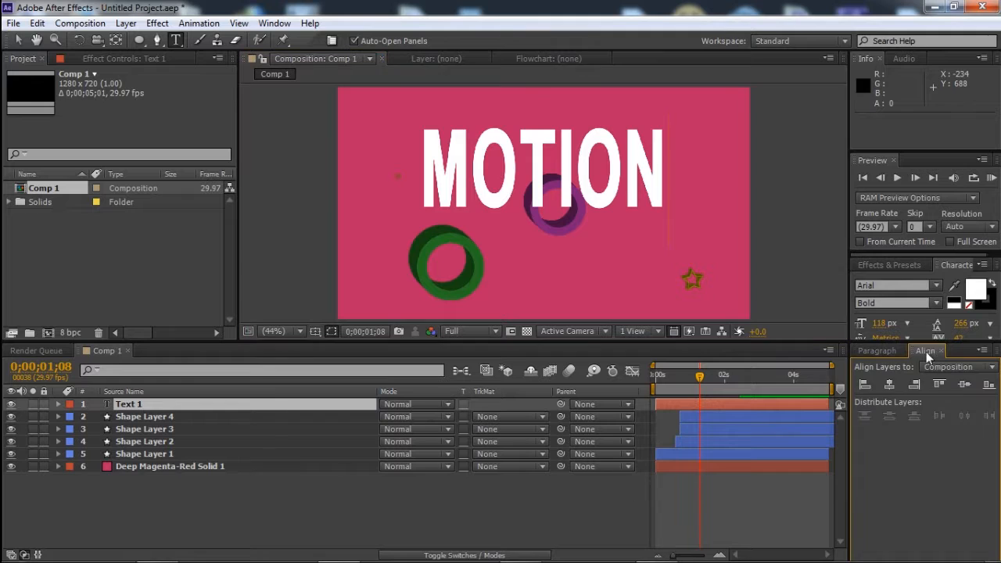
left_click(889, 385)
left_click(965, 385)
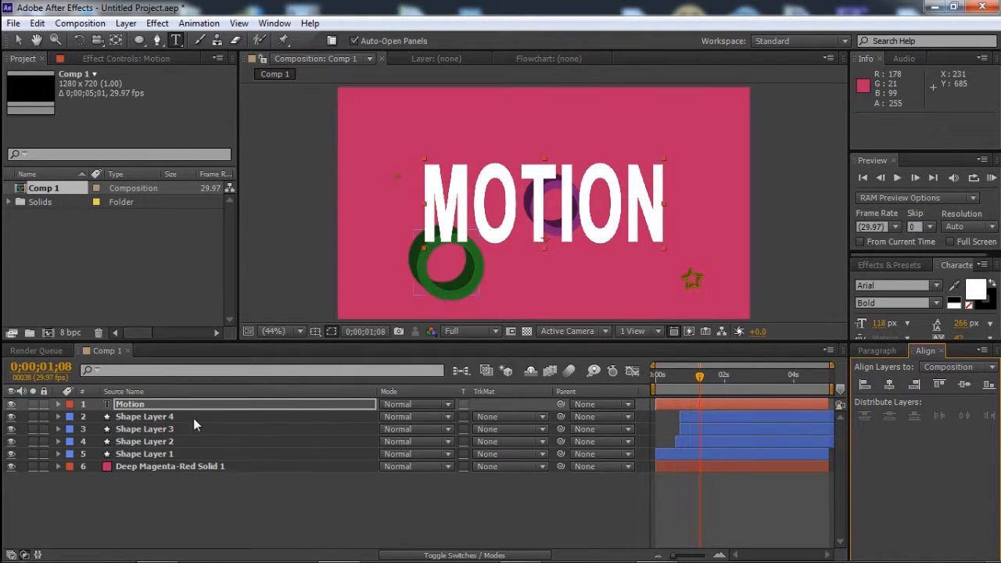
Find the wiggle presets and apply Wiggle - position to the Motion text layer
left_click(173, 404)
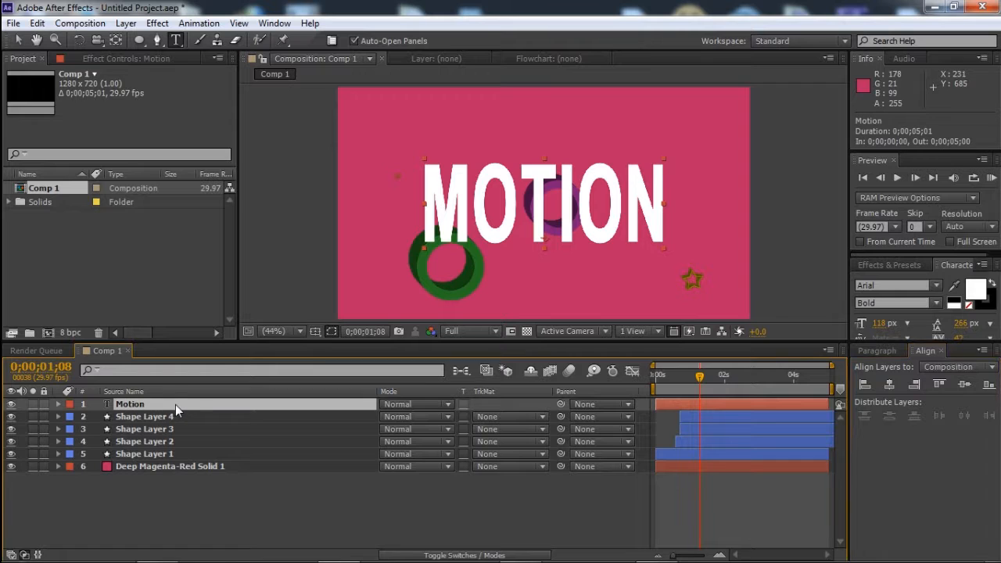
left_click(57, 405)
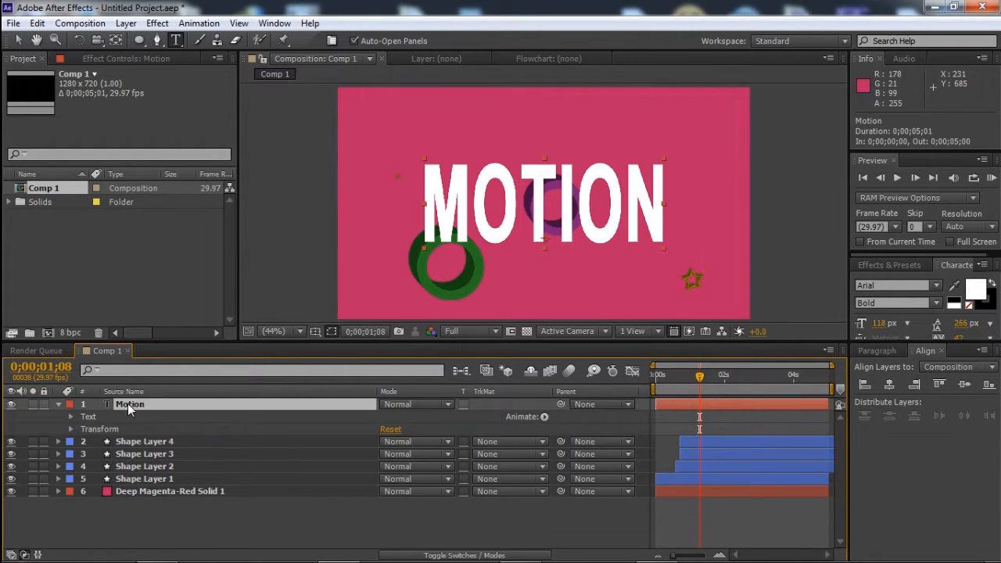
left_click(58, 404)
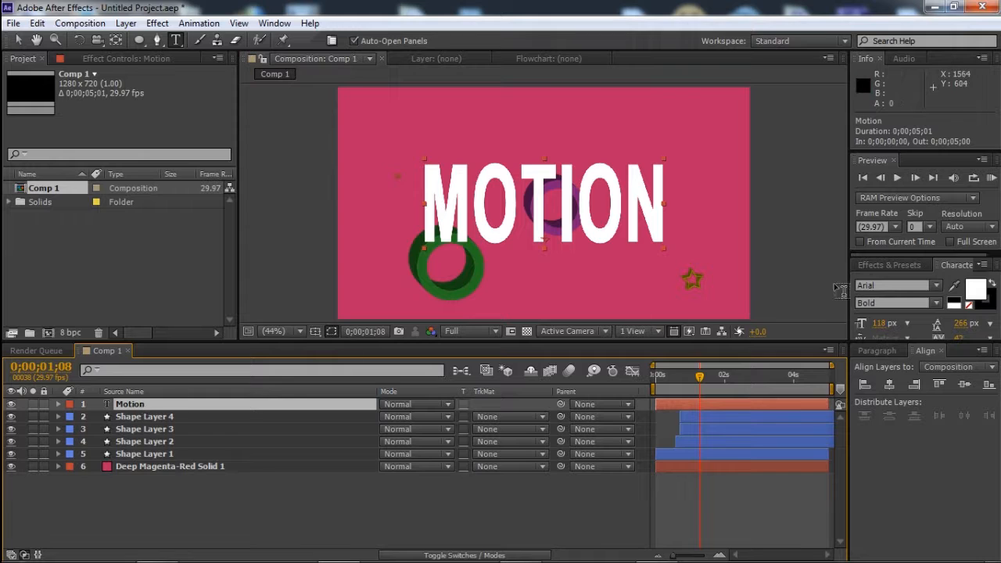
left_click(889, 266)
left_click(893, 282)
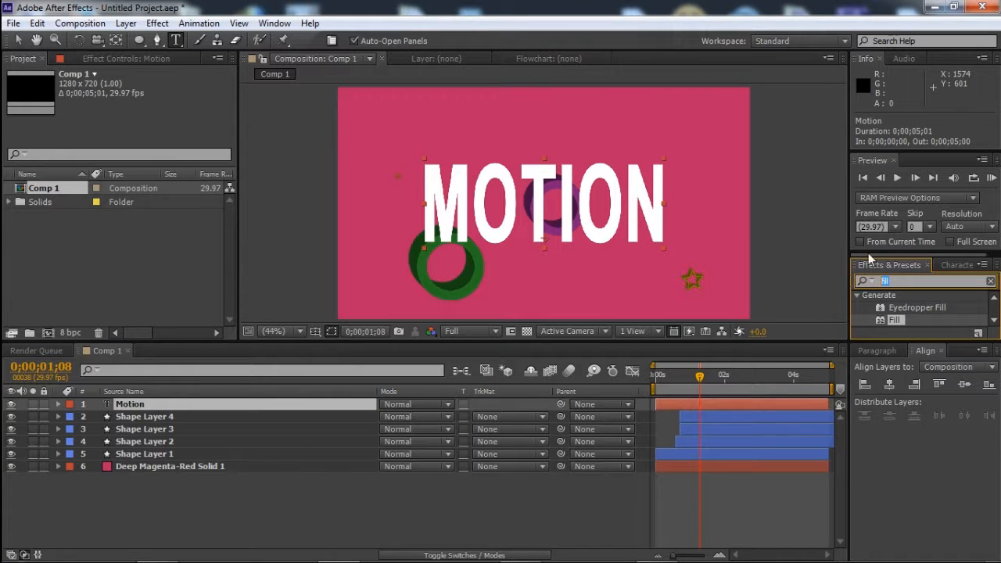
type("wiggle")
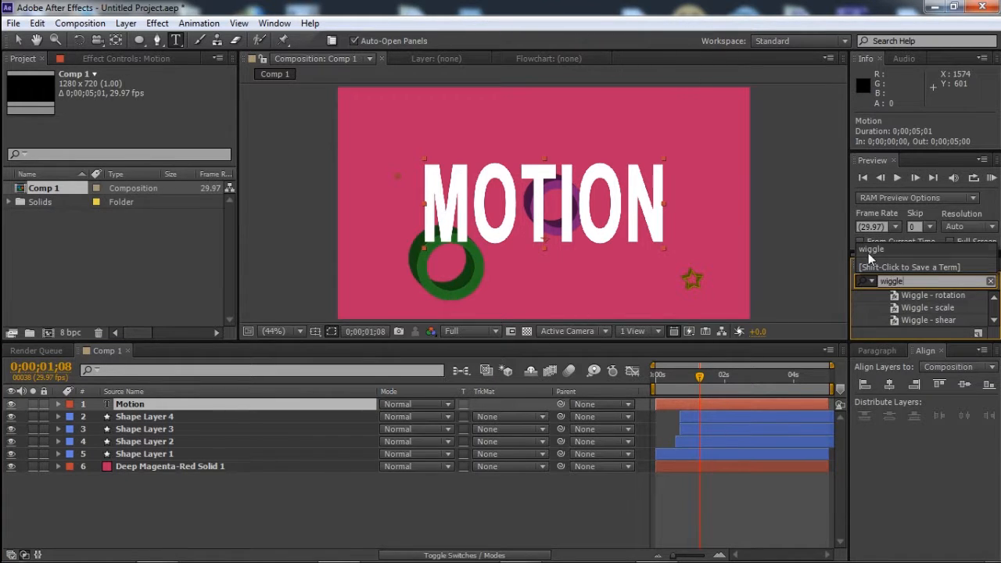
left_click(992, 298)
left_click(993, 298)
left_click(993, 298)
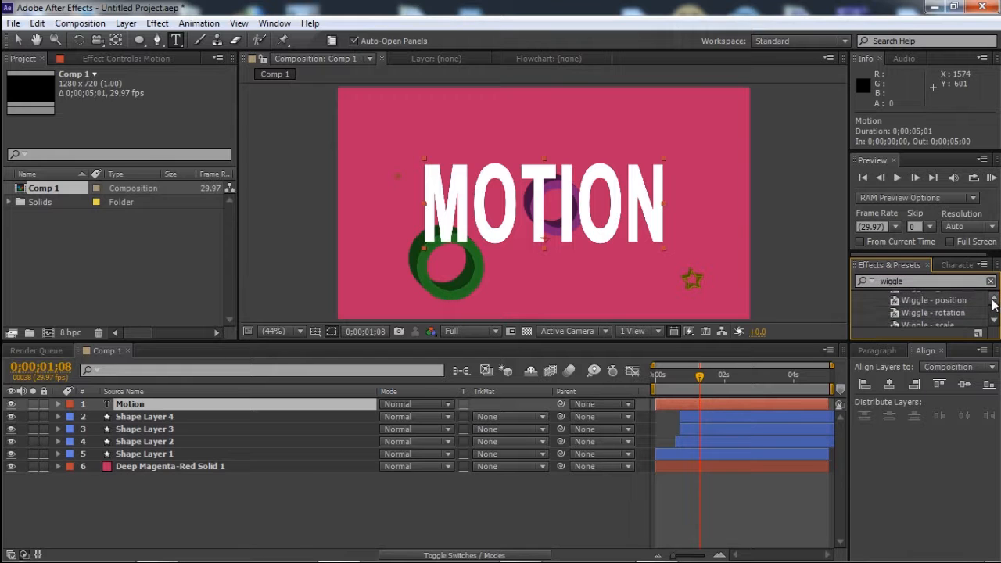
left_click(957, 300)
double_click(957, 301)
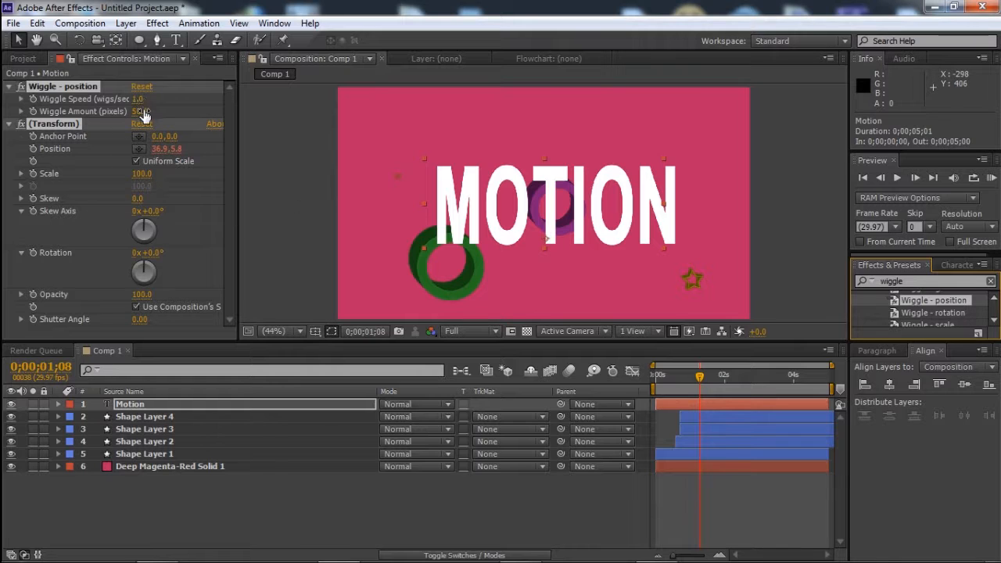
Set the text's Wiggle Amount to 25 pixels and Wiggle Speed to 4, and play a RAM preview
mouse_move(139, 116)
left_mouse_down()
mouse_move(125, 114)
mouse_move(141, 106)
left_mouse_up()
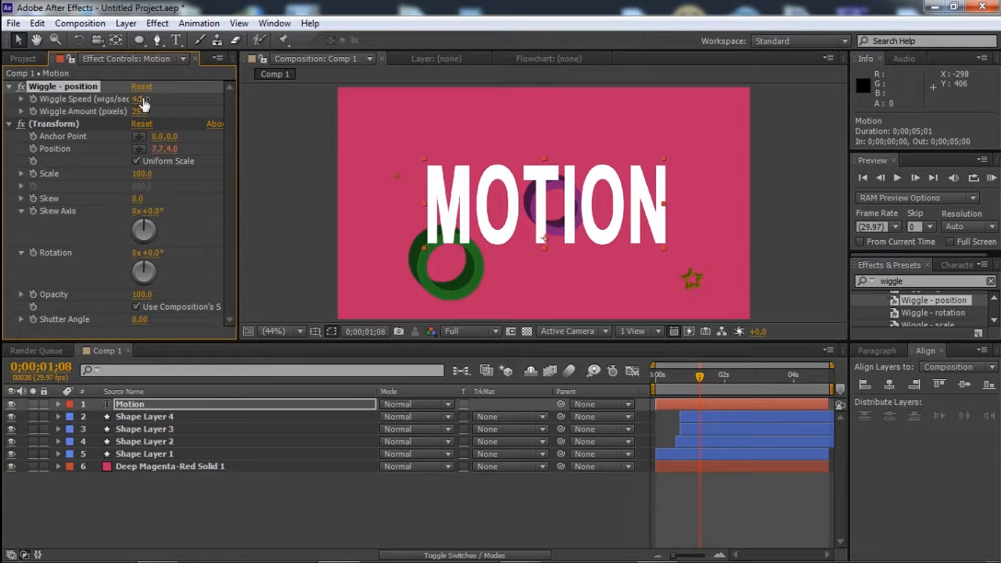
key("KP_0")
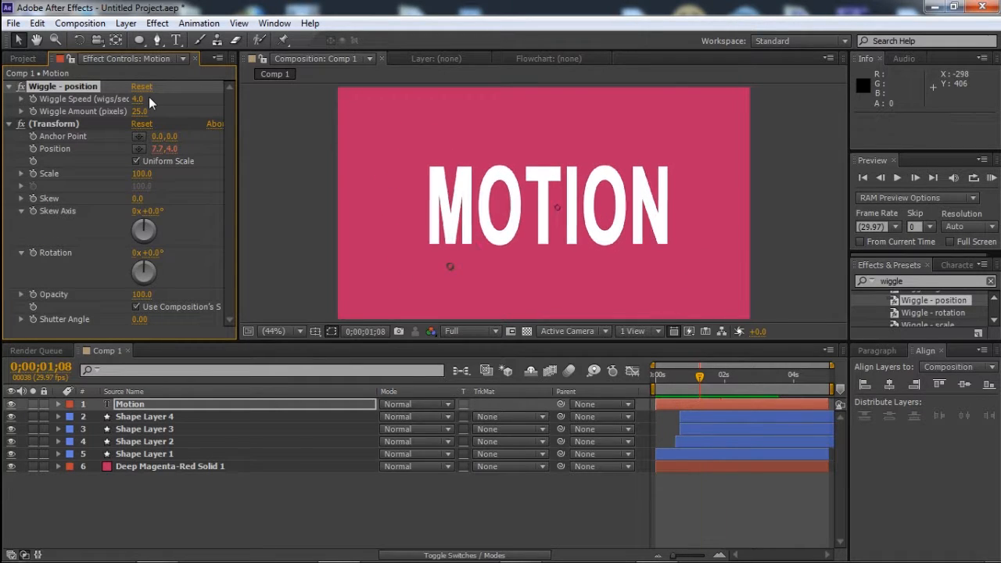
key("space")
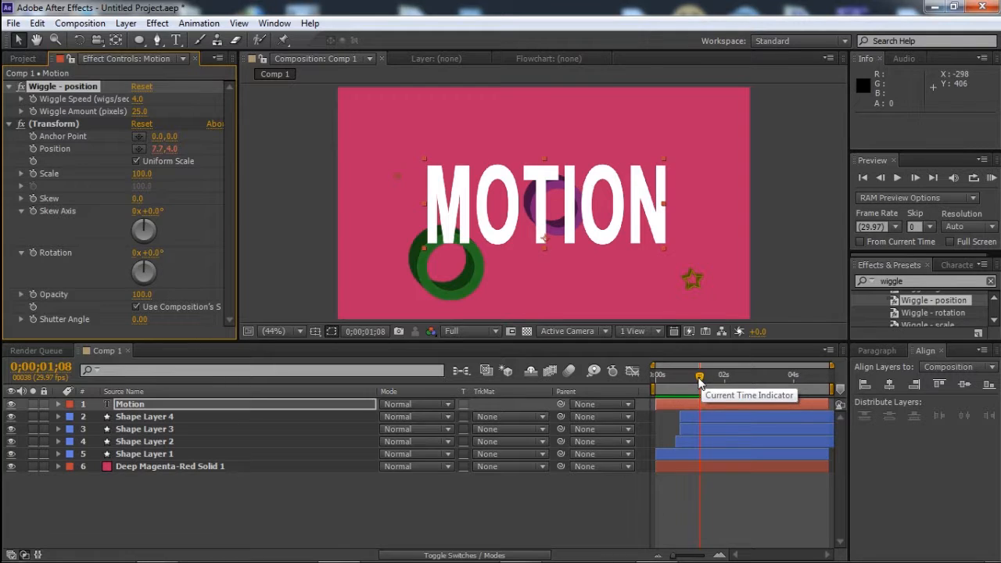
Keyframe the text's Wiggle Speed at 4 at 0;00;01;24 and 0 at 0;00;02;09, and preview the animation
left_click_drag(699, 382, 718, 382)
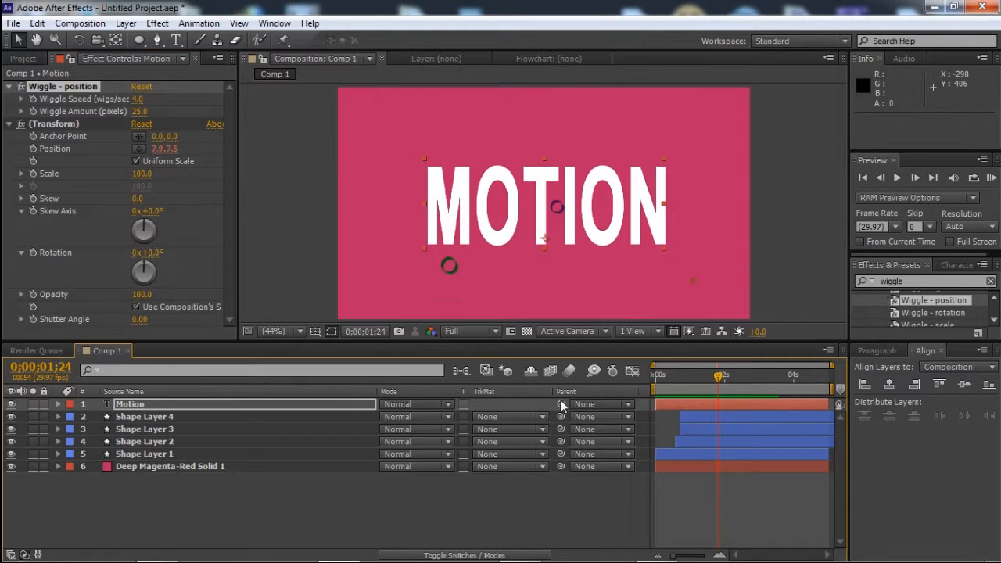
left_click(34, 98)
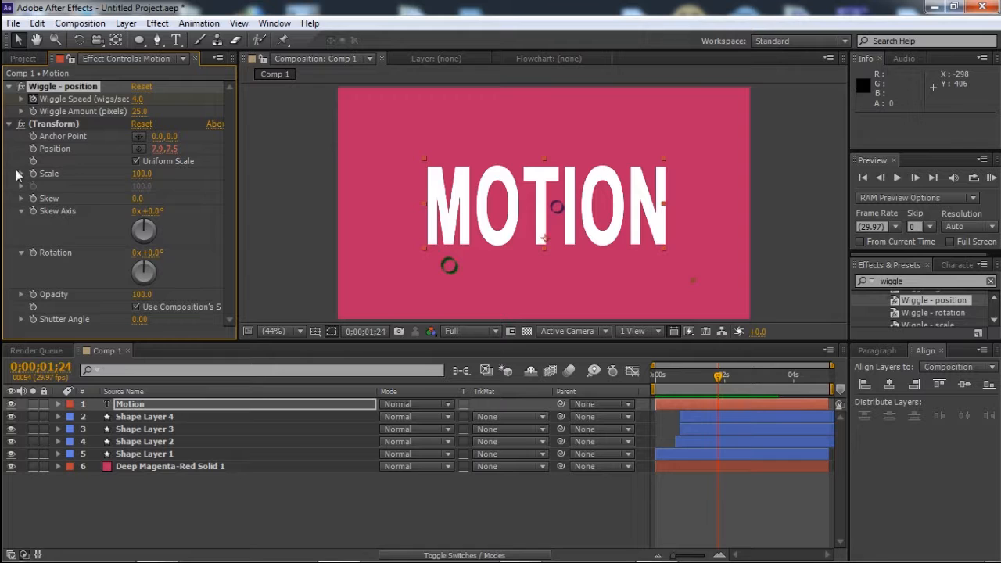
left_click_drag(717, 377, 735, 378)
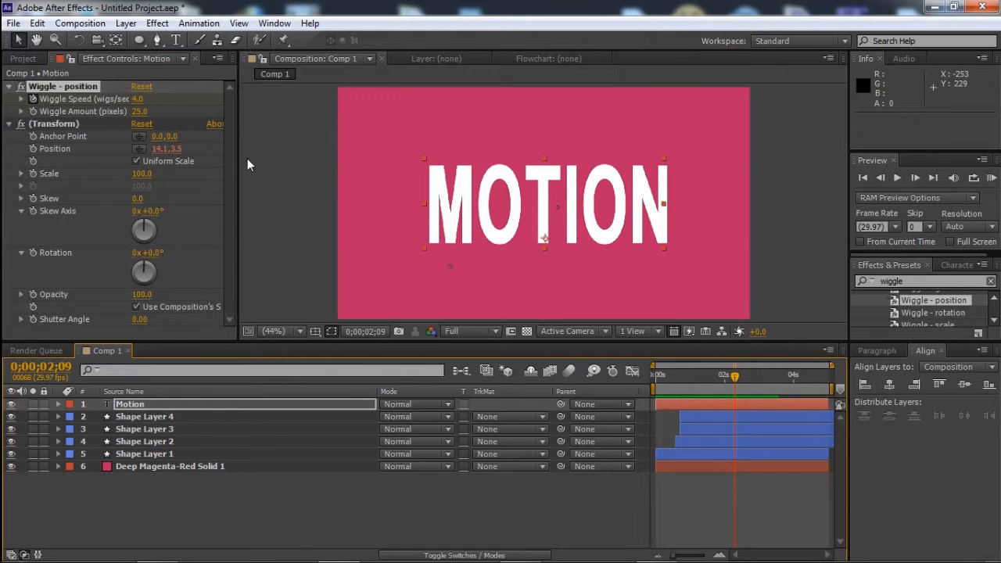
left_click(137, 100)
type("0")
key("Return")
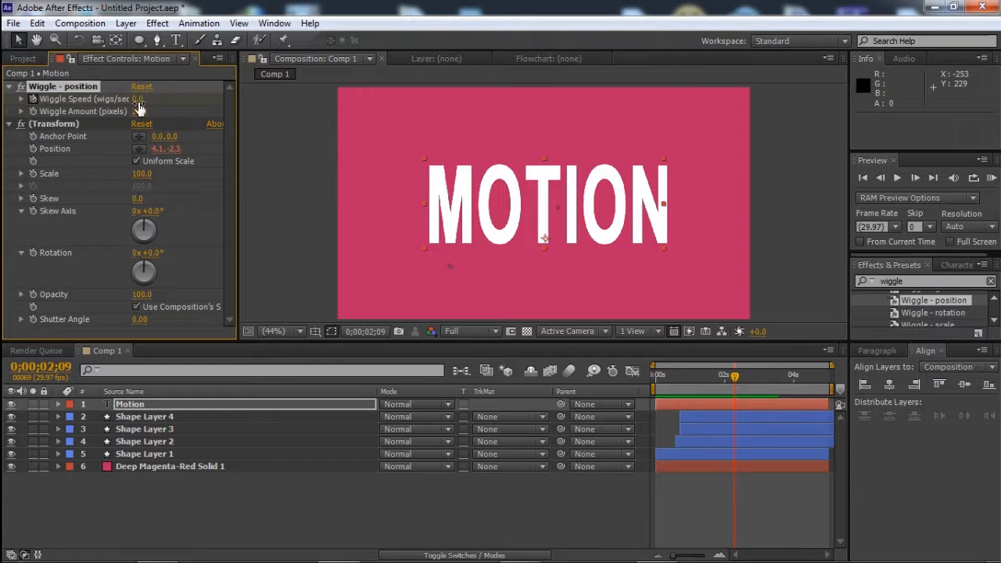
key("KP_0")
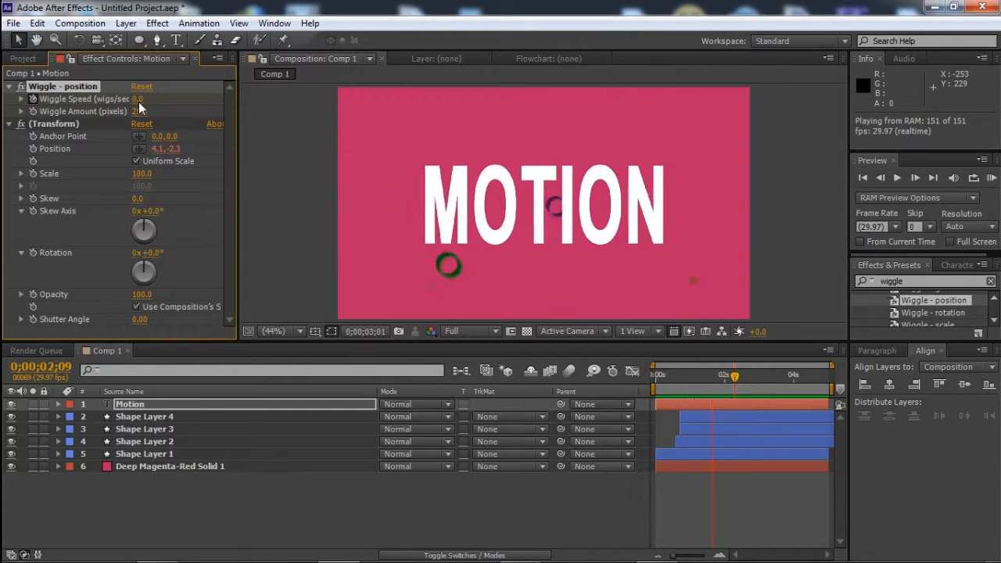
key("space")
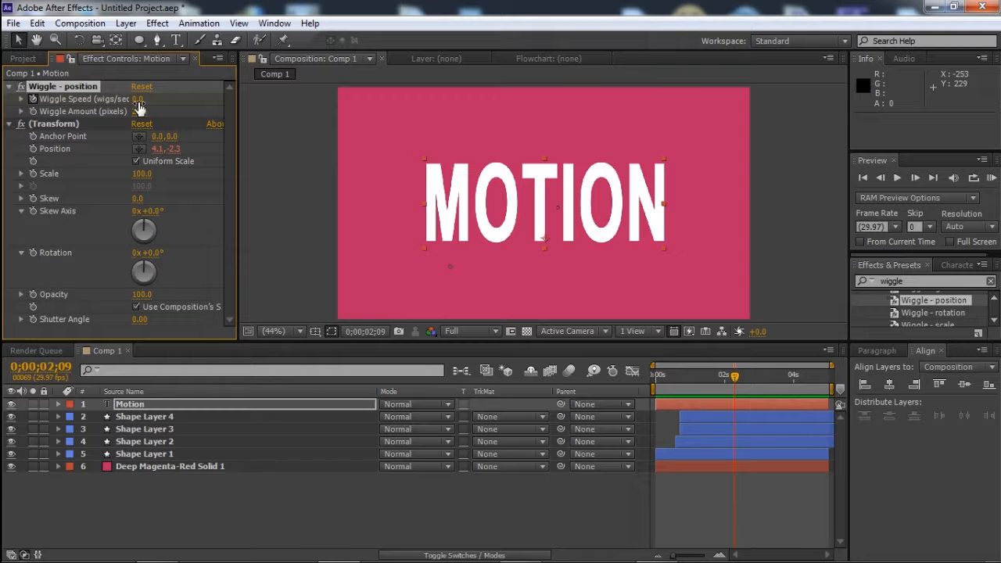
Create shapes from the Motion text layer and expand the resulting outlines layer
left_click(143, 404)
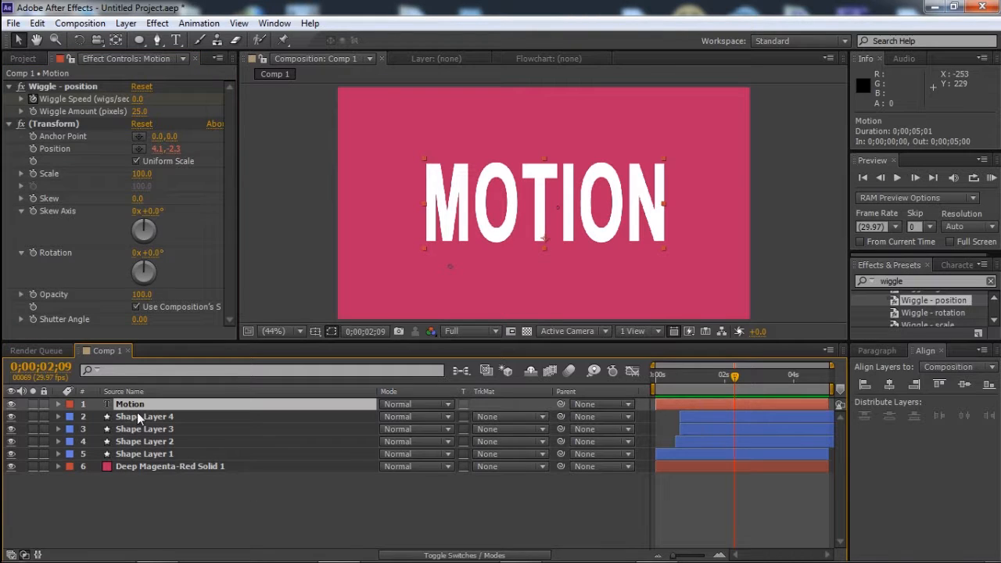
left_click(57, 404)
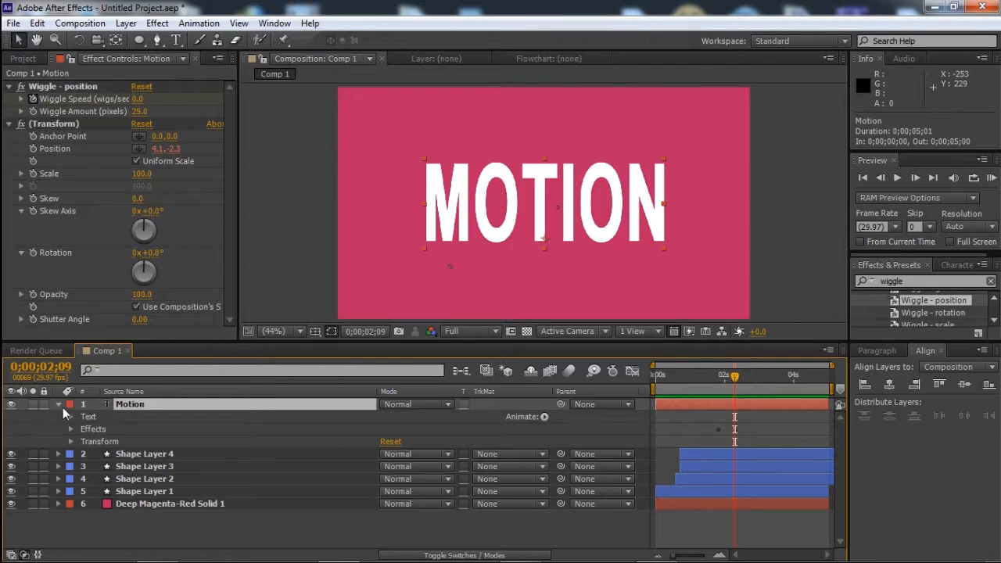
left_click(57, 404)
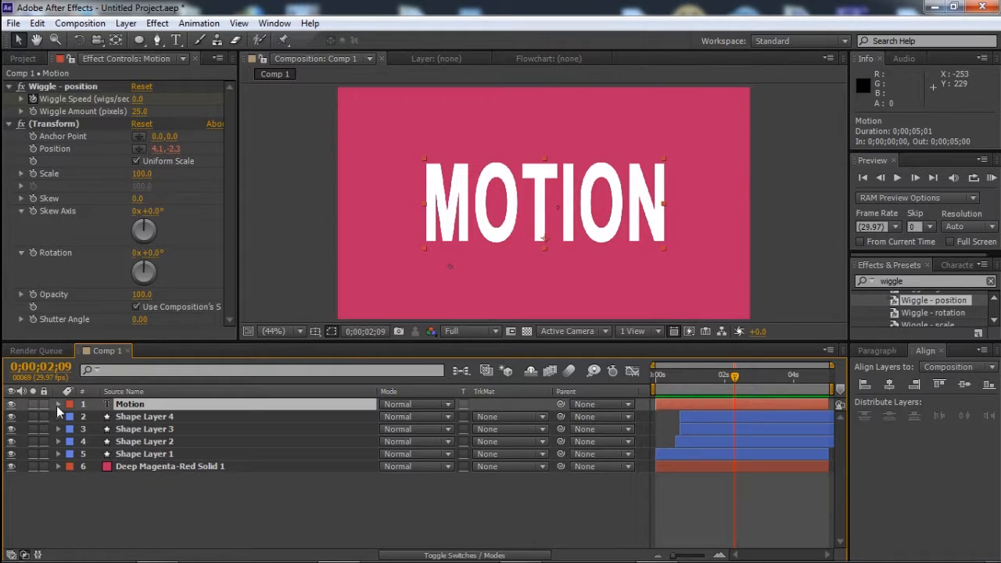
right_click(137, 406)
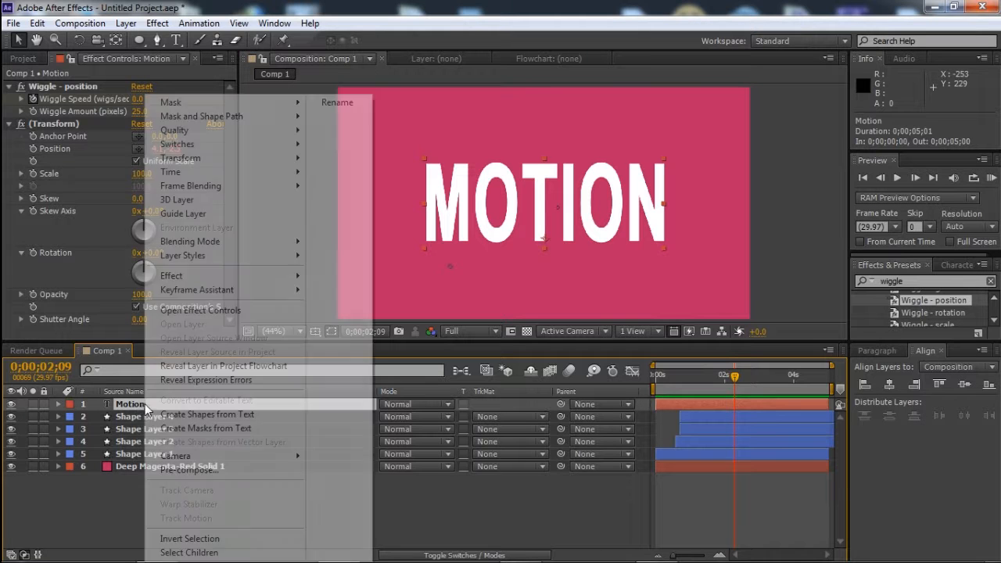
left_click(224, 419)
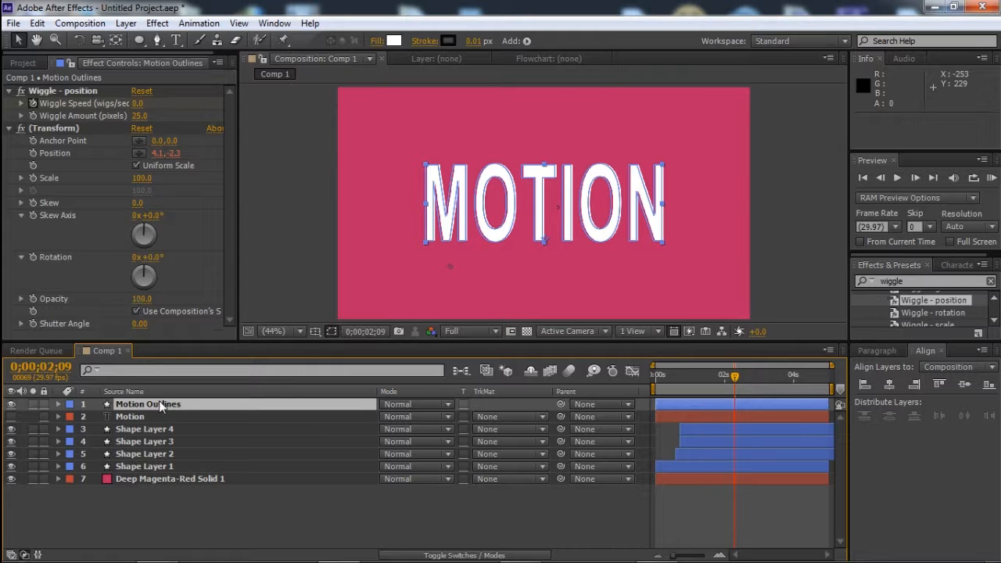
left_click(58, 404)
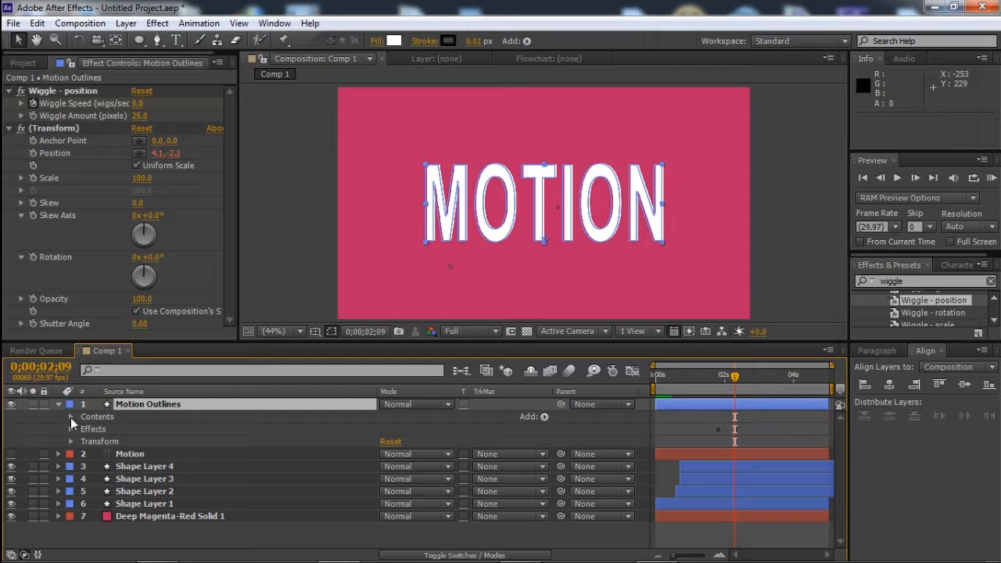
Try to duplicate the letter contents of the Motion Outlines layer, and undo the duplication
left_click(70, 416)
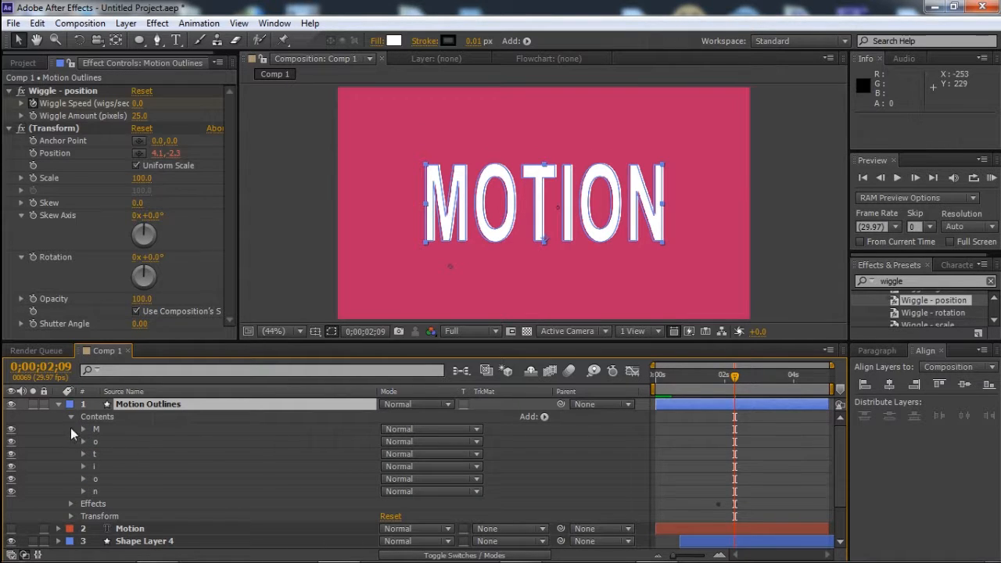
left_click_drag(73, 424, 124, 491)
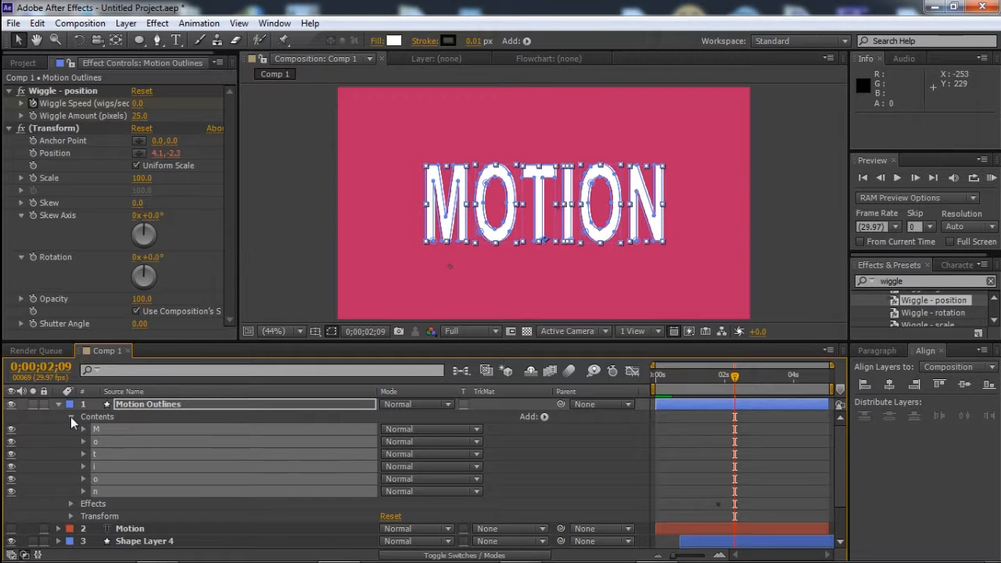
left_click(71, 416)
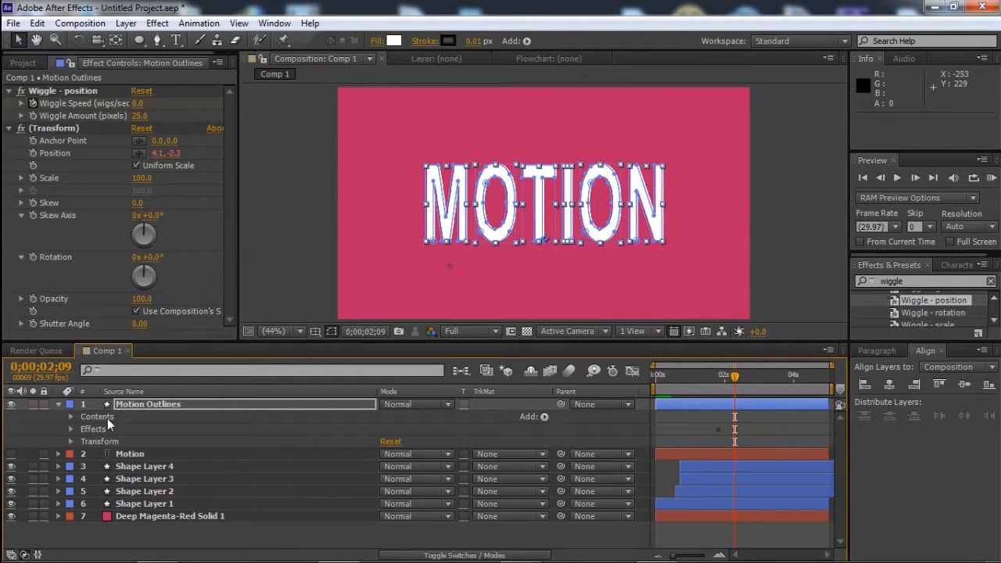
left_click(107, 418)
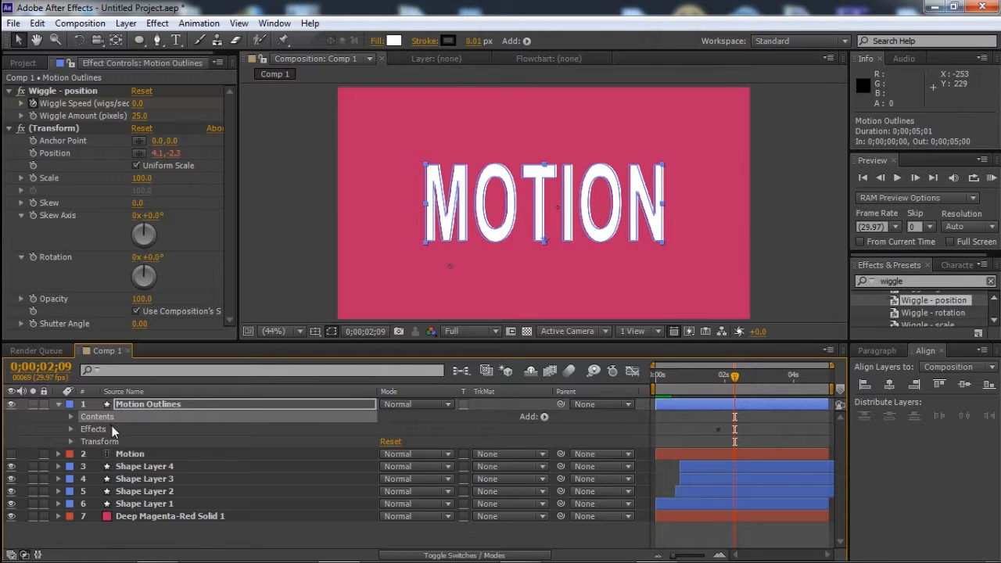
key("ctrl+d")
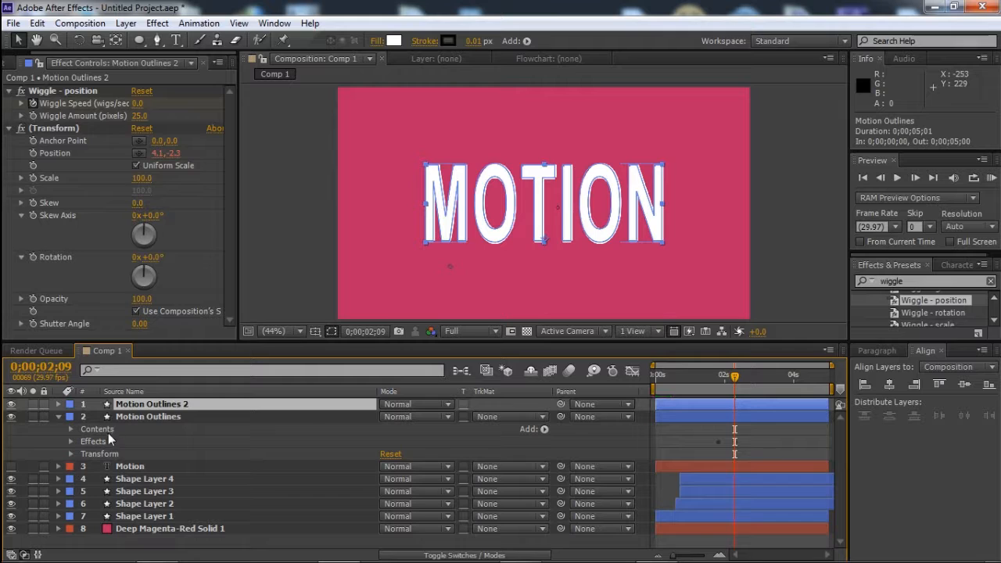
key("ctrl+z")
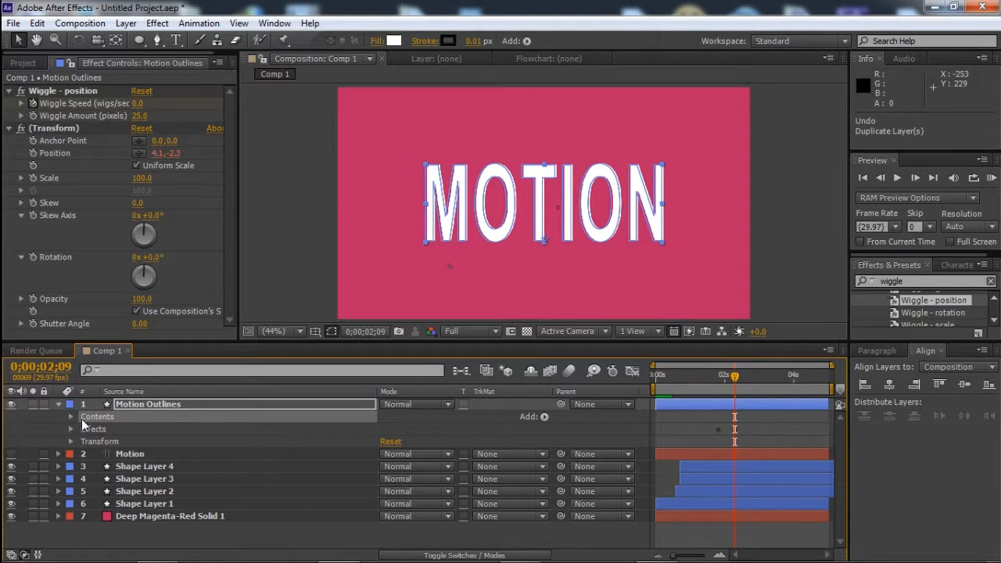
Add an empty group to the contents of Motion Outlines and move all six letter groups into it
left_click(70, 416)
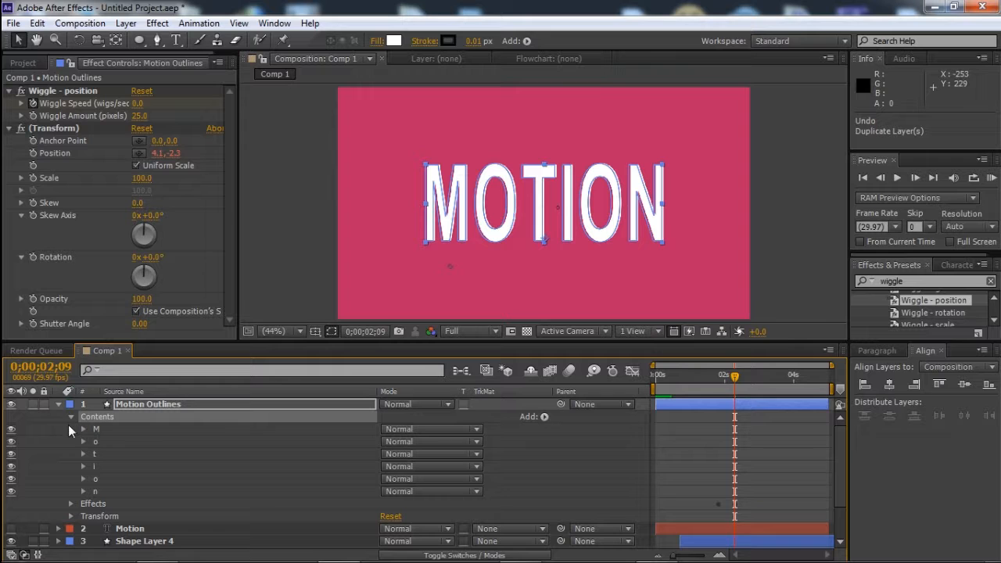
left_click(543, 417)
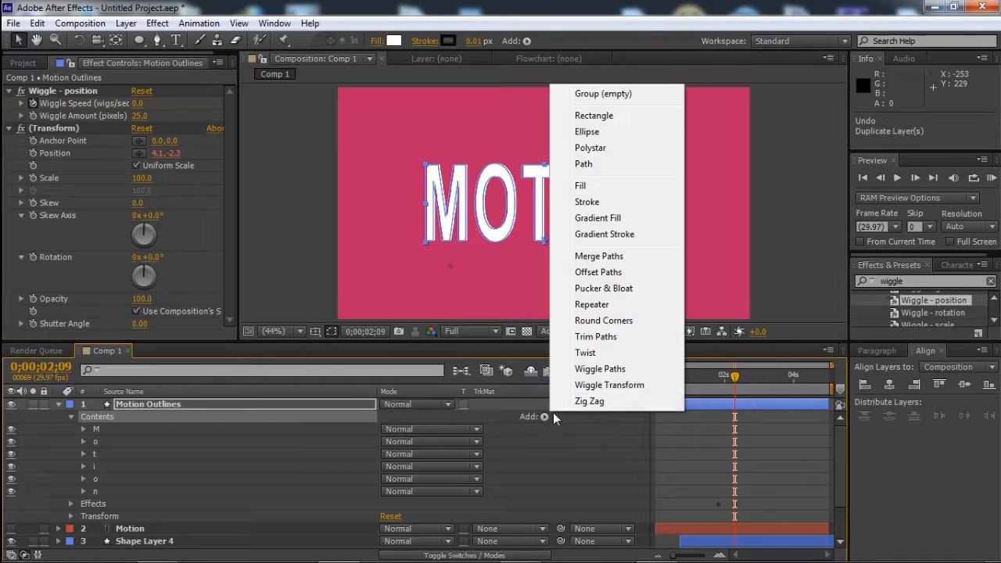
left_click(630, 94)
left_click_drag(68, 422, 139, 495)
left_click_drag(115, 438, 131, 495)
left_click_drag(107, 433, 116, 505)
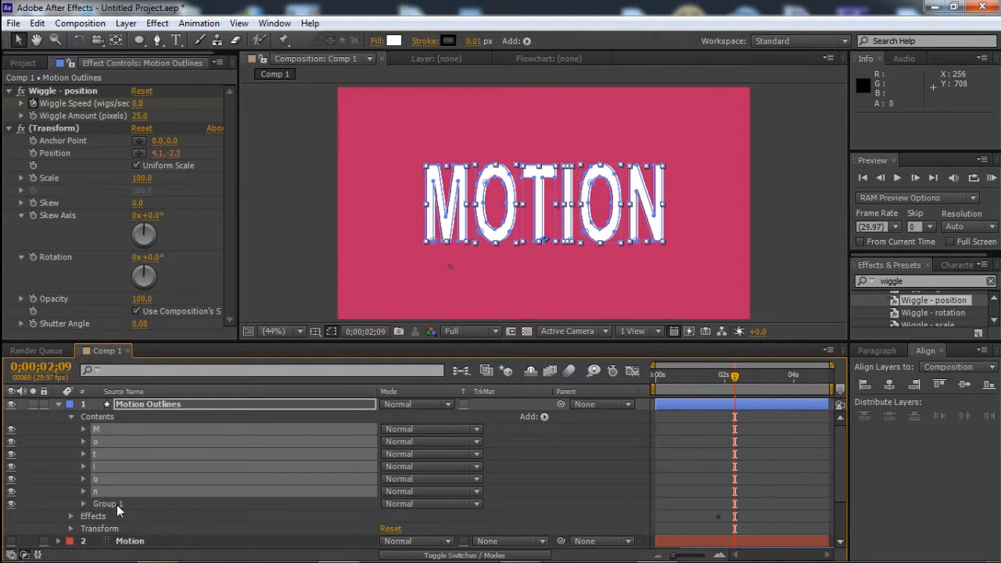
Duplicate the group holding the letters within the contents of Motion Outlines
left_click(117, 429)
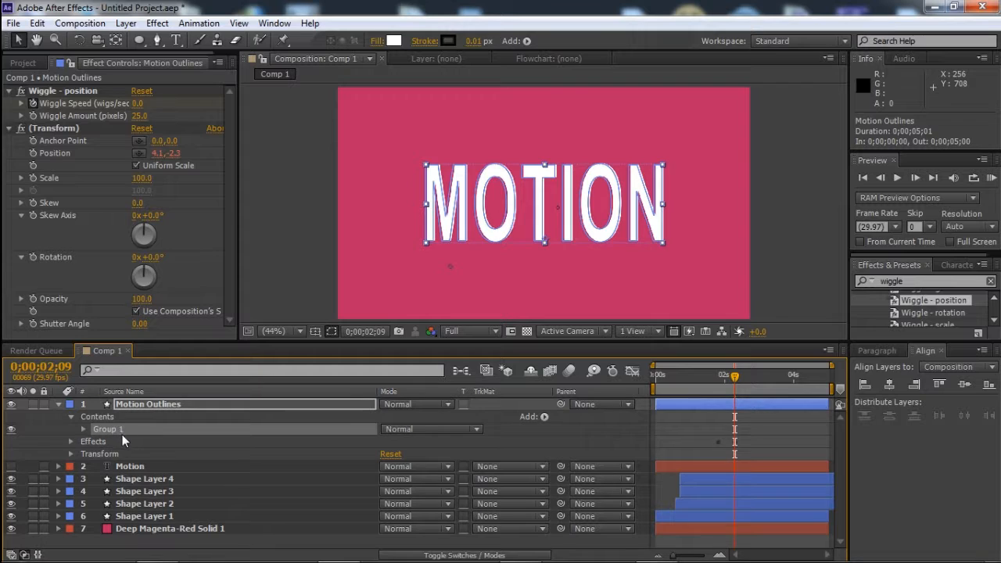
key("ctrl+d")
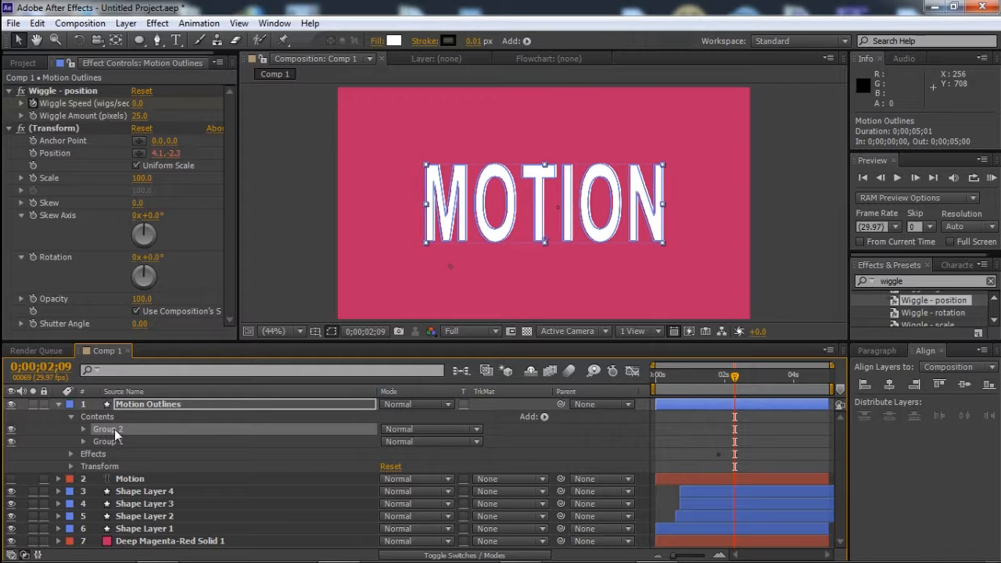
Change the fill colour of Group 2 in Motion Outlines from white to a bright blue
left_click(392, 41)
left_click(574, 362)
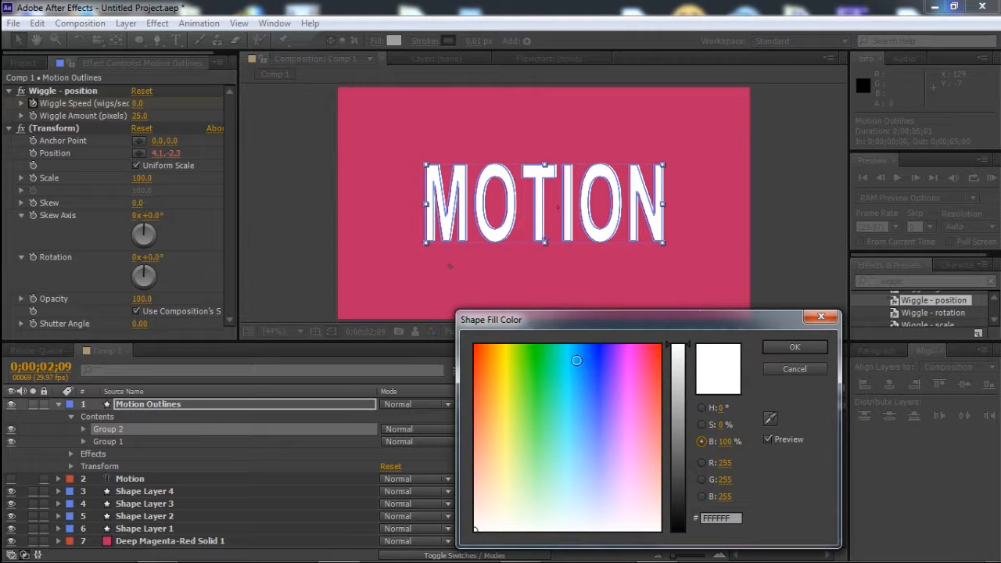
left_click(796, 347)
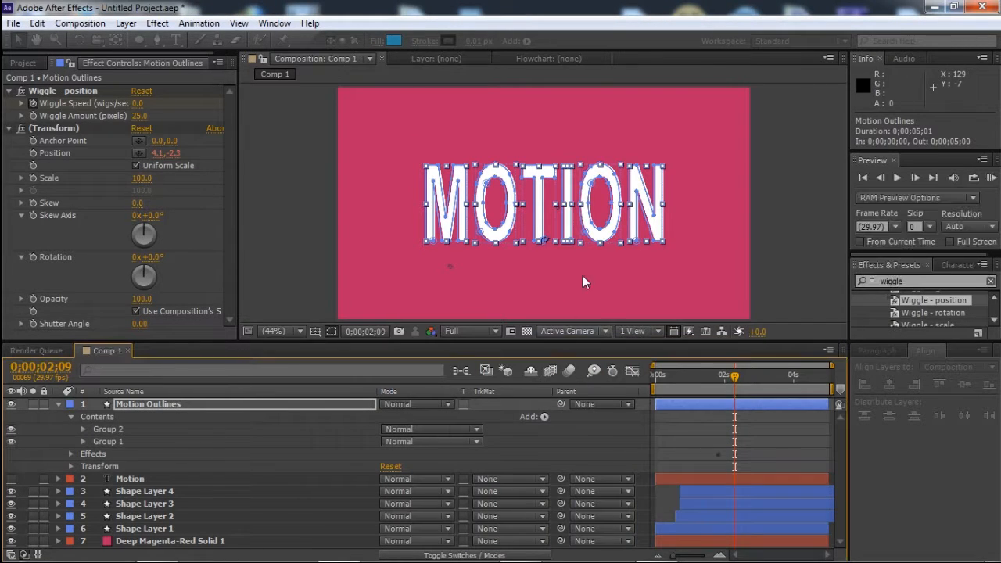
left_click(114, 444)
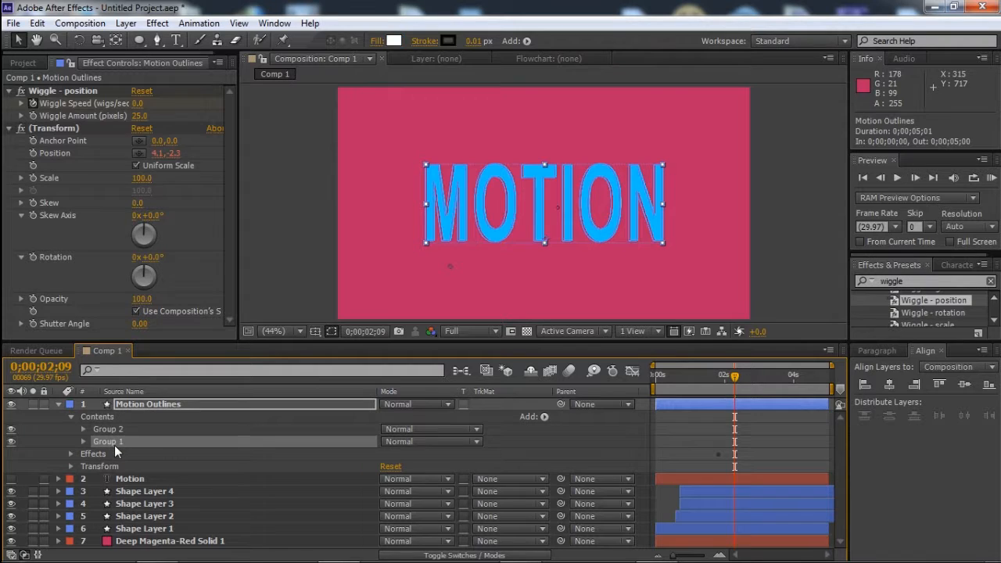
left_click(395, 41)
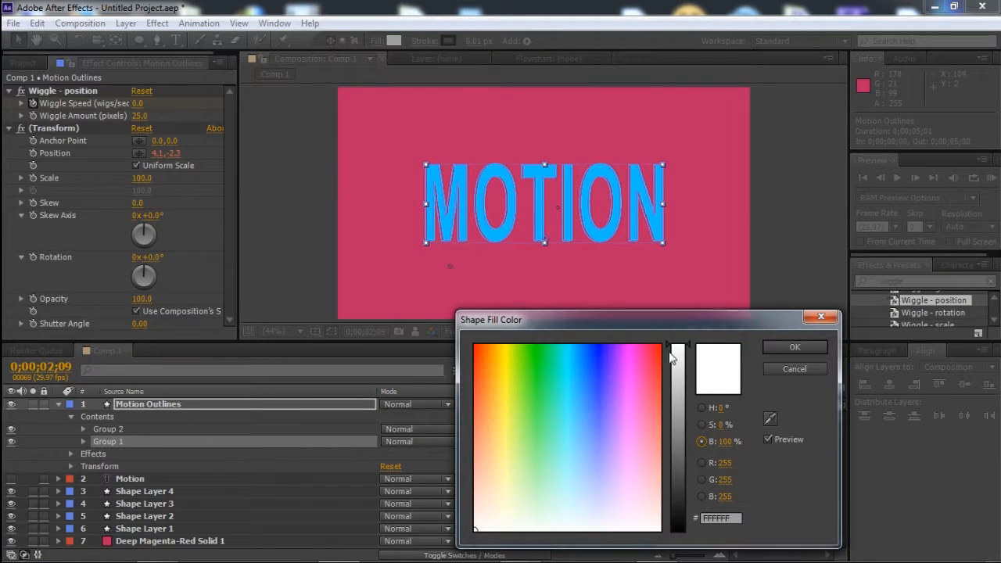
left_click(788, 365)
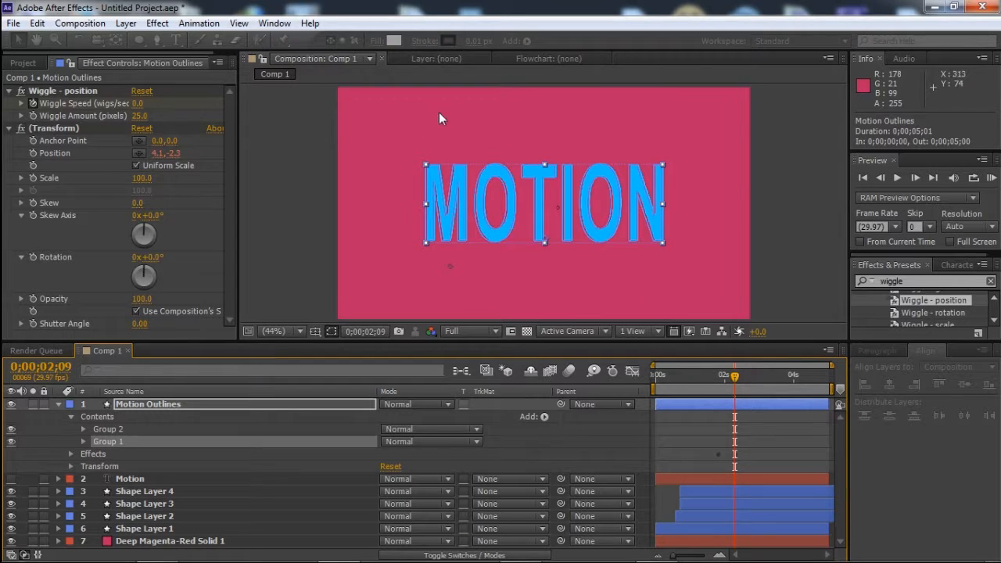
Fill Group 1 with a darkened version of the blue sampled from the title letters, hex 0A5165
left_click(117, 428)
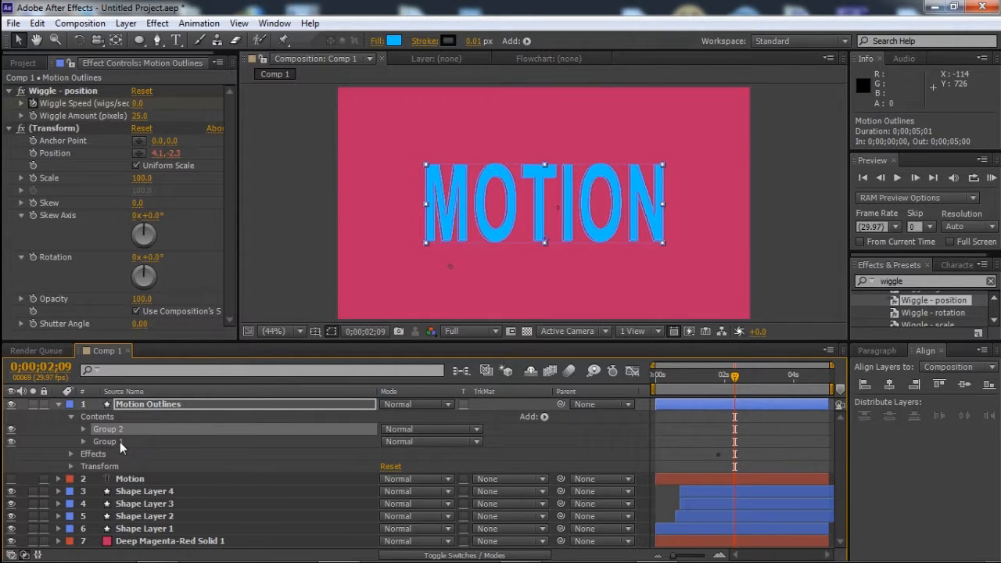
left_click(119, 442)
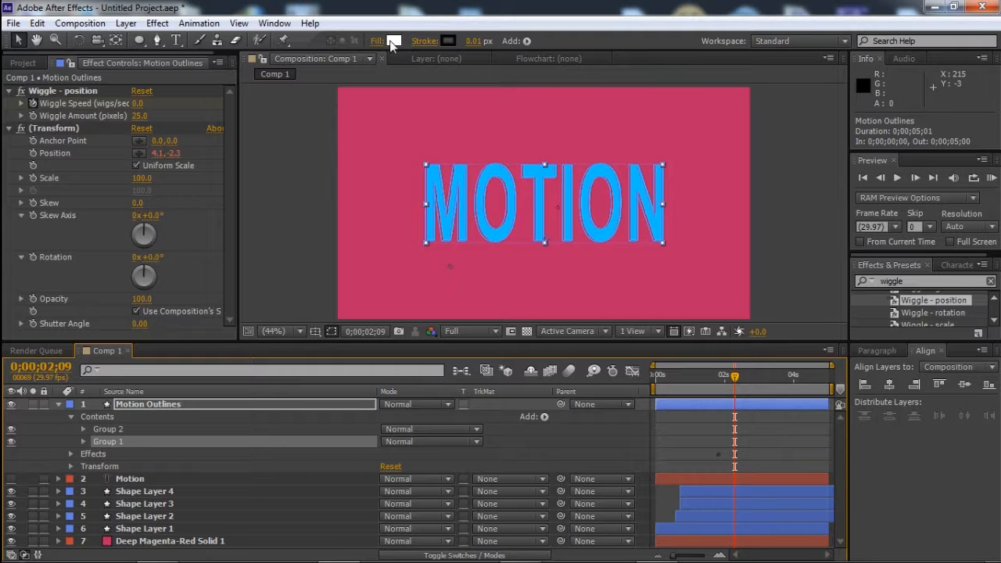
left_click(394, 41)
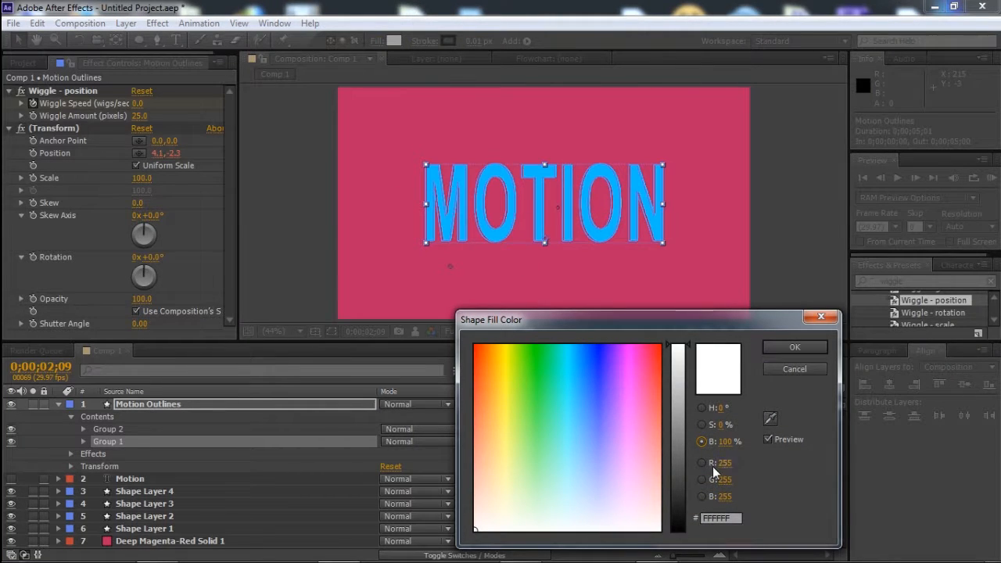
left_click(771, 420)
left_click(505, 229)
left_click(680, 454)
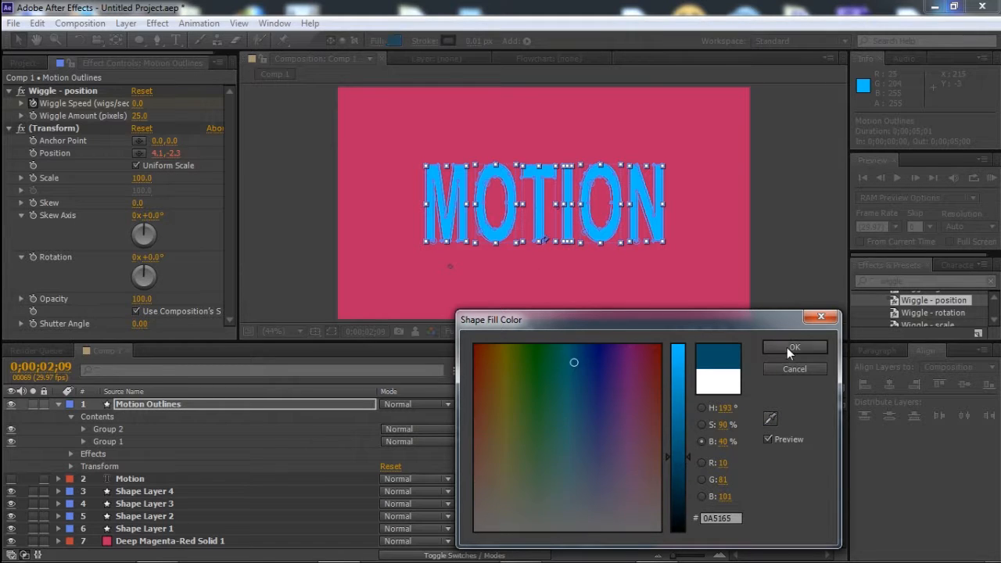
left_click(787, 347)
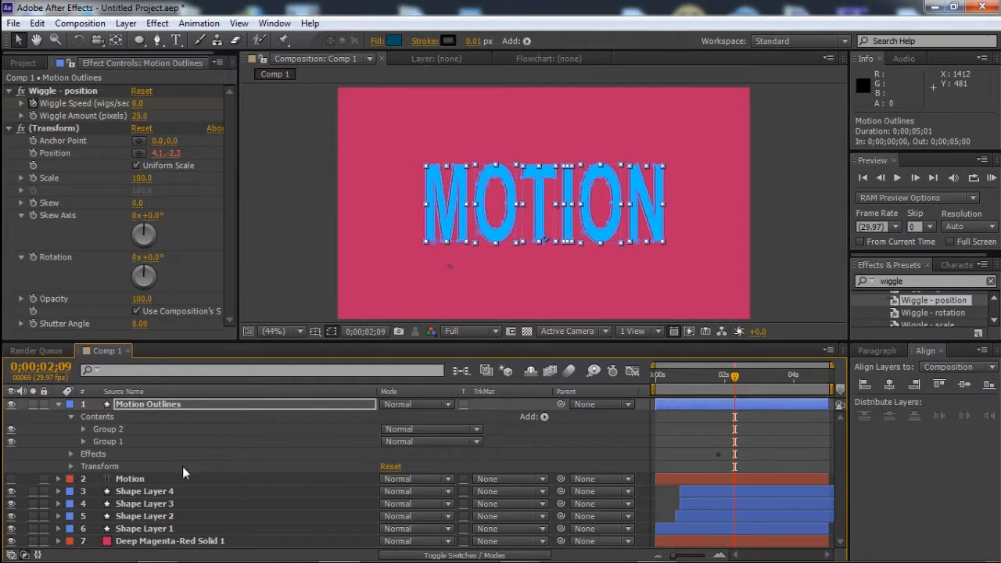
Add a Repeater to Group 1 of Motion Outlines and set its copies to 30
left_click(114, 441)
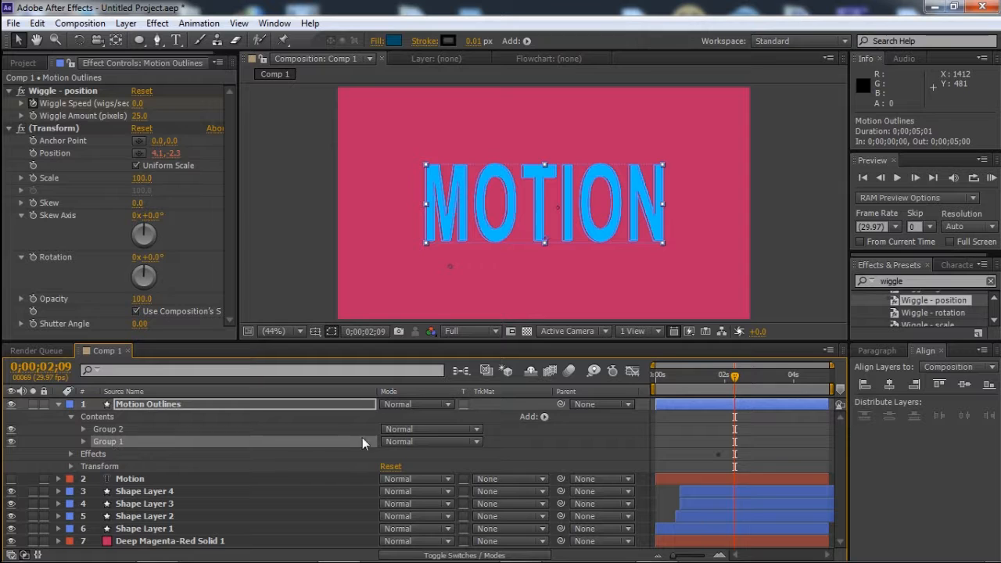
left_click(543, 416)
left_click(600, 304)
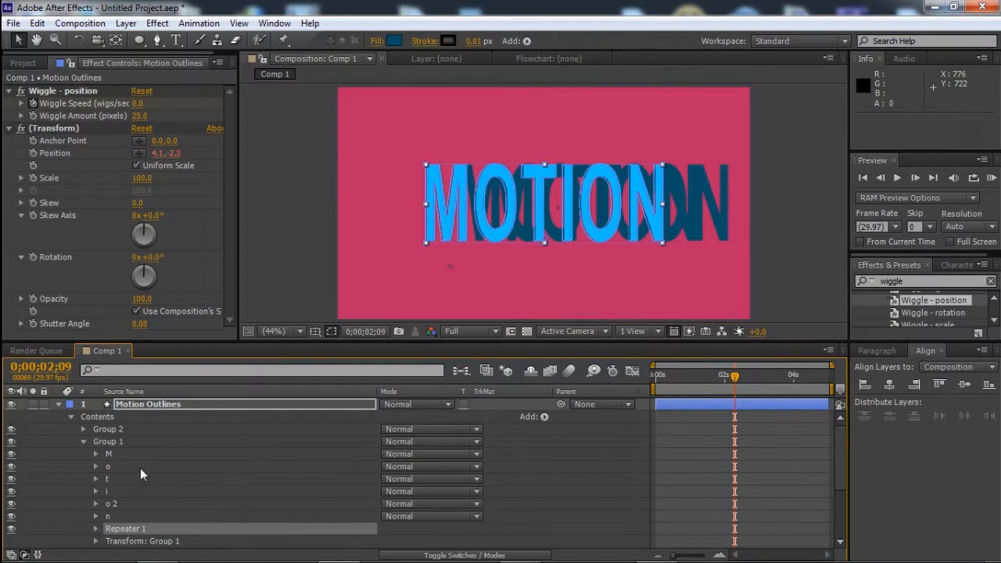
left_click(95, 528)
left_click(386, 504)
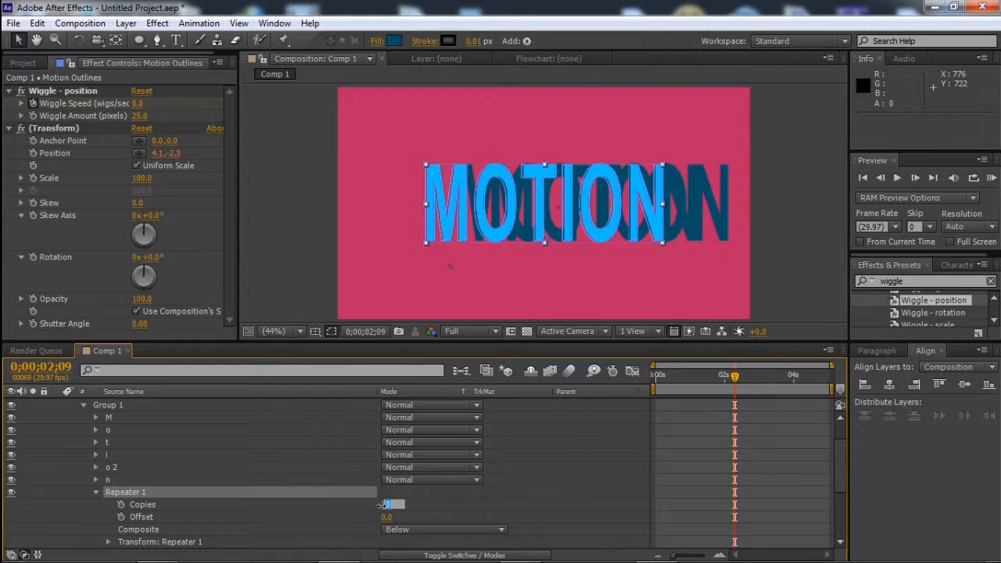
type("30")
key("Return")
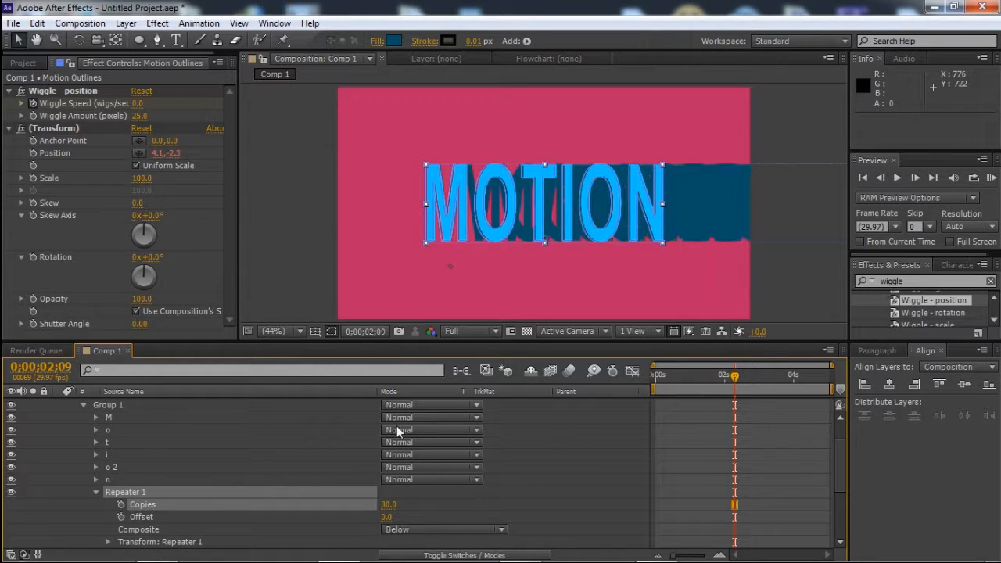
Set the Group 1 repeater's transform position to -1, -1 and collapse the Motion Outlines layer
left_click_drag(836, 468, 837, 489)
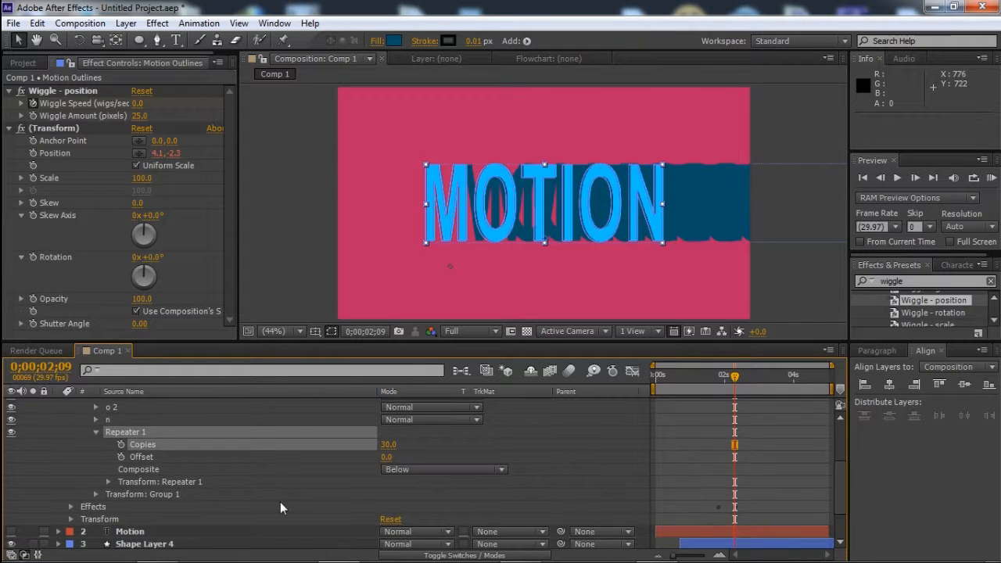
left_click(107, 483)
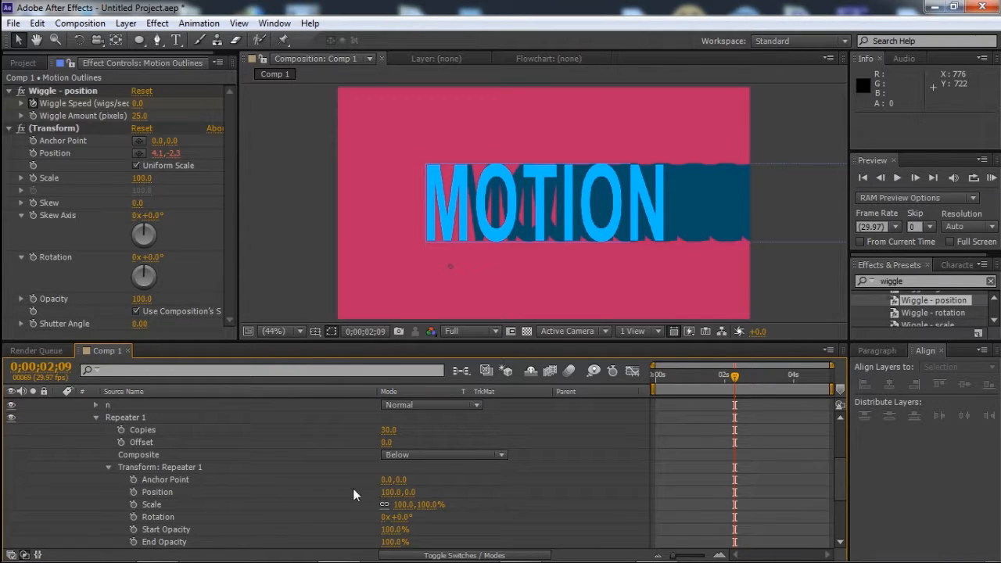
left_click(387, 493)
type("-1")
left_click(417, 492)
type("-1")
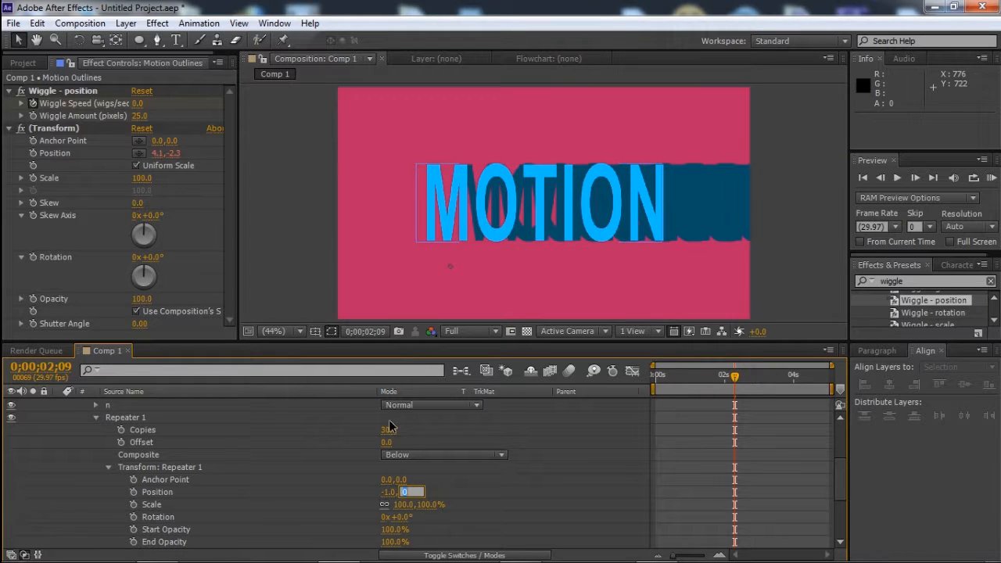
key("Return")
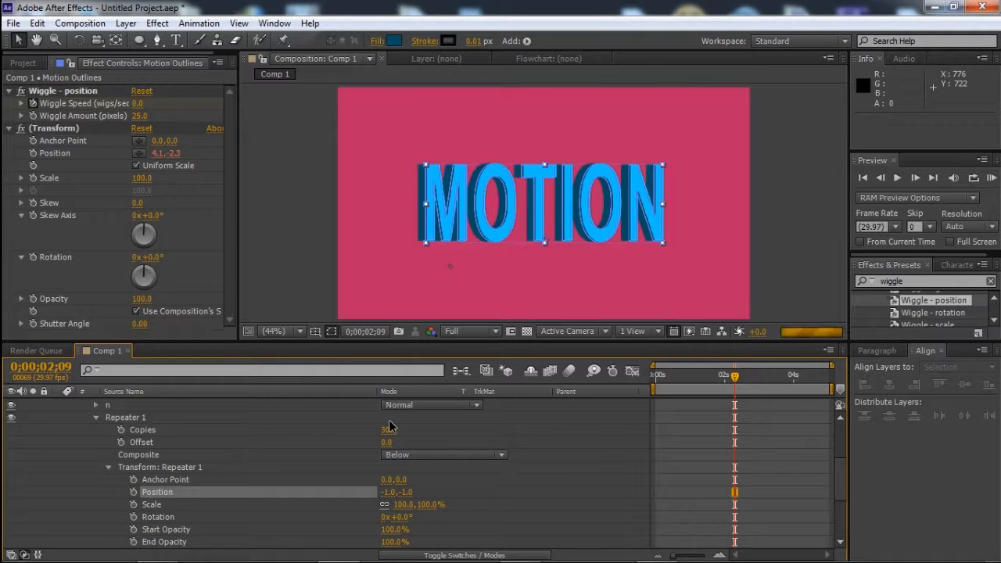
left_click_drag(837, 478, 739, 408)
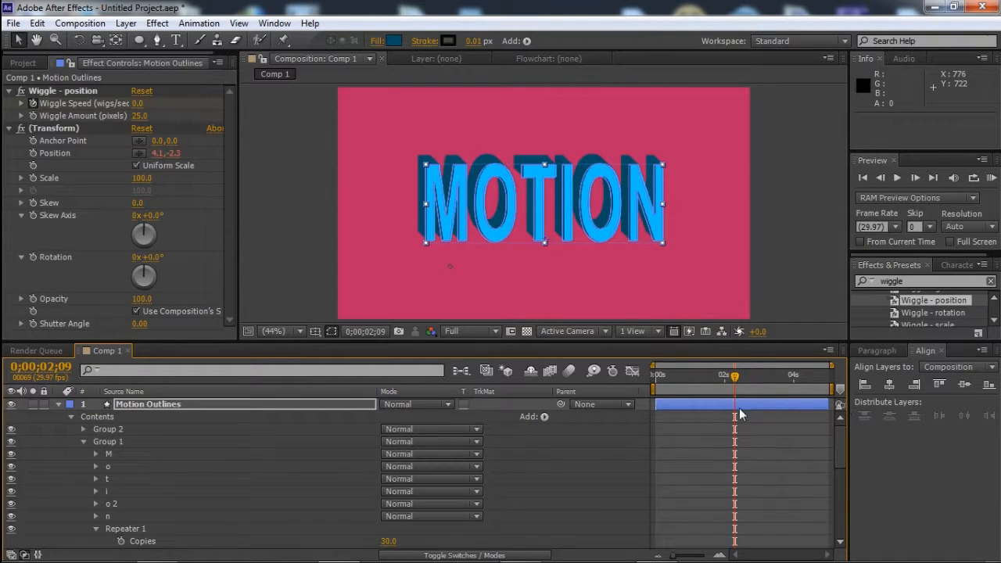
left_click(57, 405)
Lower the composition preview resolution to Third and play a RAM preview of the whole animation
key("KP_0")
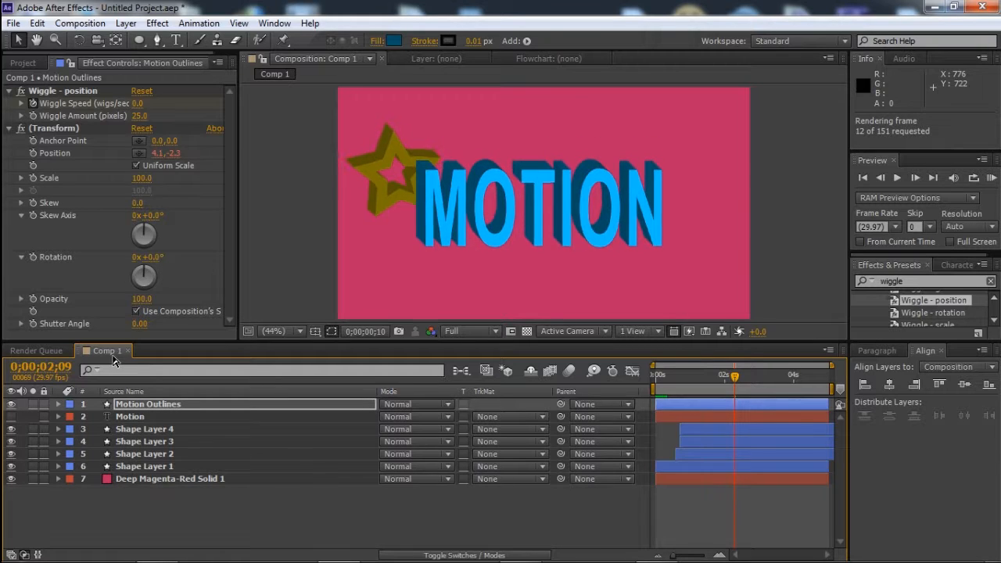
key("space")
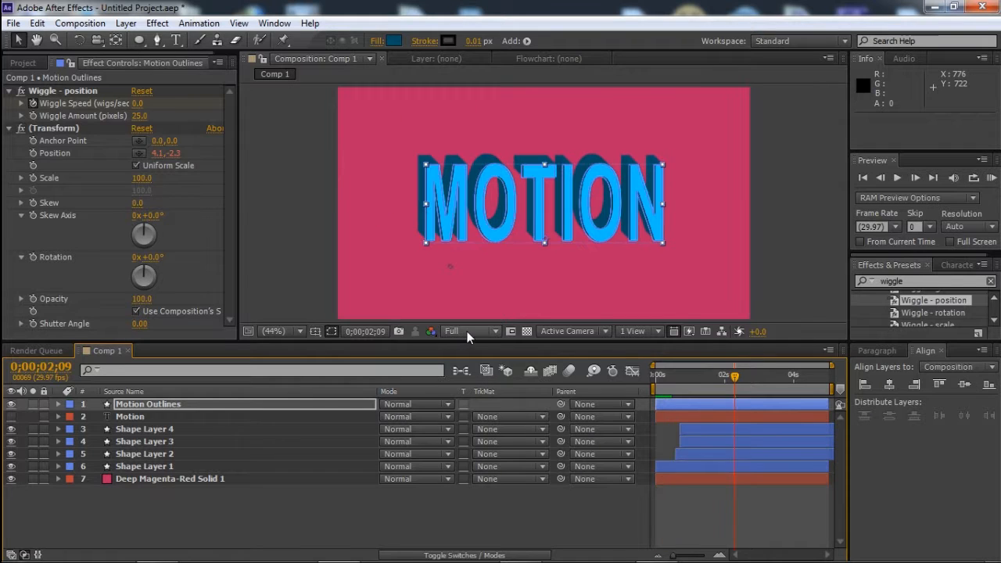
left_click(463, 331)
left_click(478, 402)
key("KP_0")
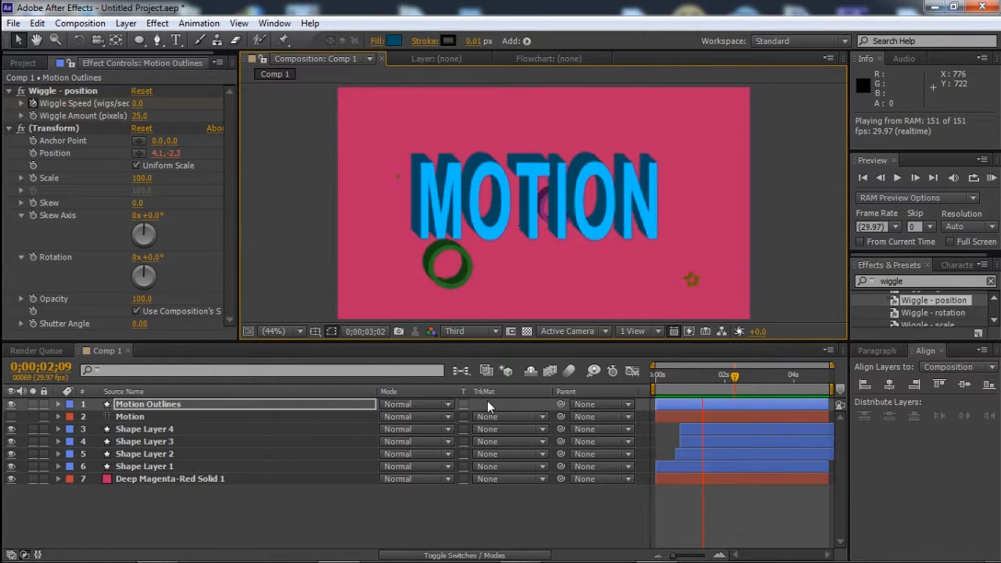
key("space")
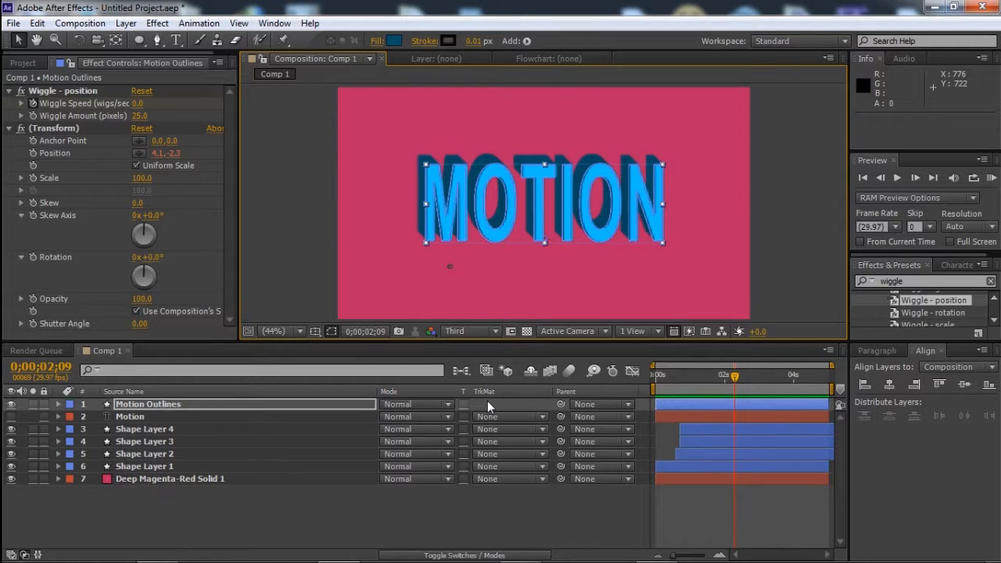
Place Motion Outlines directly below Shape Layer 1 in the stack and shift the Motion text layer 24 frames earlier
left_click(160, 403)
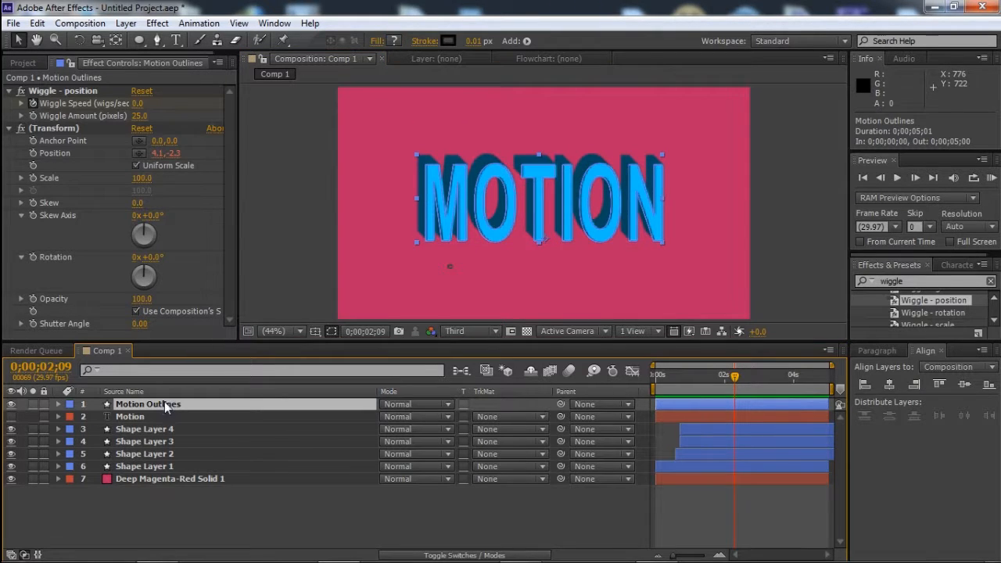
left_click_drag(172, 402, 188, 472)
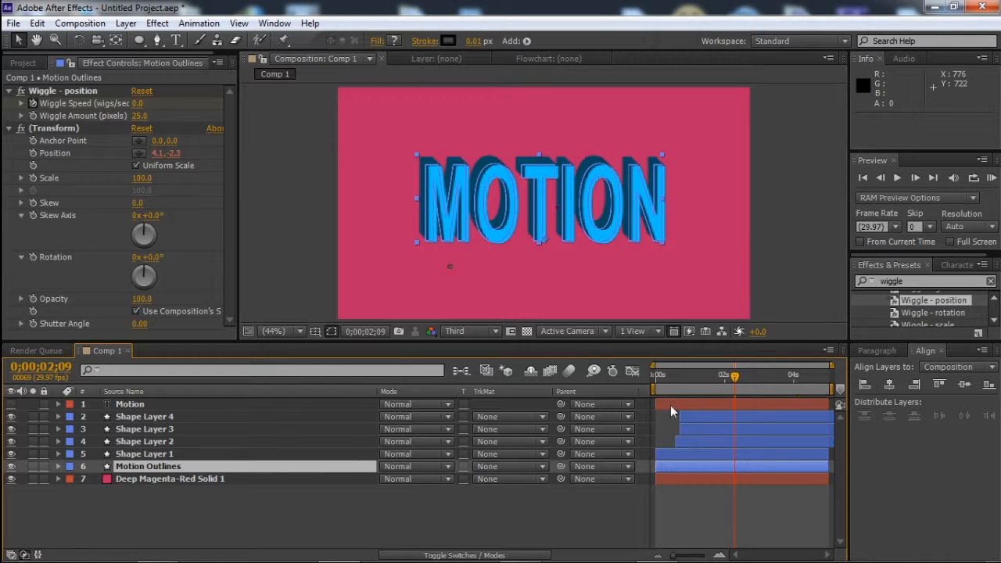
left_click(711, 406)
left_click_drag(713, 403, 686, 404)
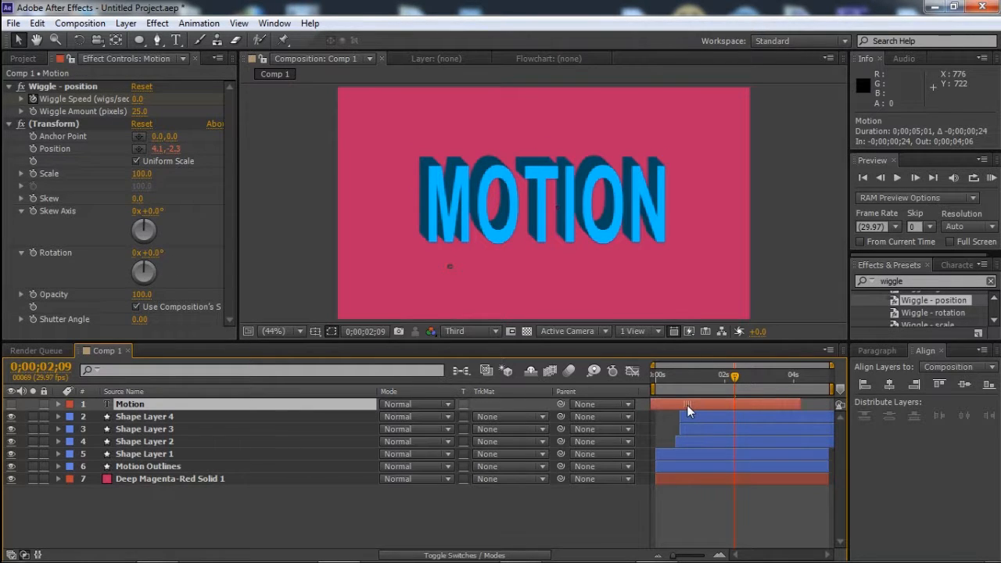
End the work area at 0;00;02;18 and play a RAM preview of it
left_click_drag(736, 374, 657, 383)
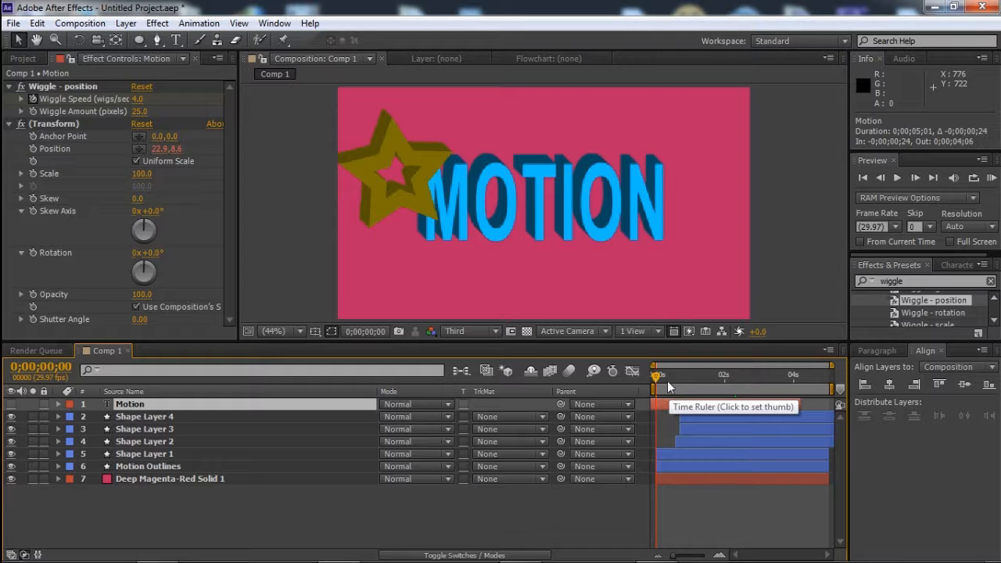
left_click_drag(677, 376, 741, 382)
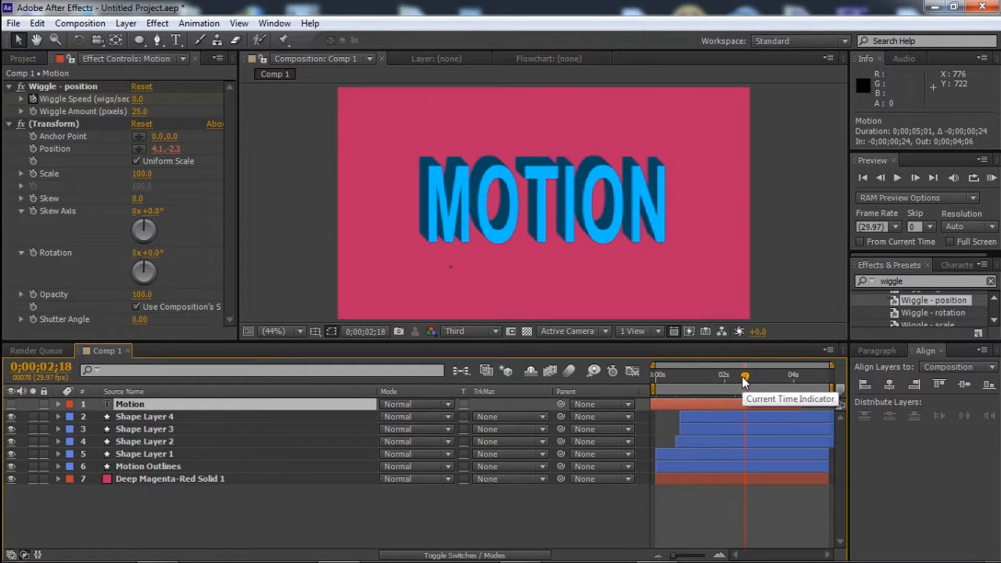
left_click_drag(741, 381, 745, 377)
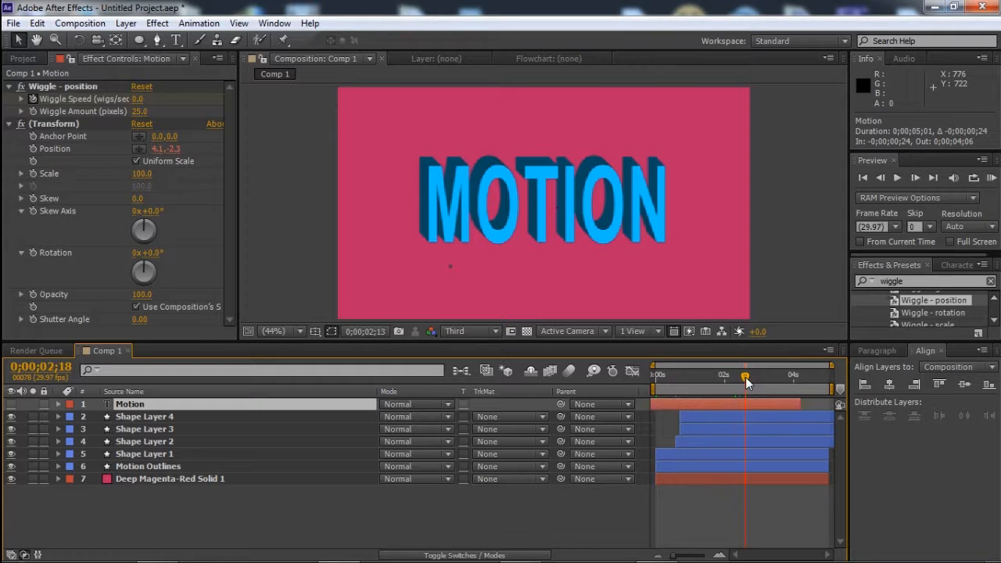
key("n")
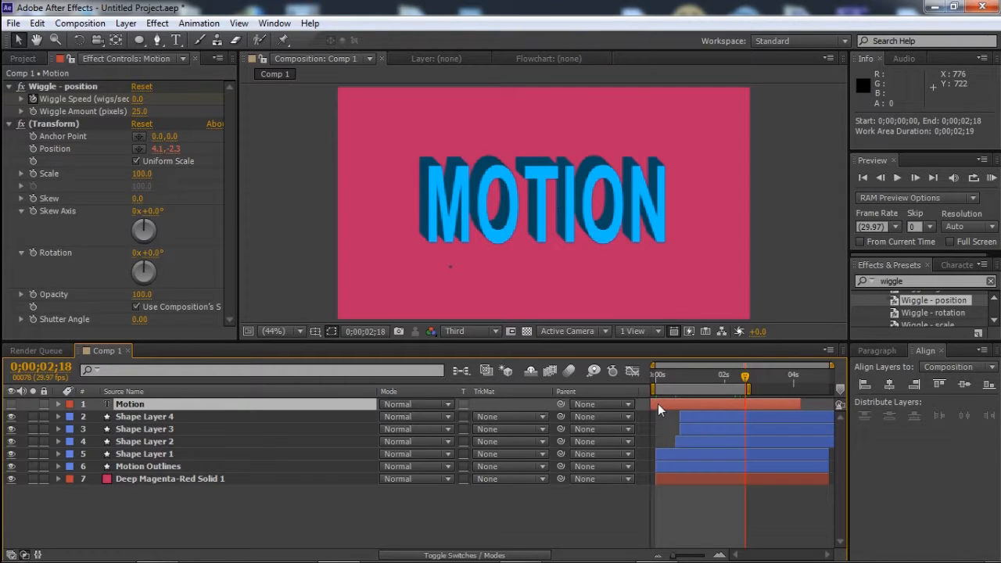
key("KP_0")
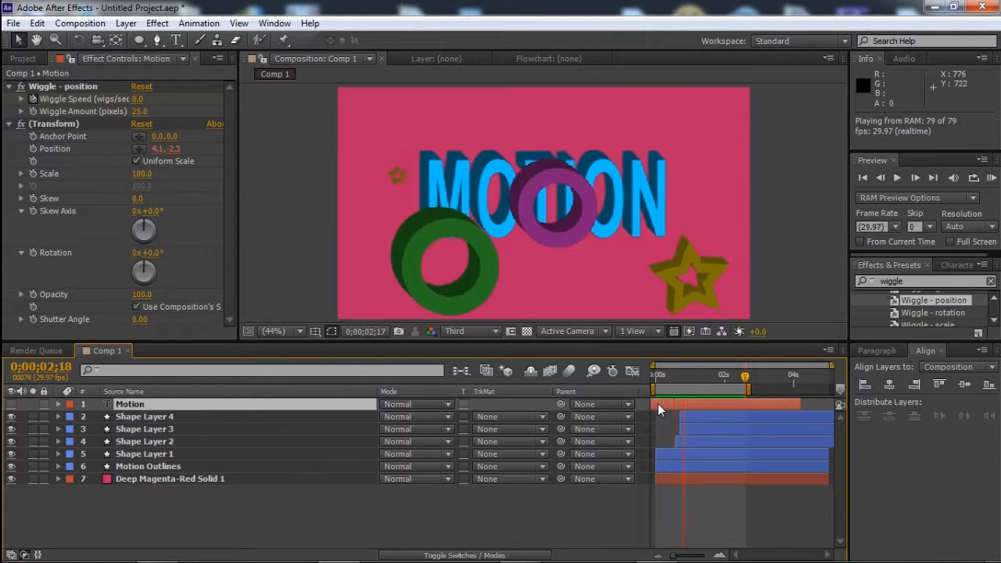
key("space")
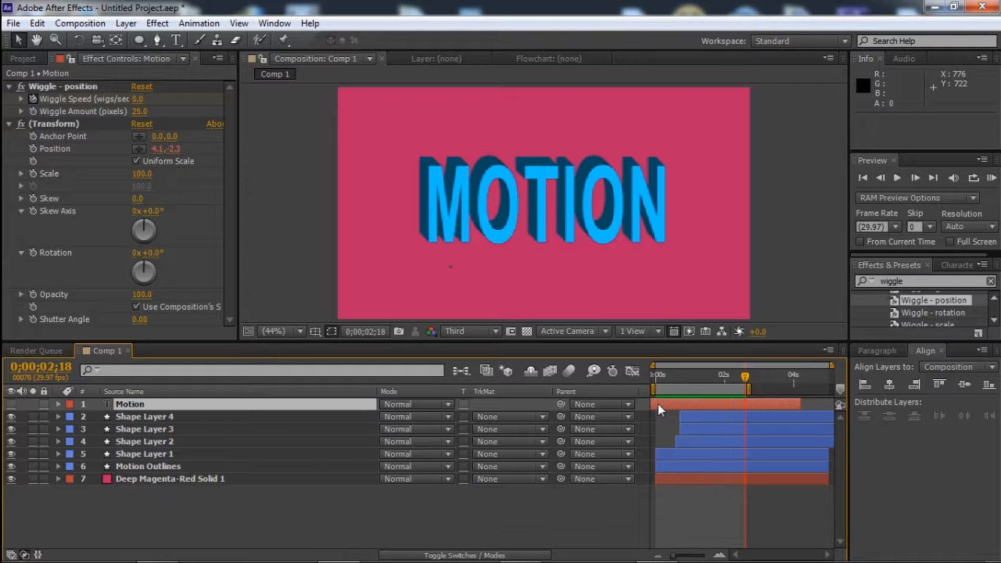
At 0;00;01;08, move the purple ring on Shape Layer 3 above the title's final N, to about 1030.7, 135.1
left_click(703, 382)
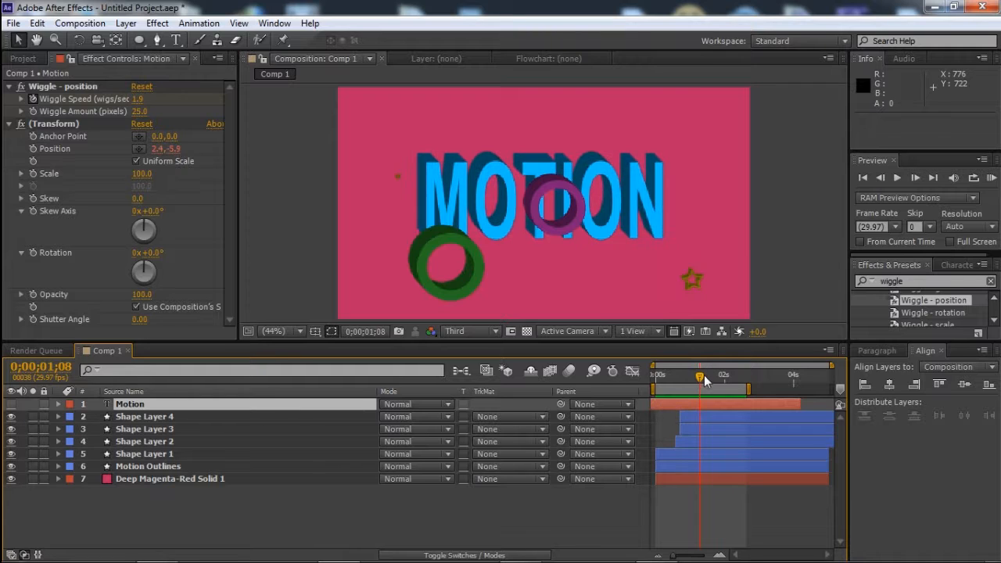
left_click(11, 430)
left_click(11, 430)
left_click(118, 429)
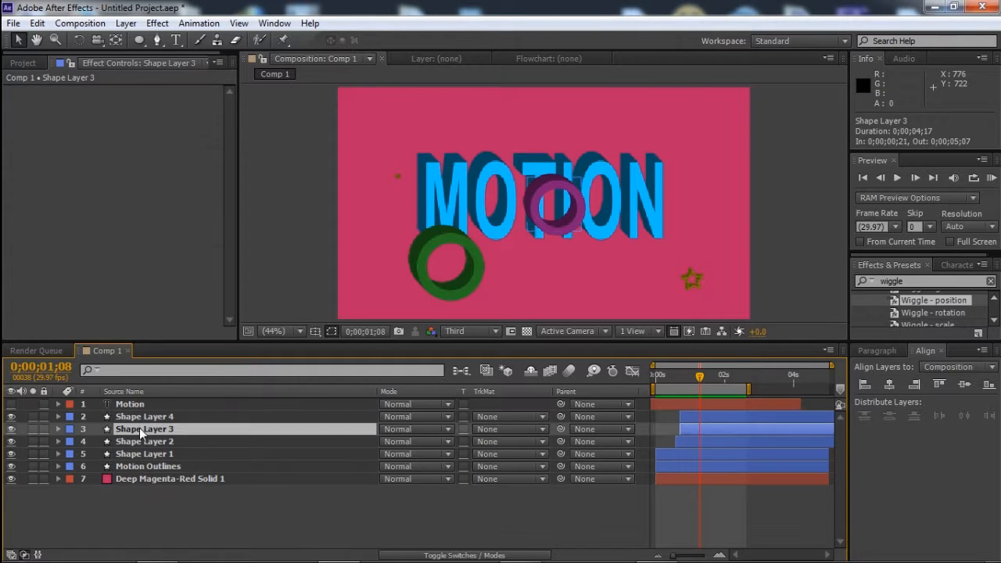
left_click_drag(579, 198, 712, 124)
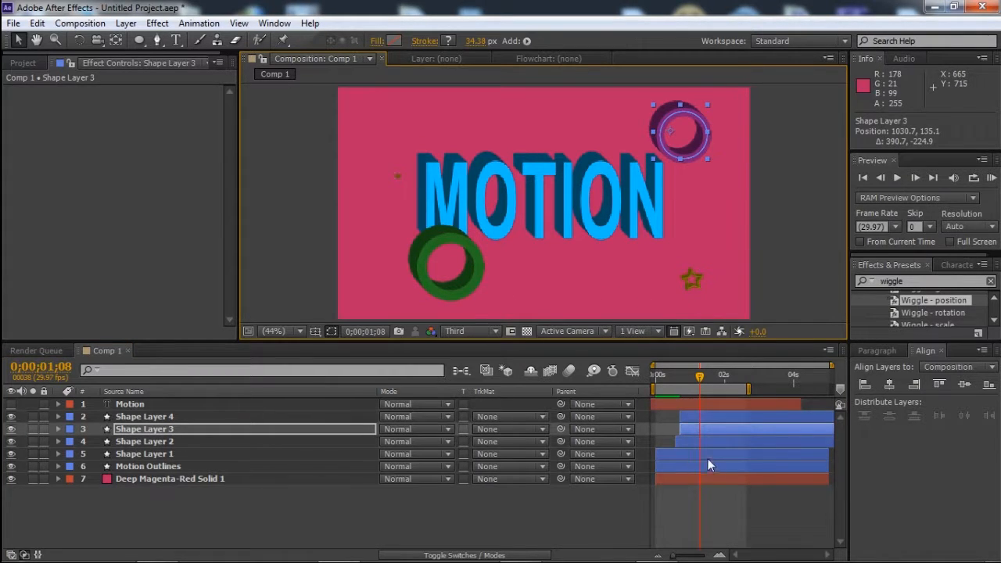
Shift Shape Layers 1 to 4 together slightly earlier in time and start a RAM preview
left_click(173, 417)
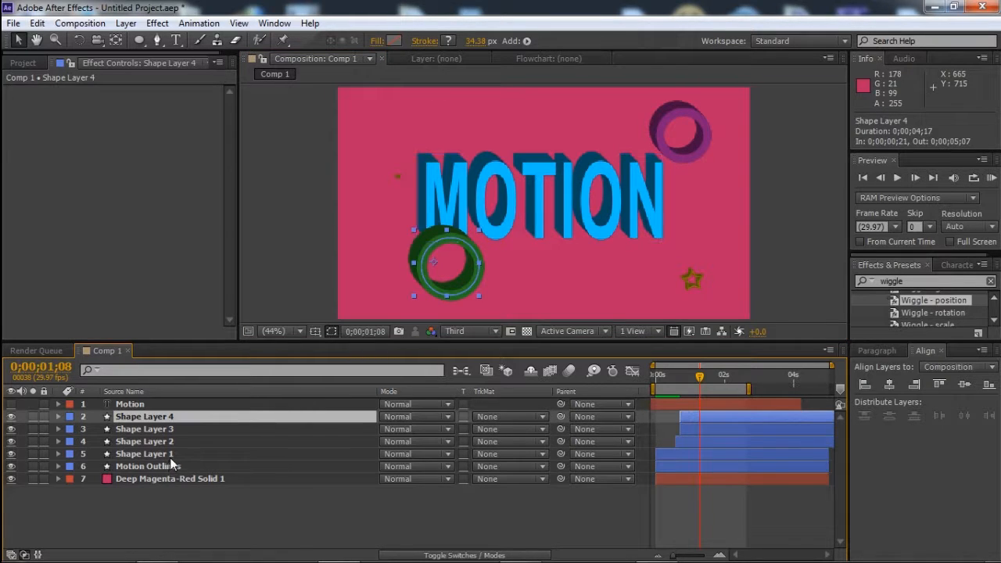
left_click(171, 455, "shift")
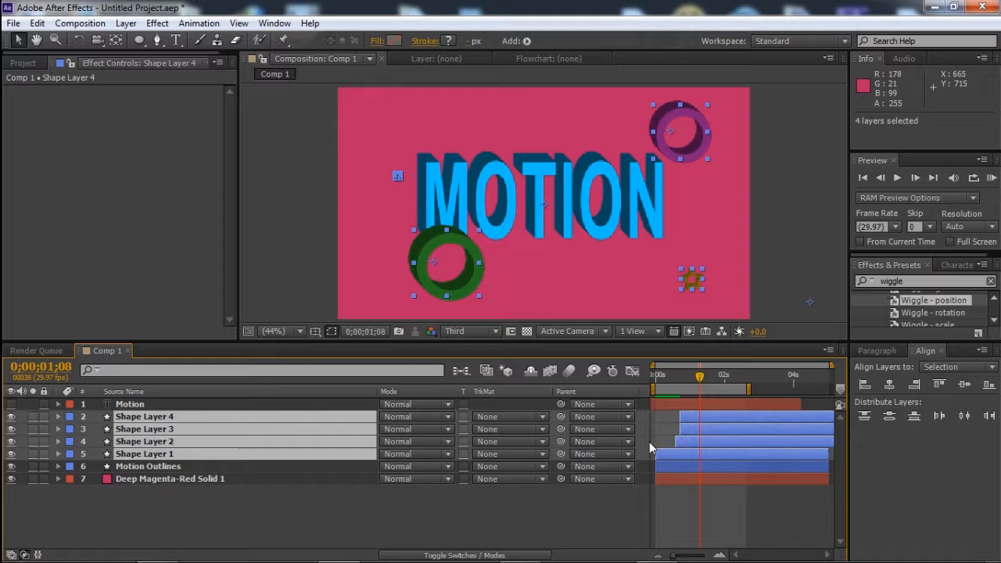
left_click_drag(732, 433, 717, 436)
key("KP_0")
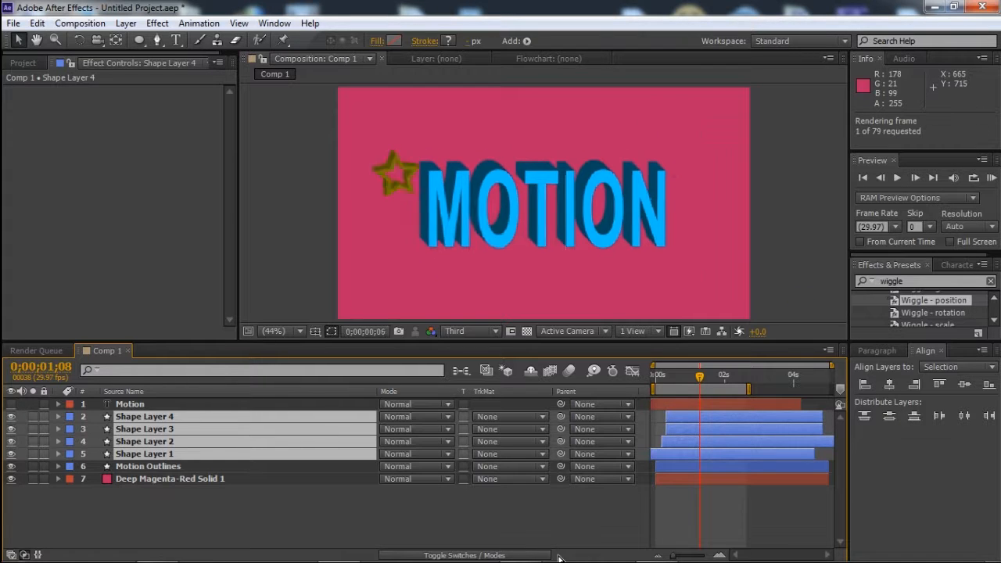